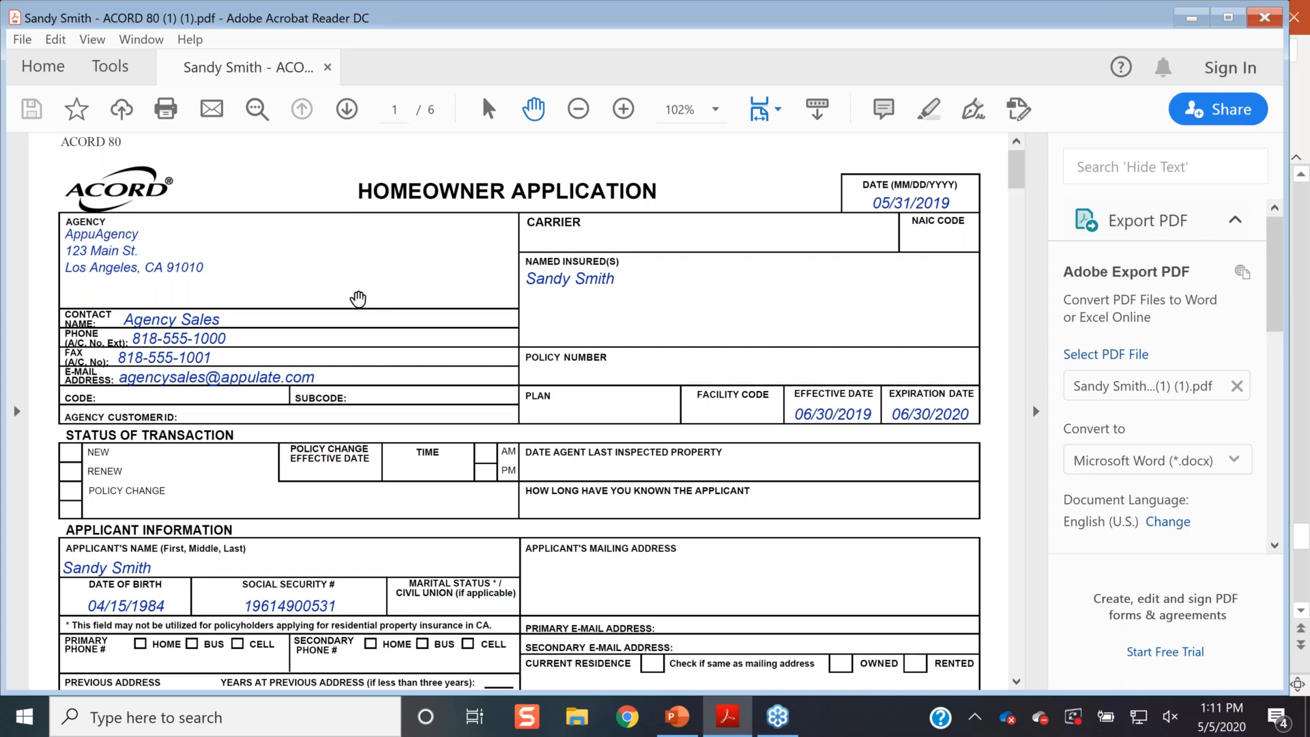
- Print the homeowner application from Acrobat Reader with Appulate Uplink selected as the printer
click(165, 109)
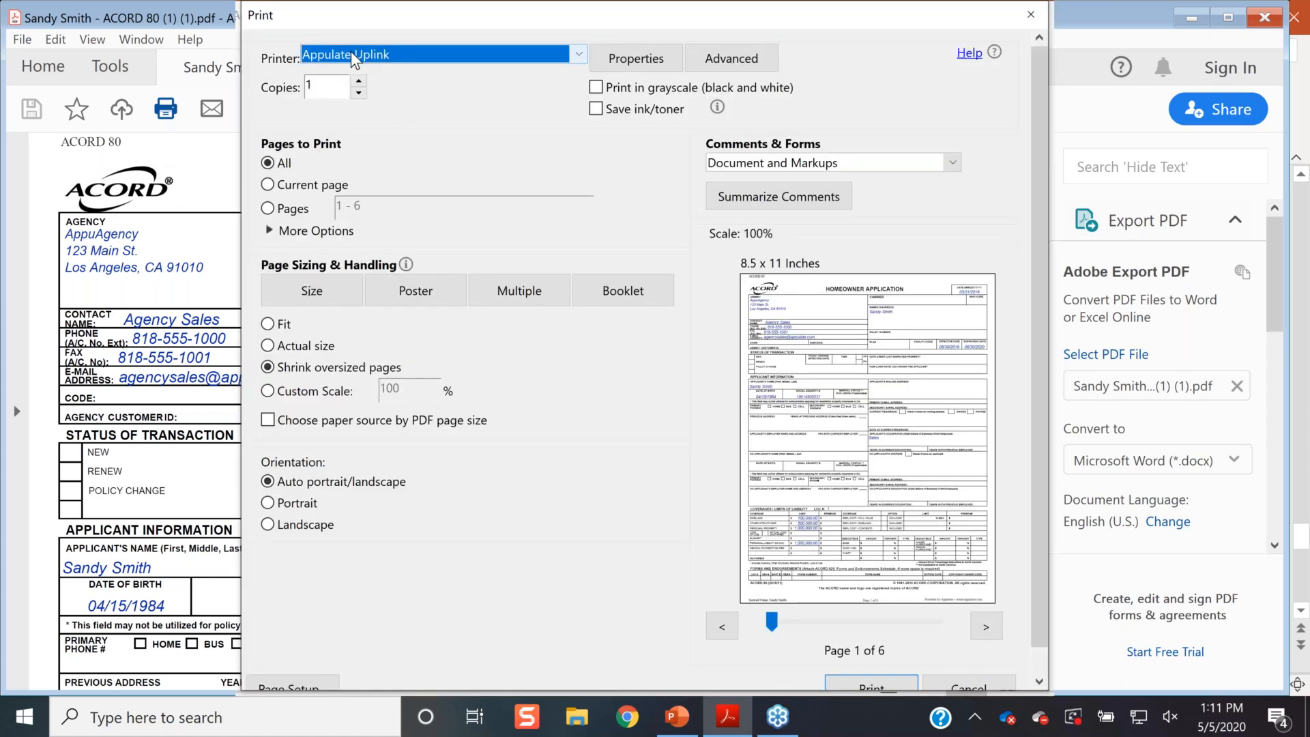
click(584, 55)
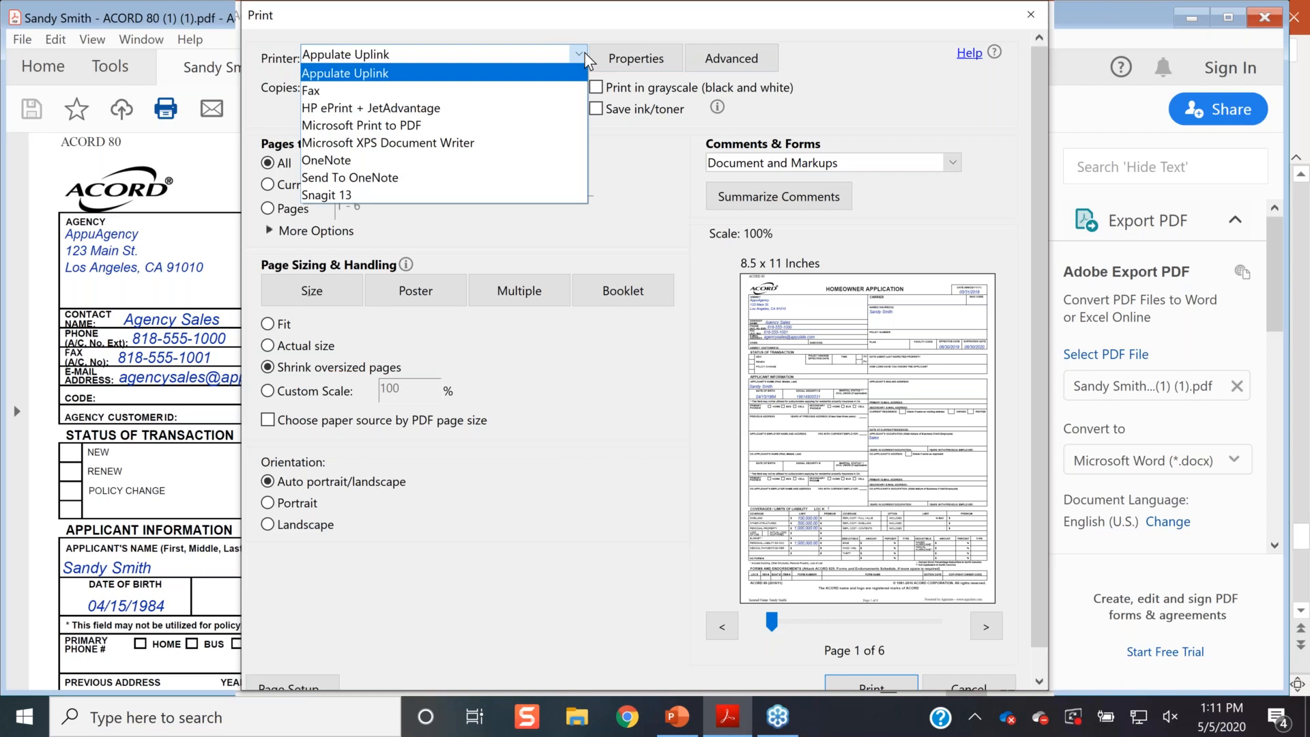
click(508, 72)
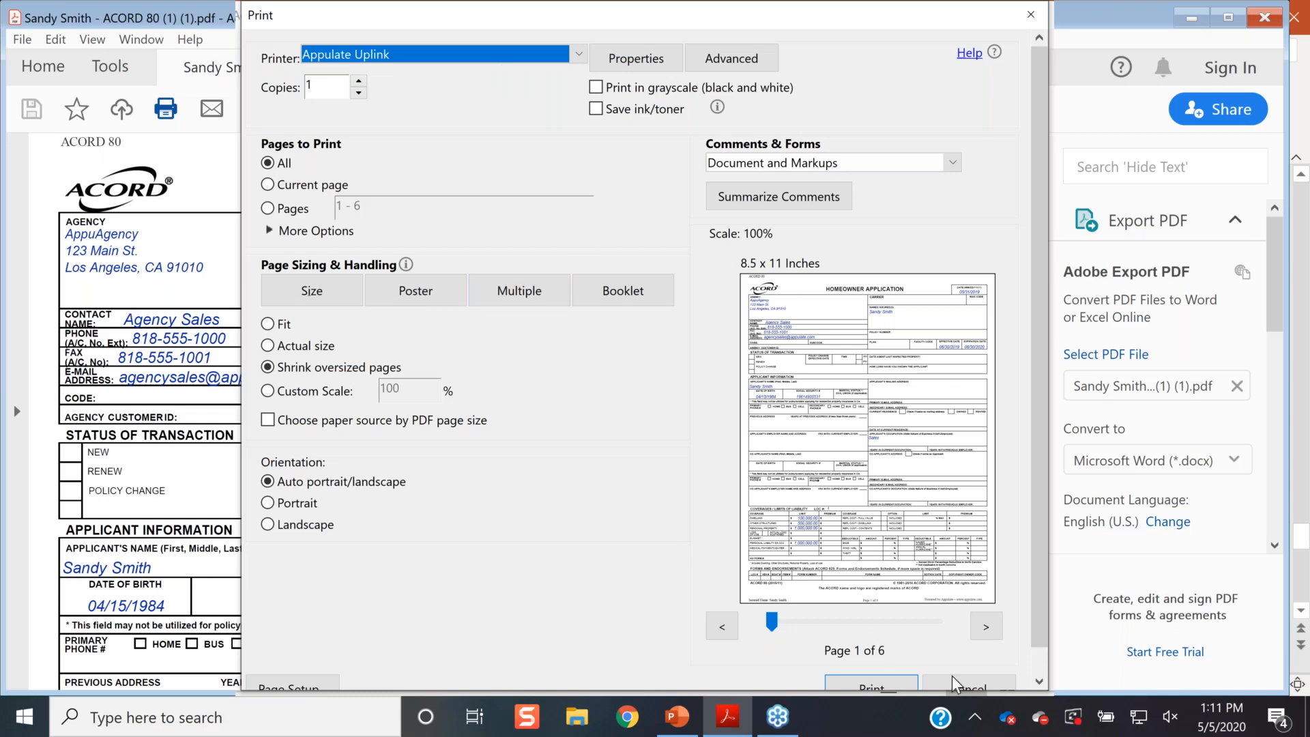
click(896, 686)
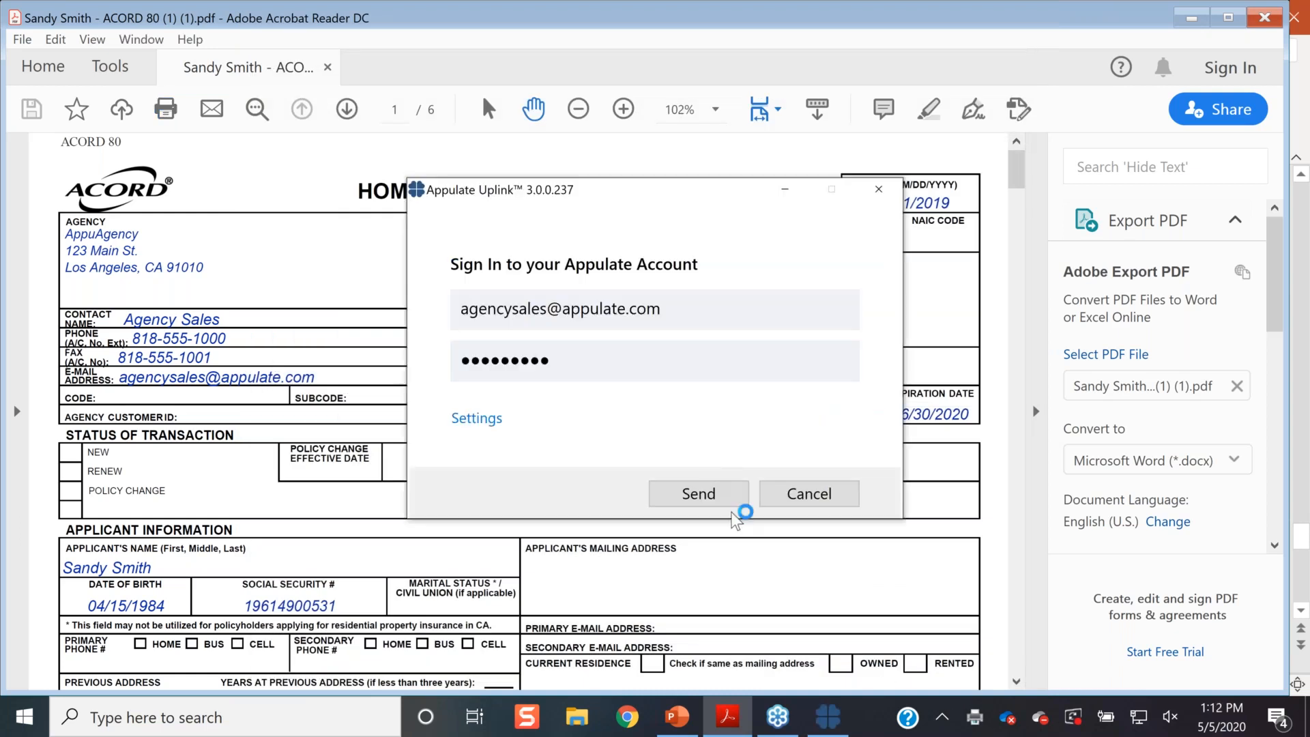
- Send the printed application from the Uplink sign-in window to the Appulate account
click(726, 501)
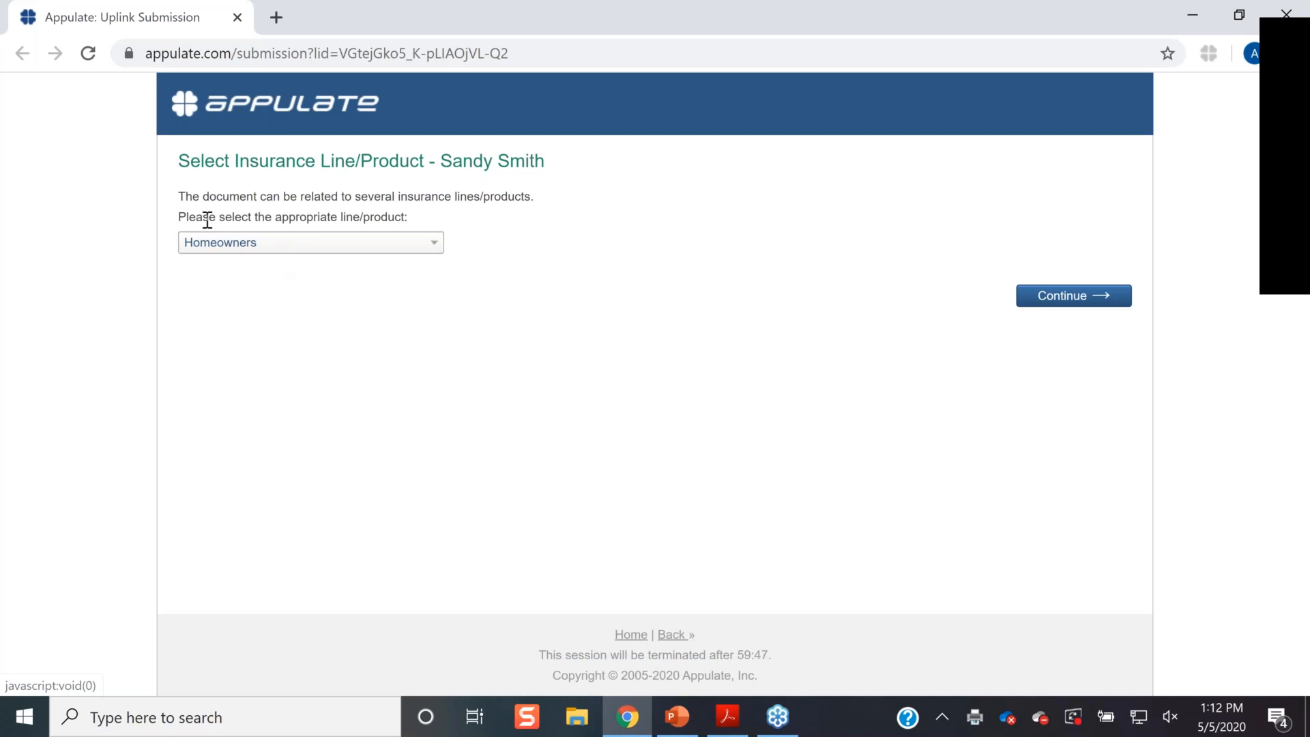
- Continue with Homeowners as the line to reach the Request for Quote questionnaire
click(1060, 298)
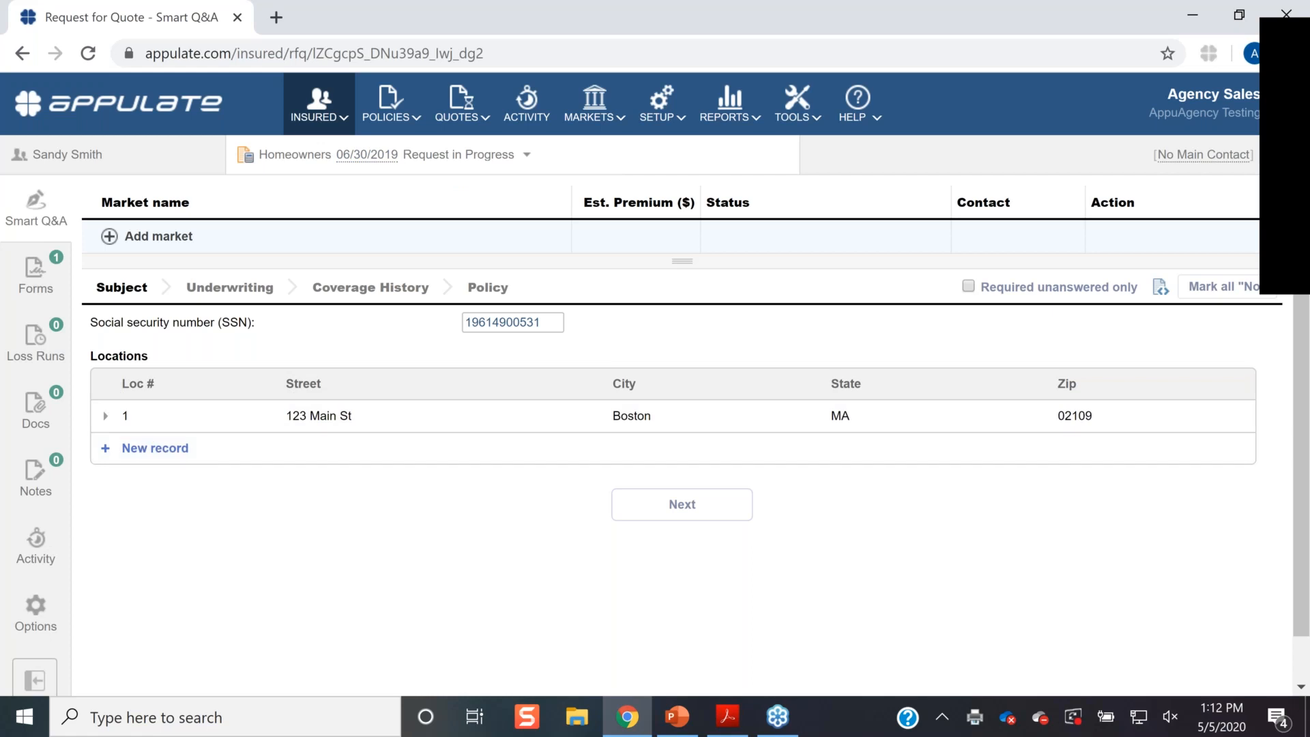
- Add Orchid Underwriters - High Net Worth with all four carriers, AIG re-included, then check missing information
click(111, 239)
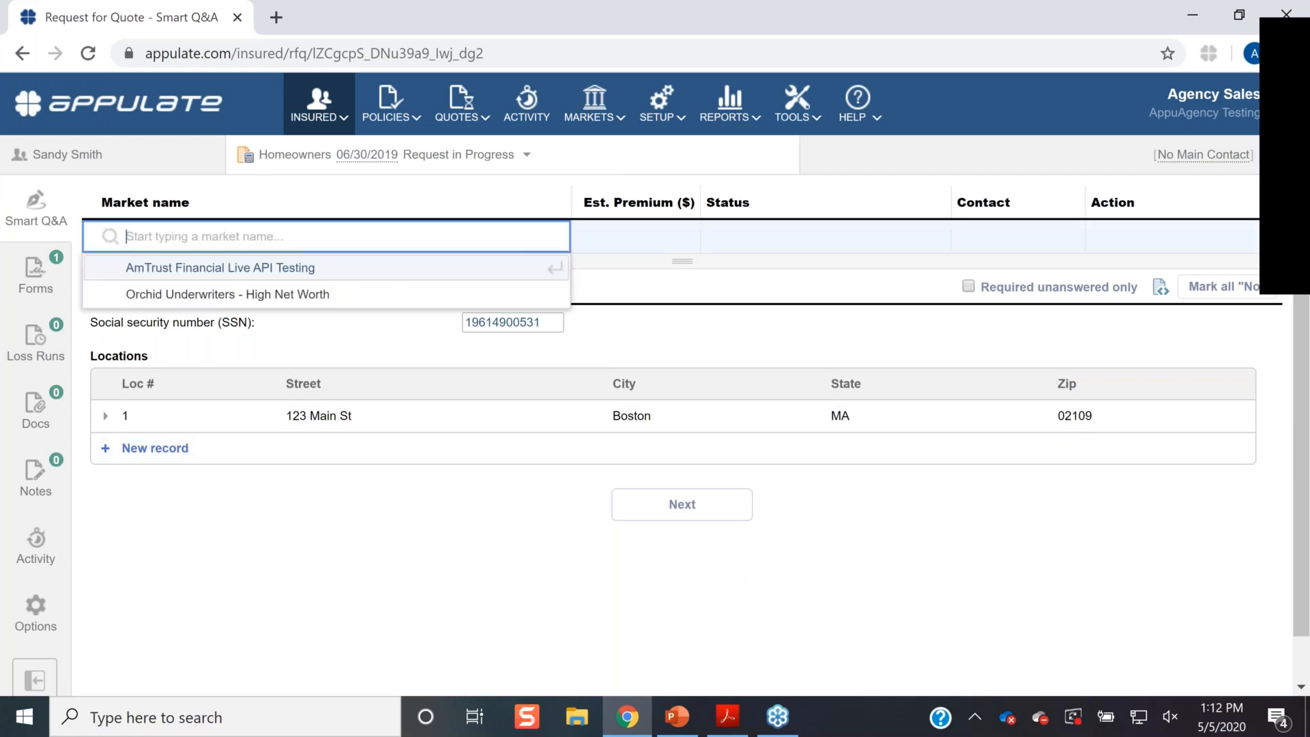
click(176, 295)
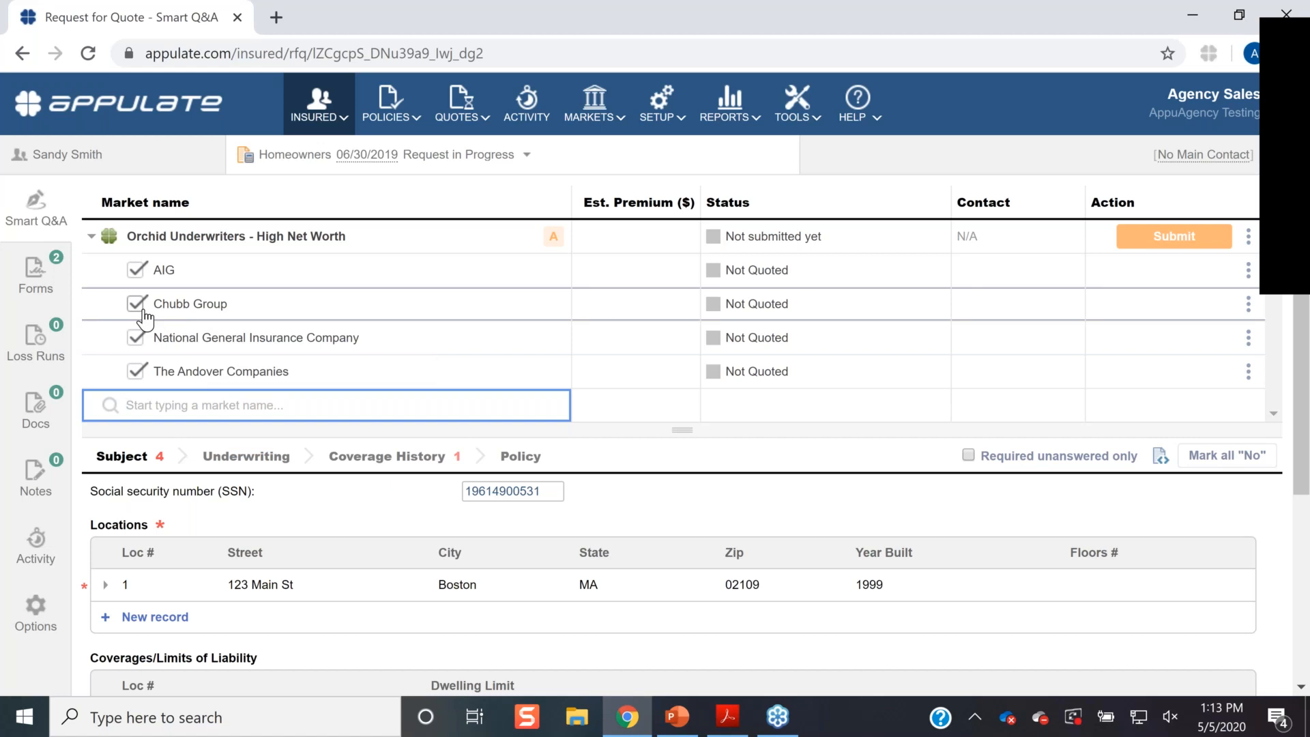
click(136, 270)
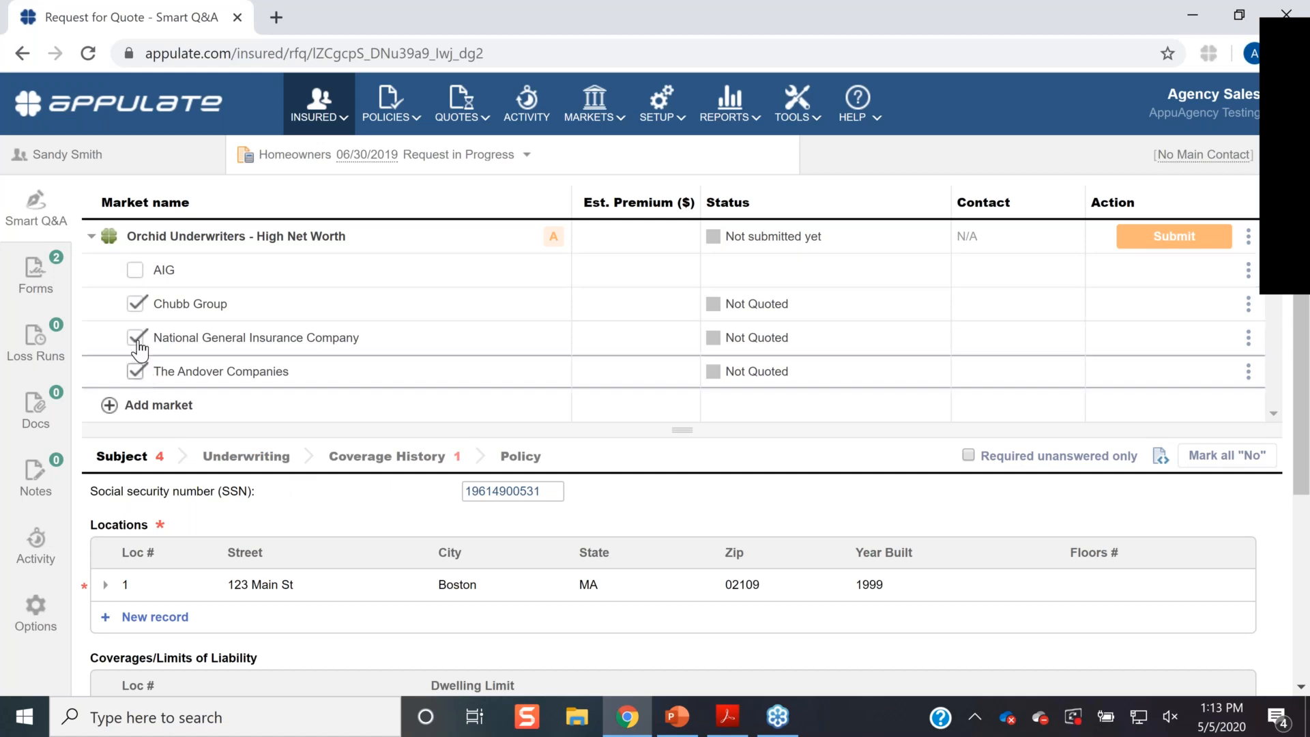
click(135, 270)
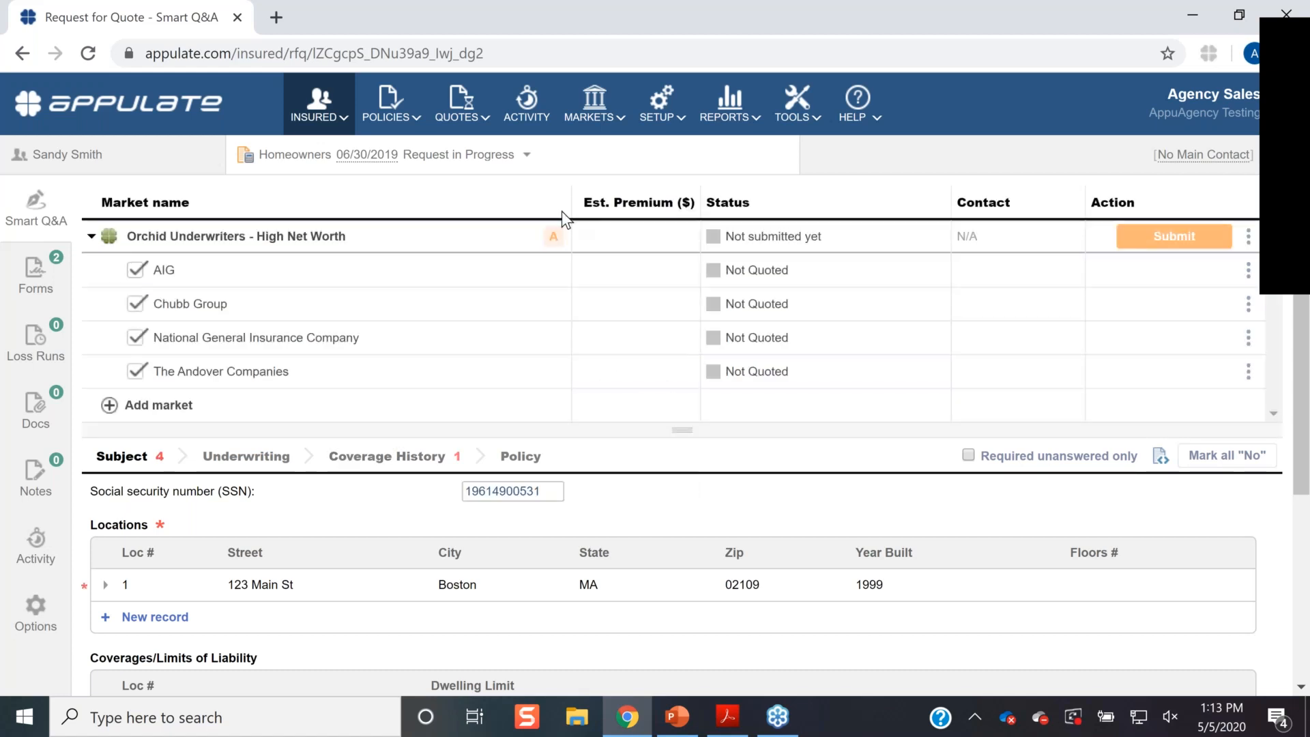
click(556, 238)
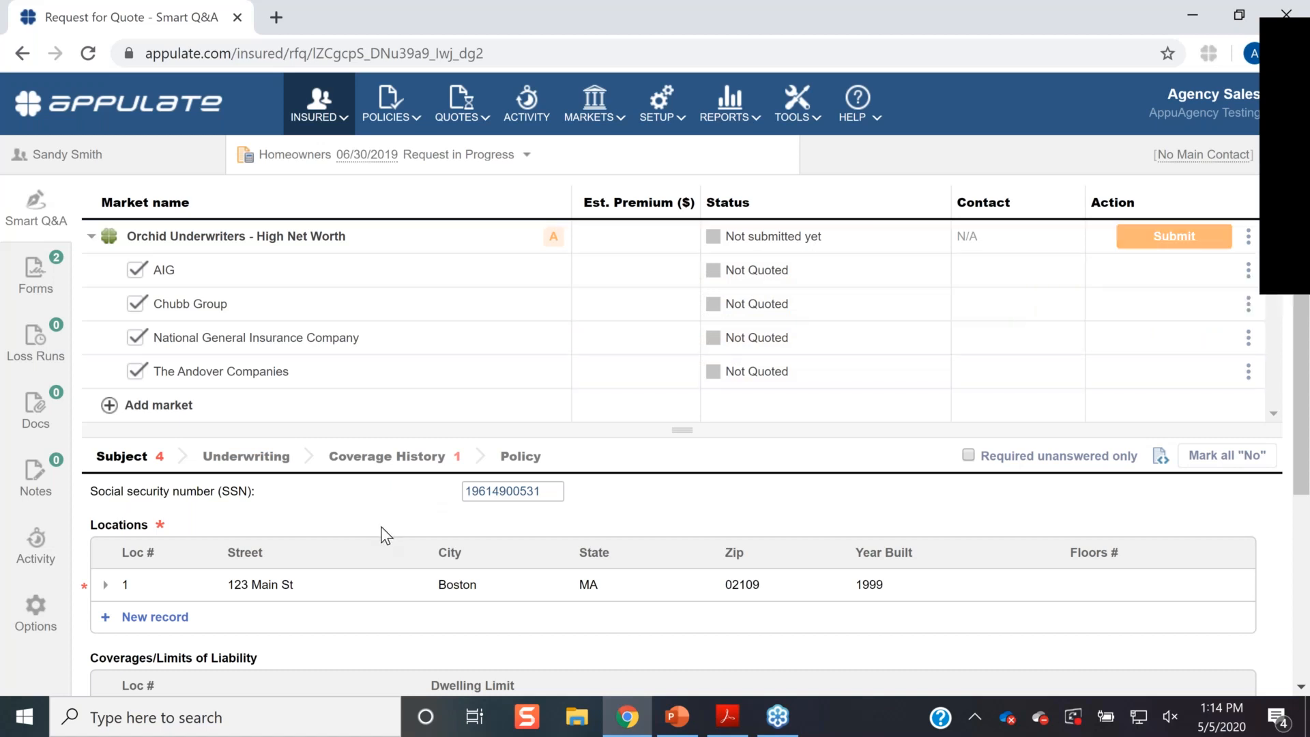
- Expand location 1's details and enter 2,100 as the square footage
scroll(383, 532, down, 1)
scroll(210, 407, down, 3)
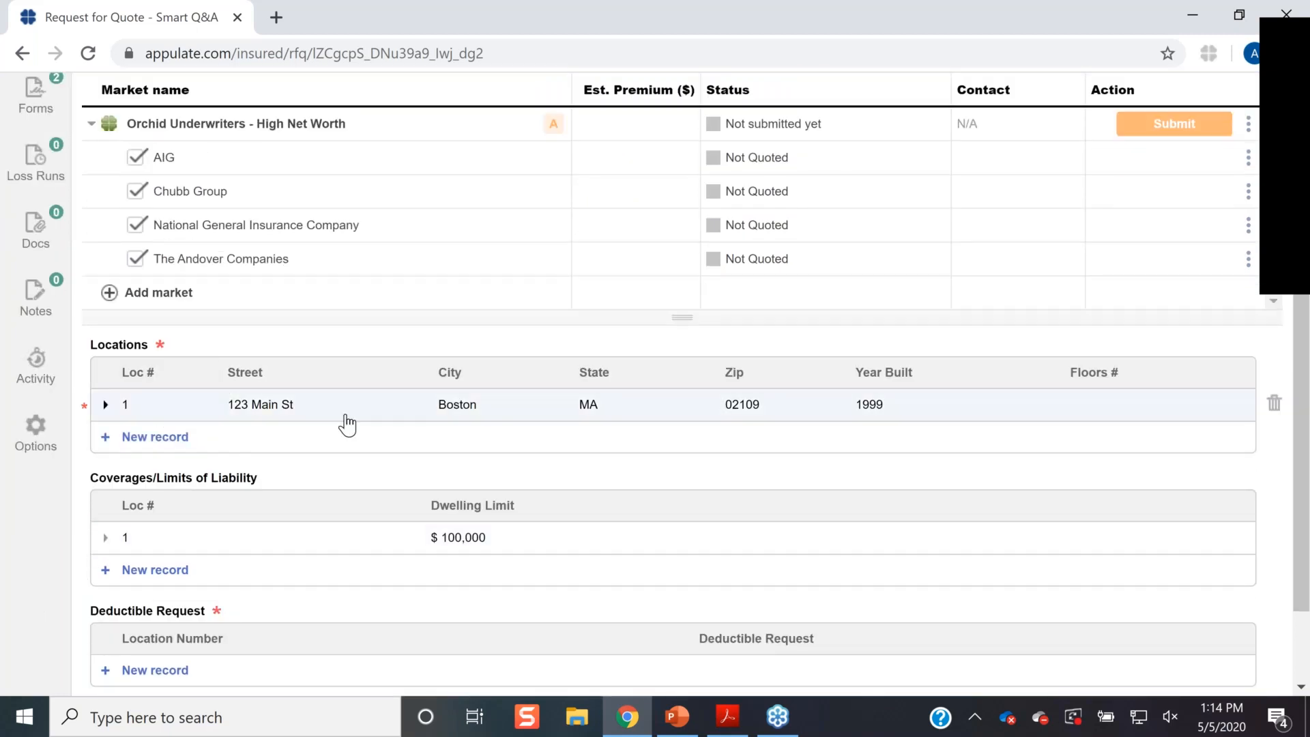
click(106, 407)
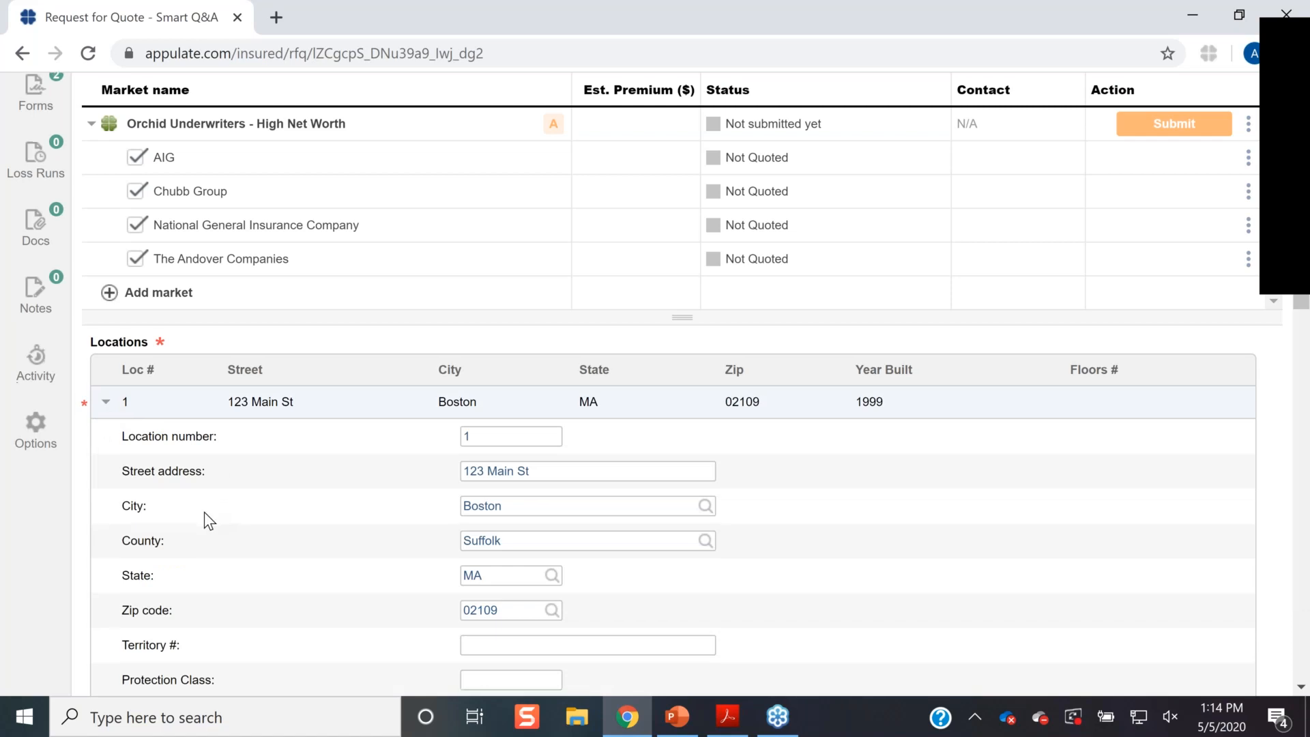
scroll(203, 512, down, 7)
scroll(203, 512, down, 3)
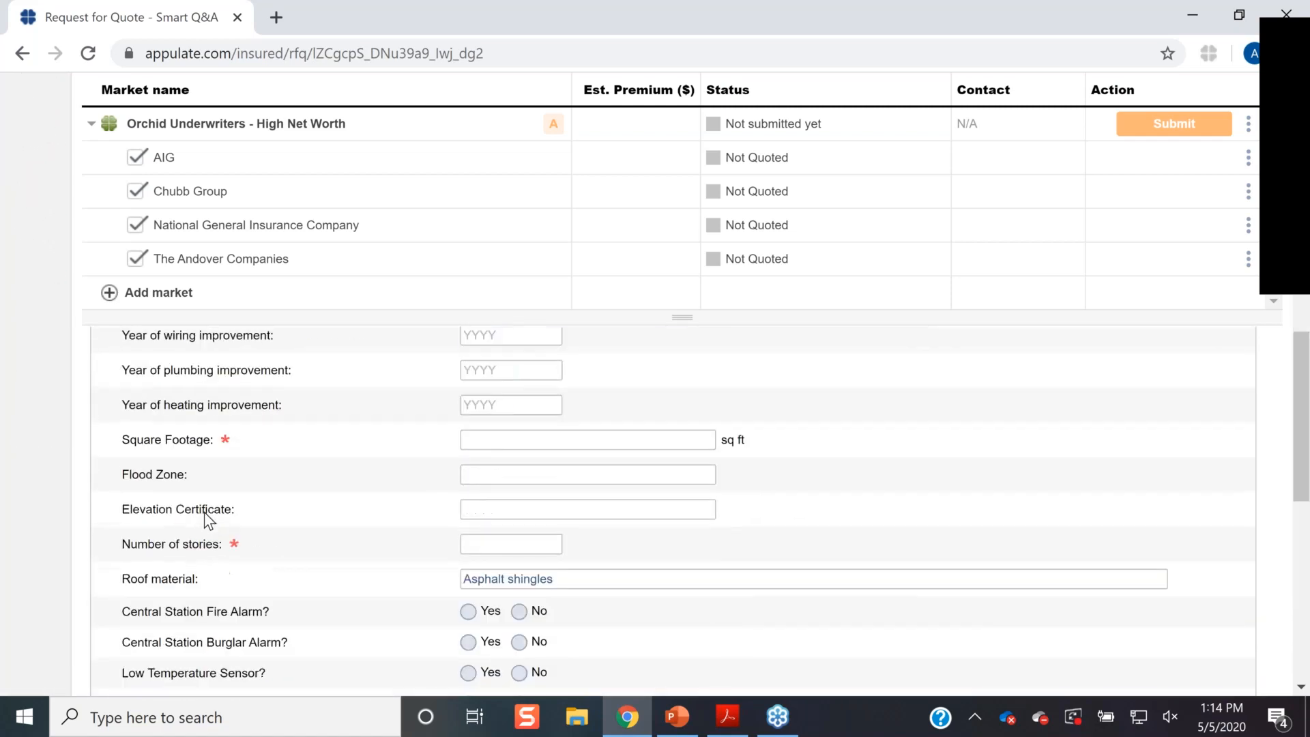
click(495, 438)
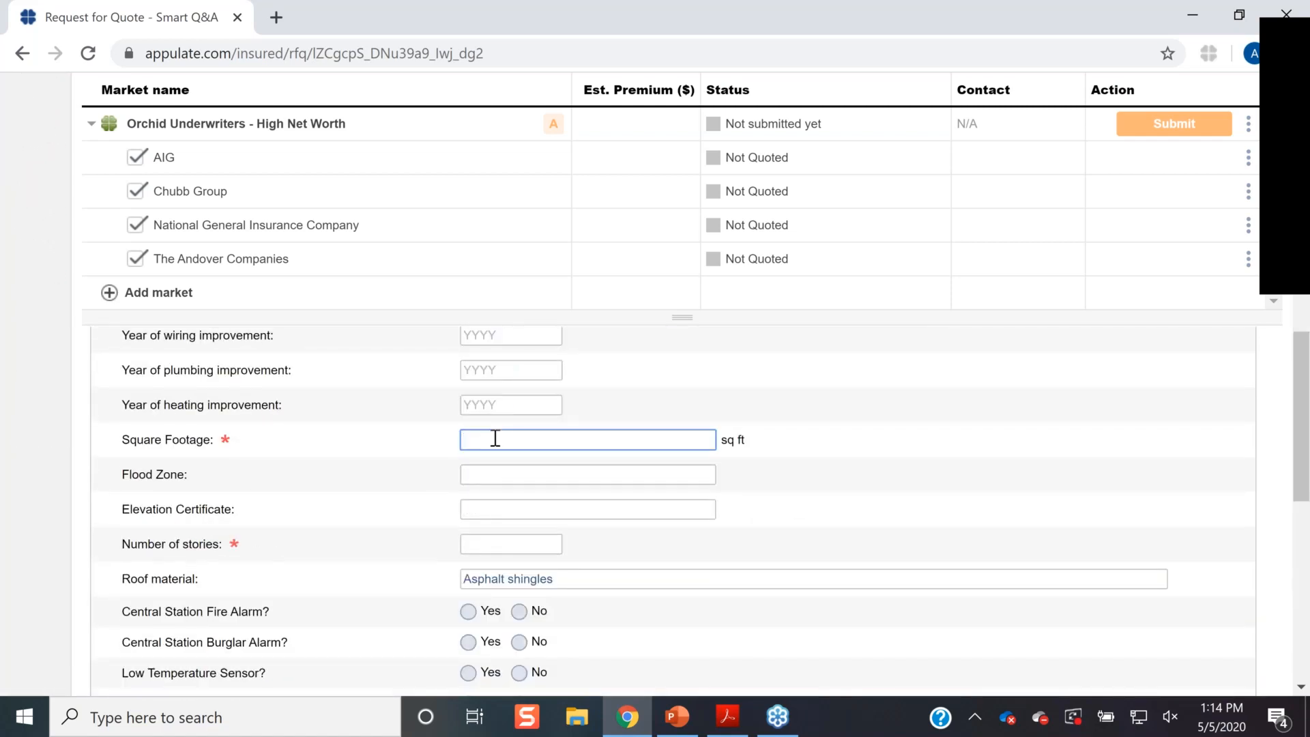
click(723, 439)
- Set the number of stories to 1 and the number of mortgagees to 1
scroll(723, 439, up, 1)
scroll(122, 534, up, 15)
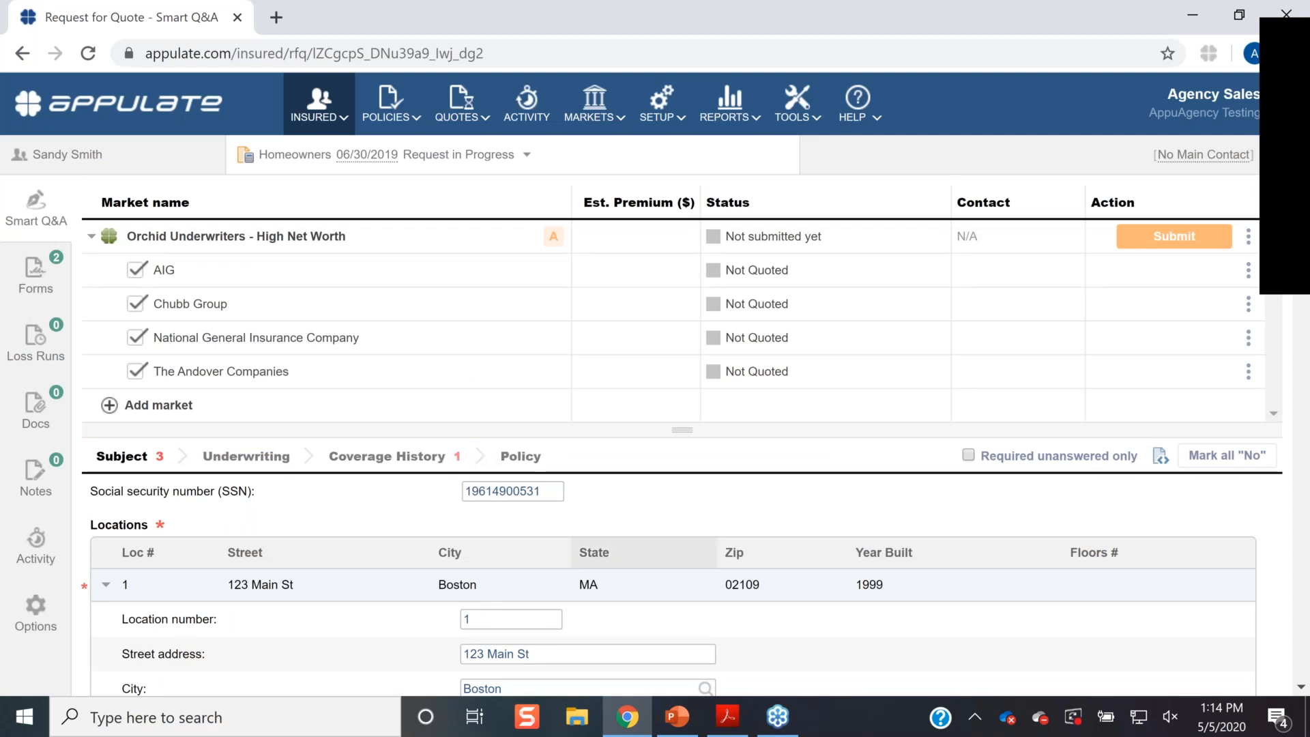
scroll(669, 512, down, 10)
scroll(511, 444, down, 5)
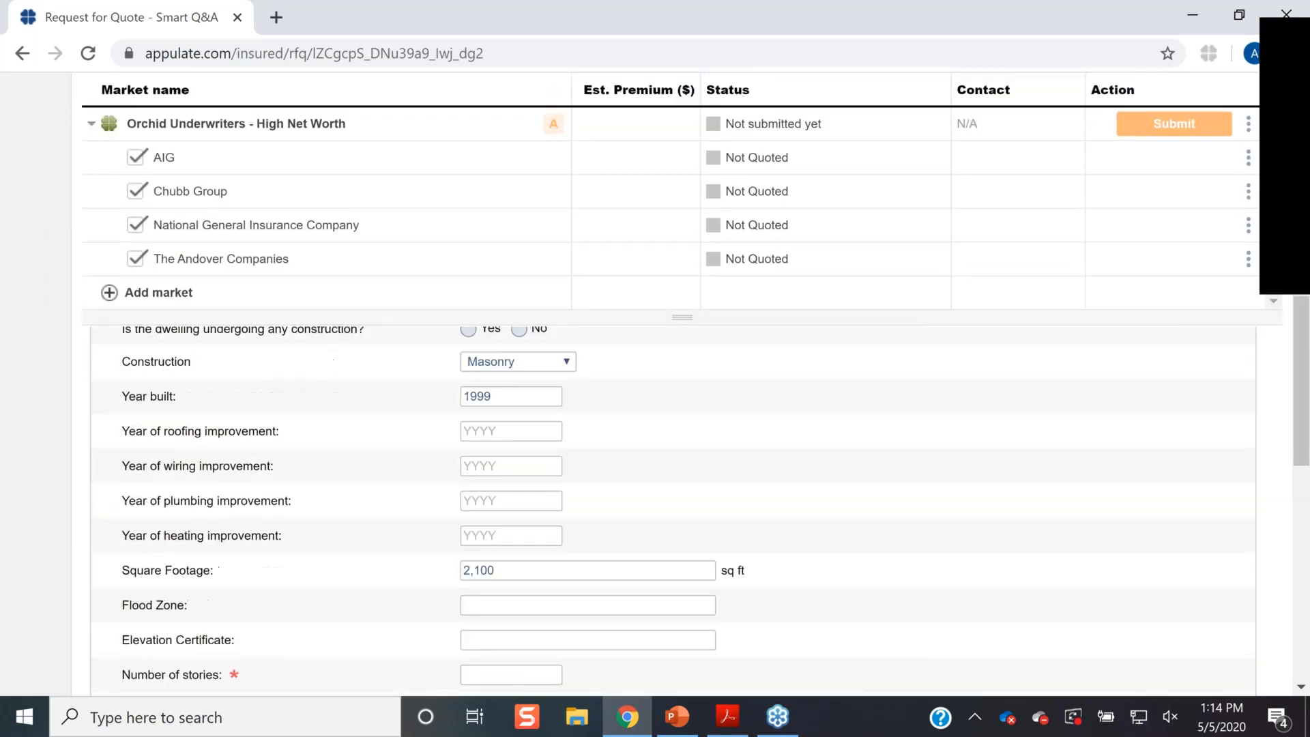
click(495, 444)
text(1)
scroll(512, 423, down, 6)
click(513, 422)
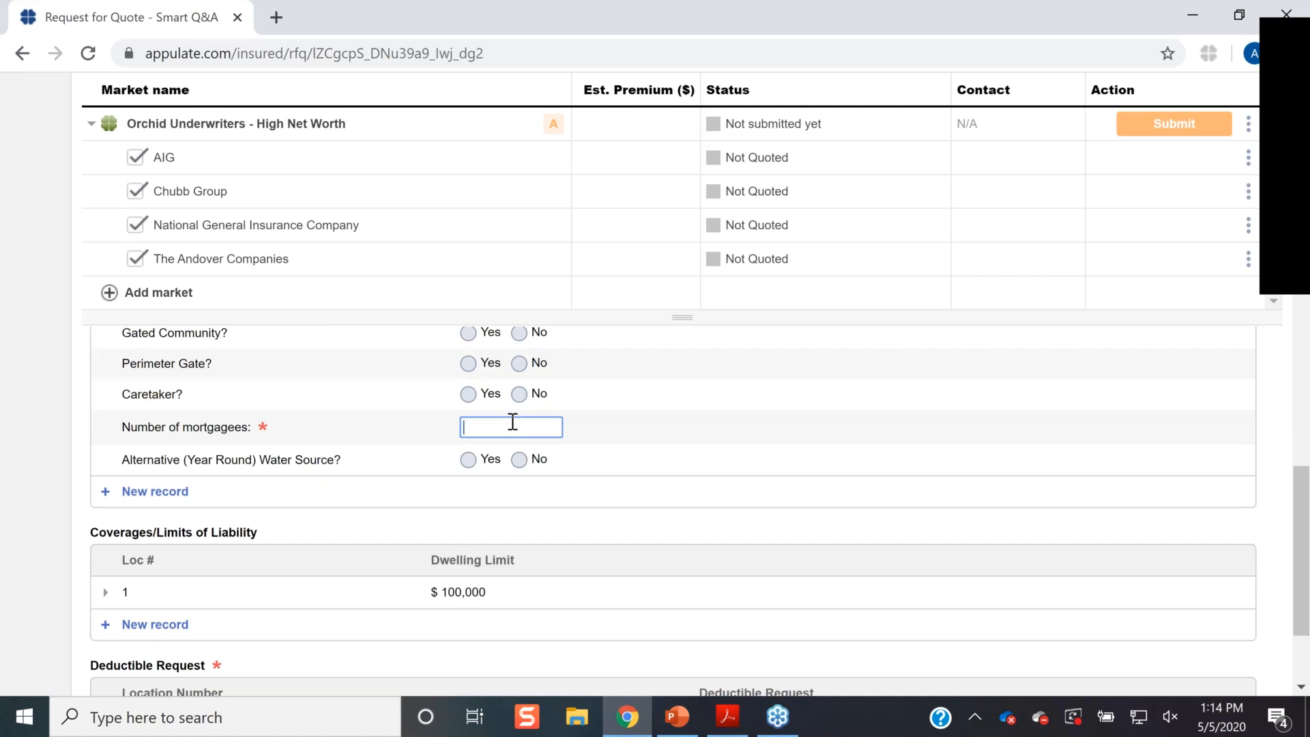
text(1)
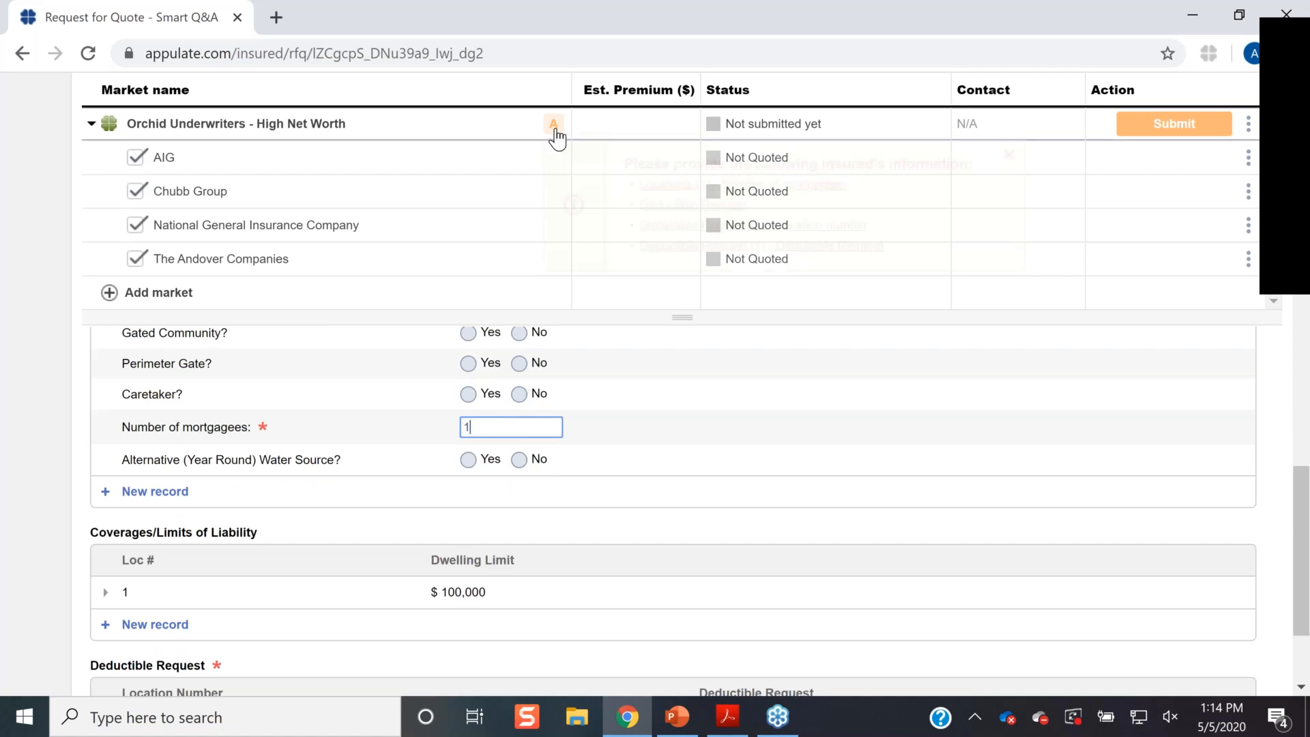
- Jump from the missing-information list to Deductible Request and add a new record
click(555, 131)
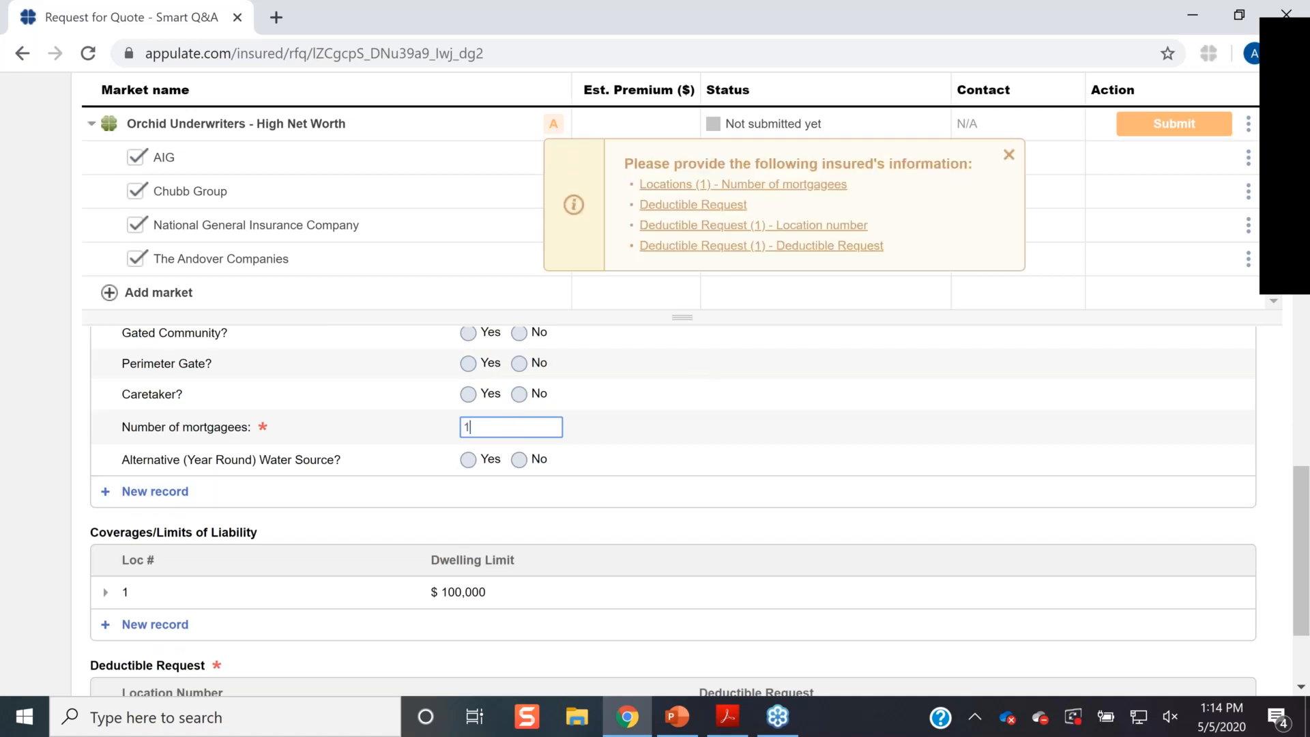
click(728, 440)
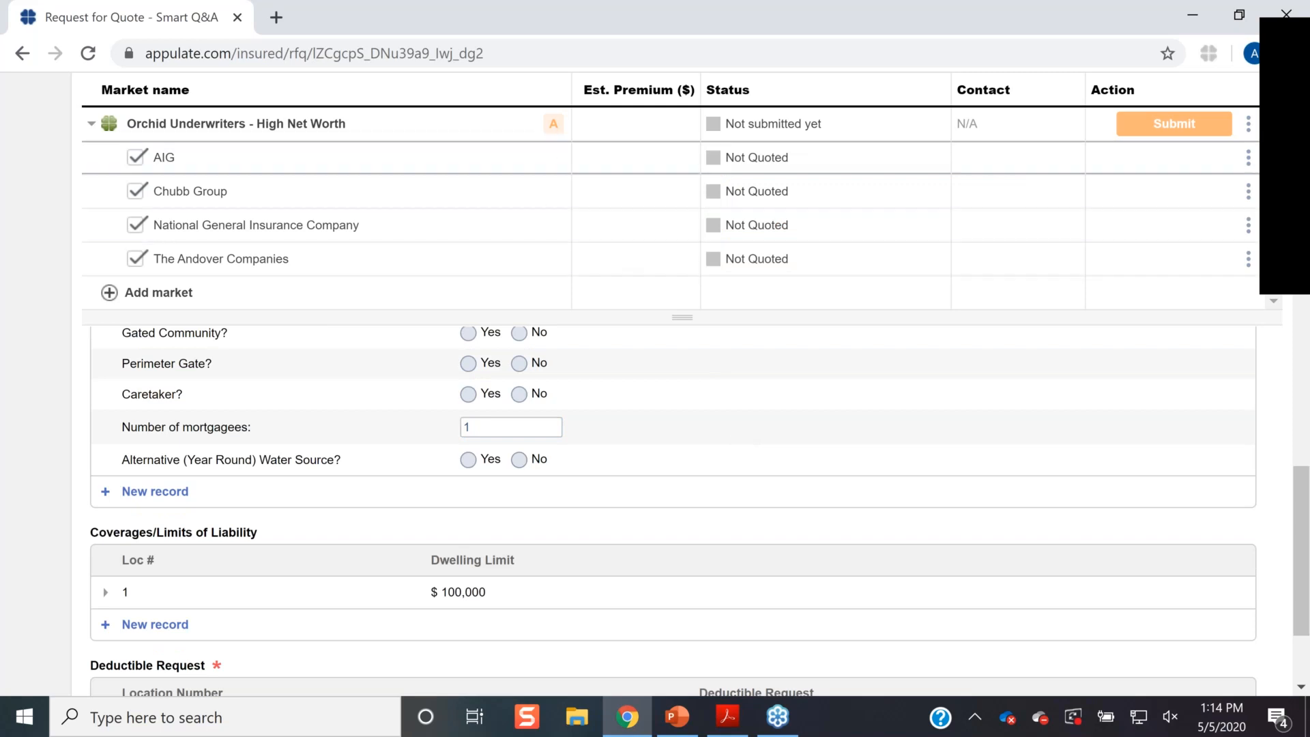
click(552, 126)
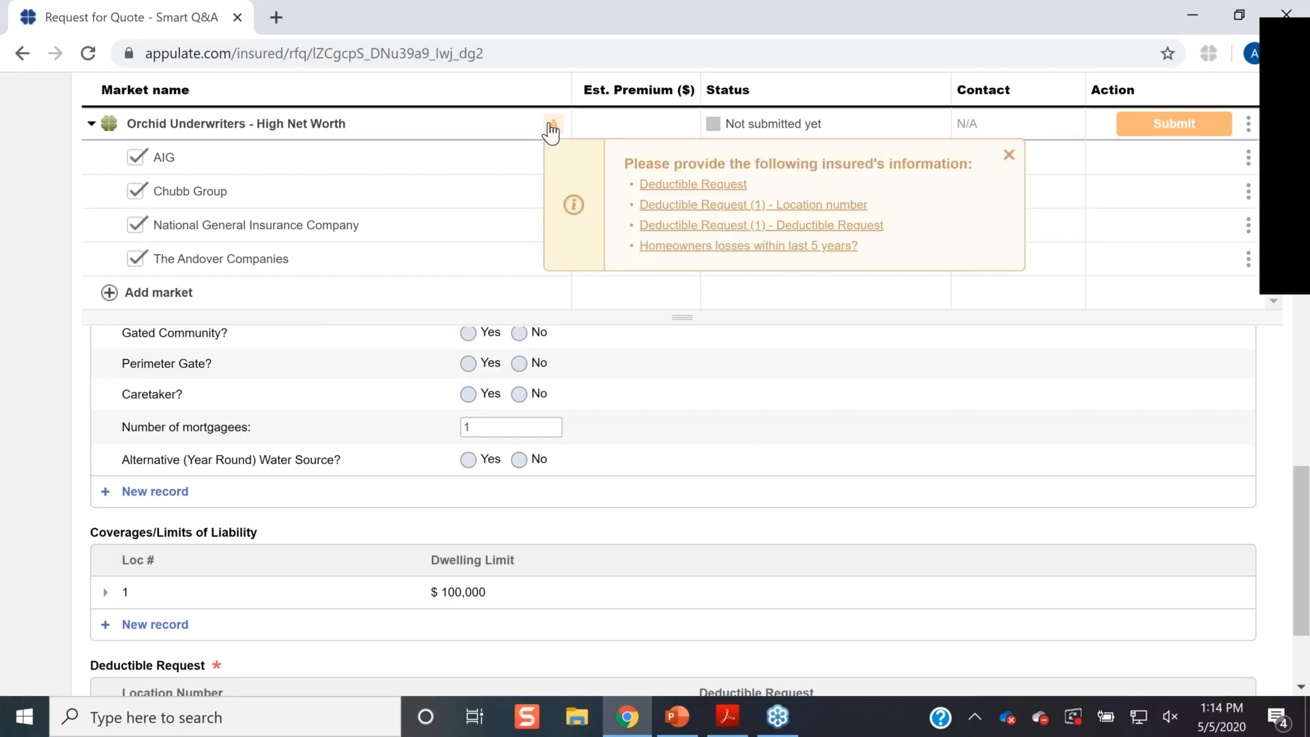
click(690, 186)
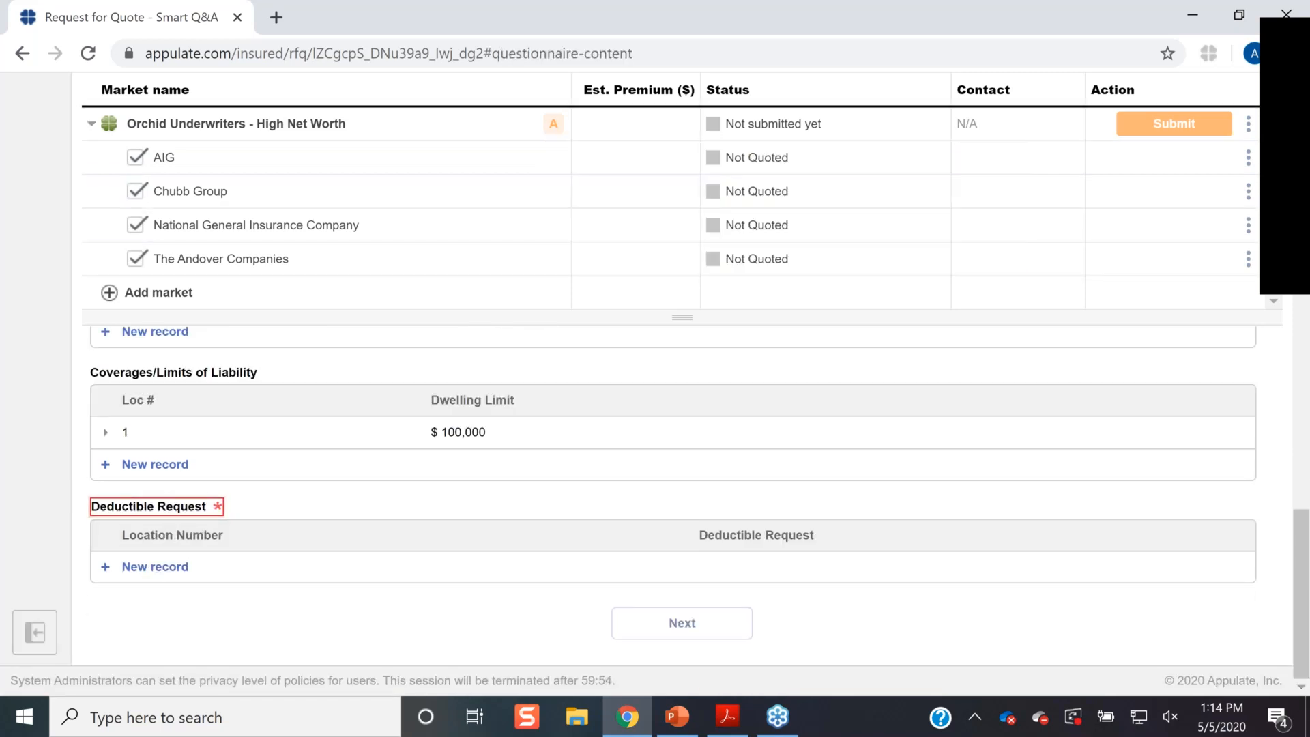
click(516, 566)
- Add a $1,000 deductible for location 1 and answer No to homeowners losses in 5 years
click(510, 498)
text(1)
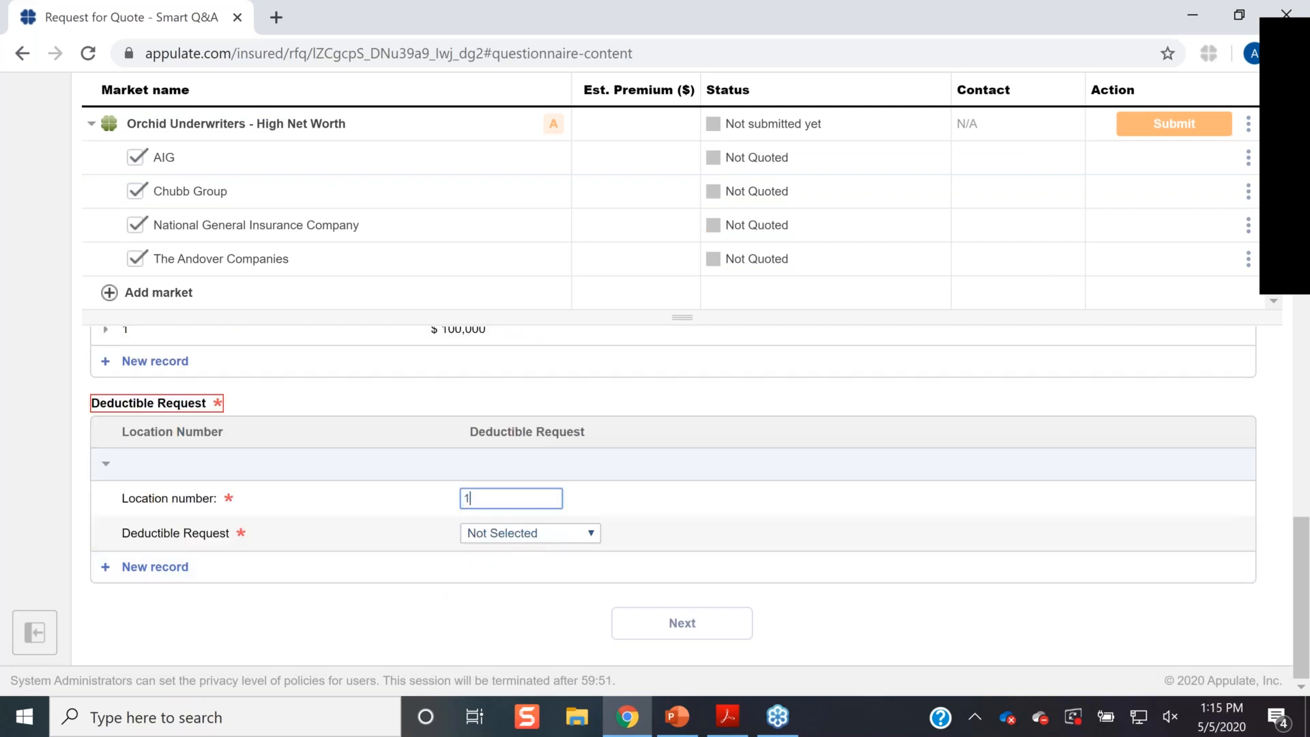
click(522, 535)
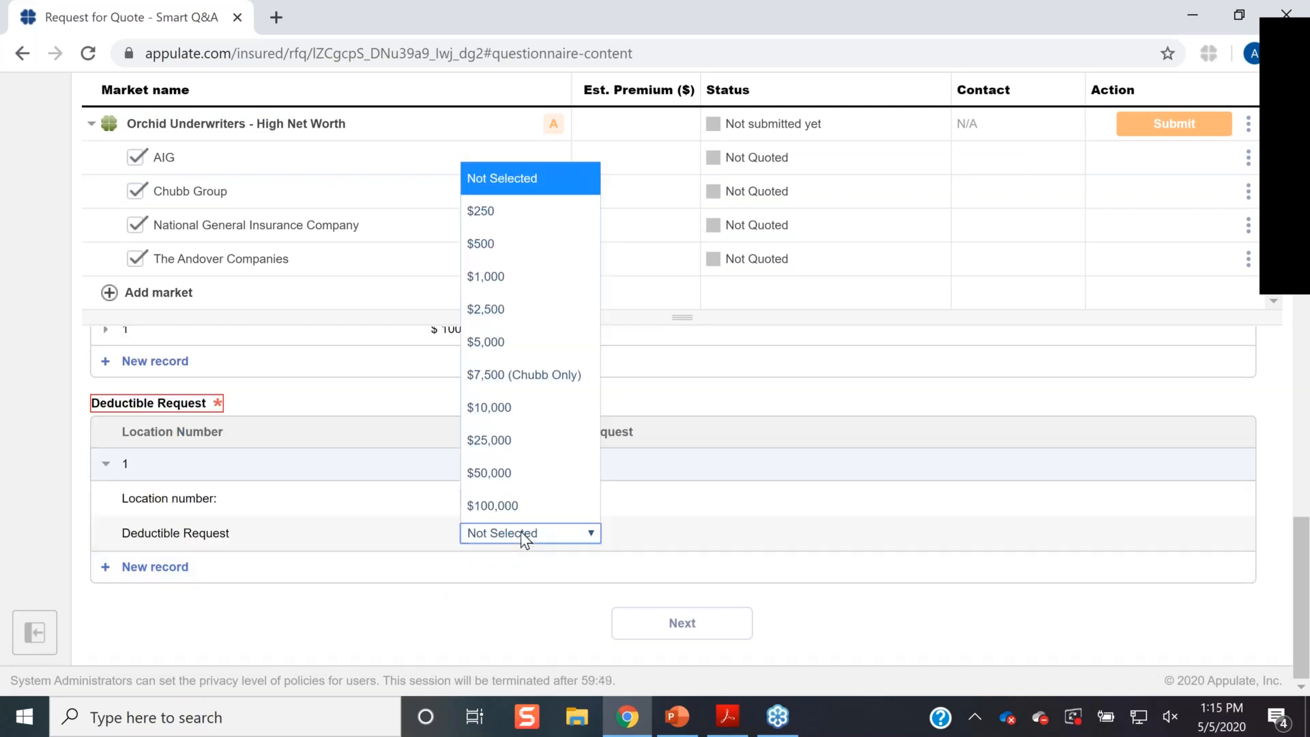
click(553, 273)
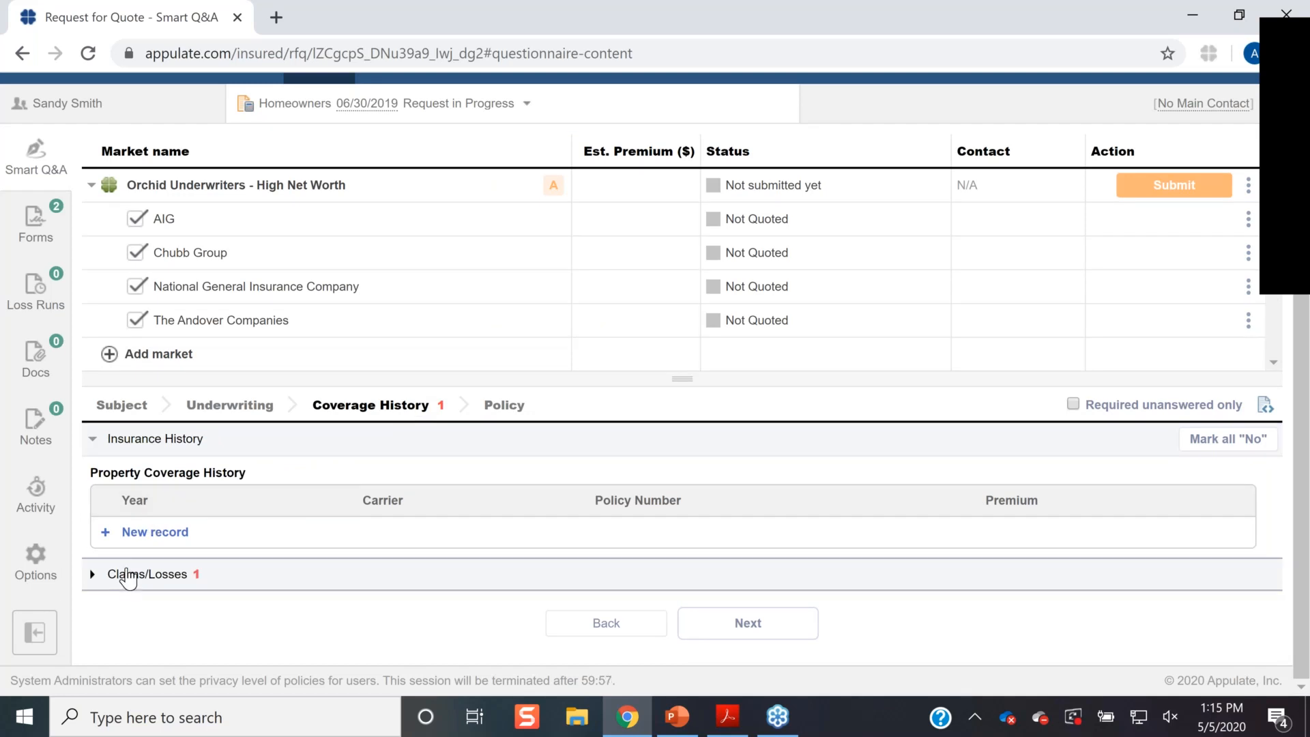
click(128, 577)
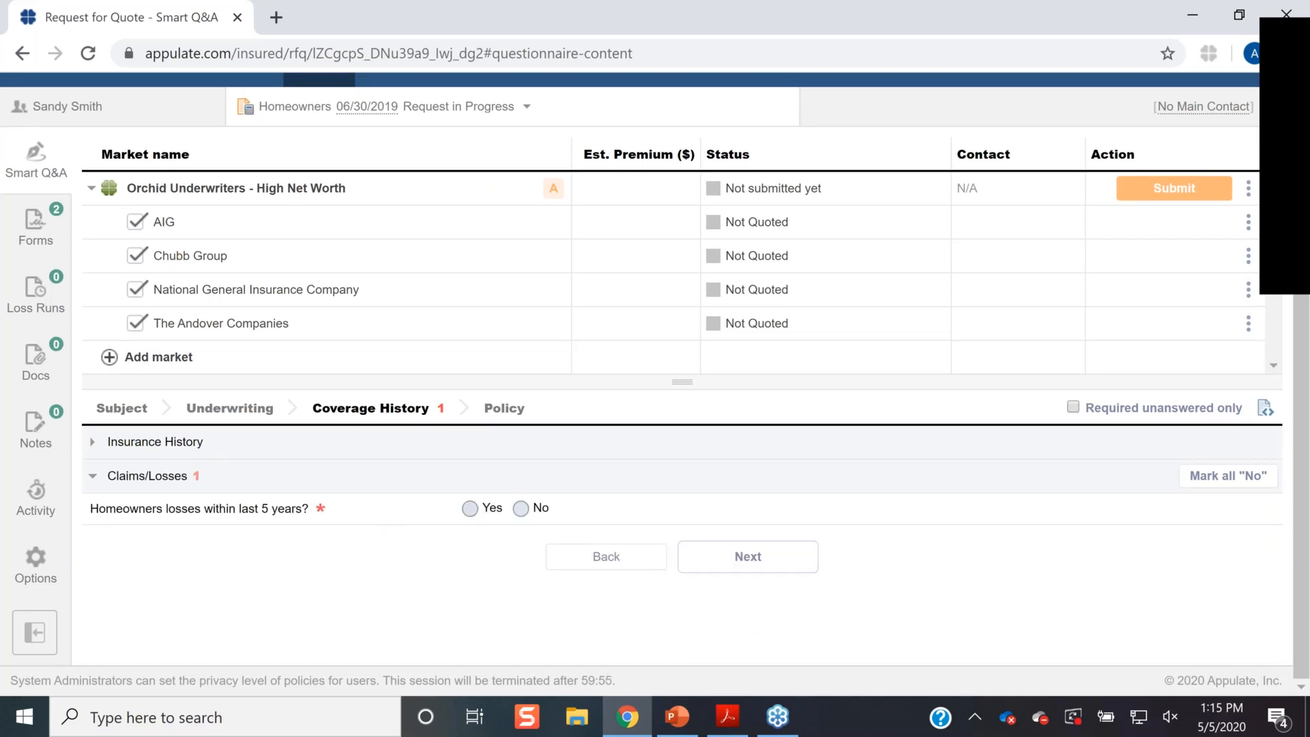
click(521, 508)
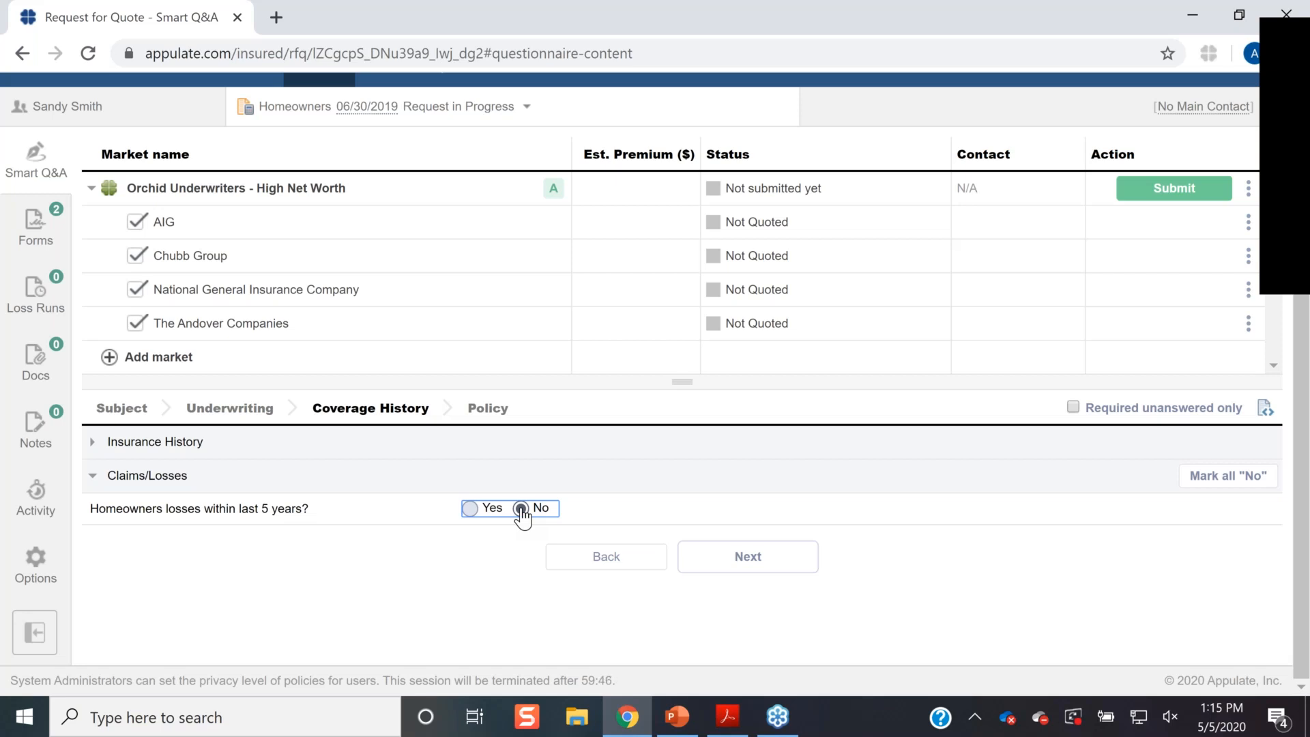
- Confirm the No losses answer, check Orchid's acceptance, and submit the request to Orchid Underwriters
click(522, 510)
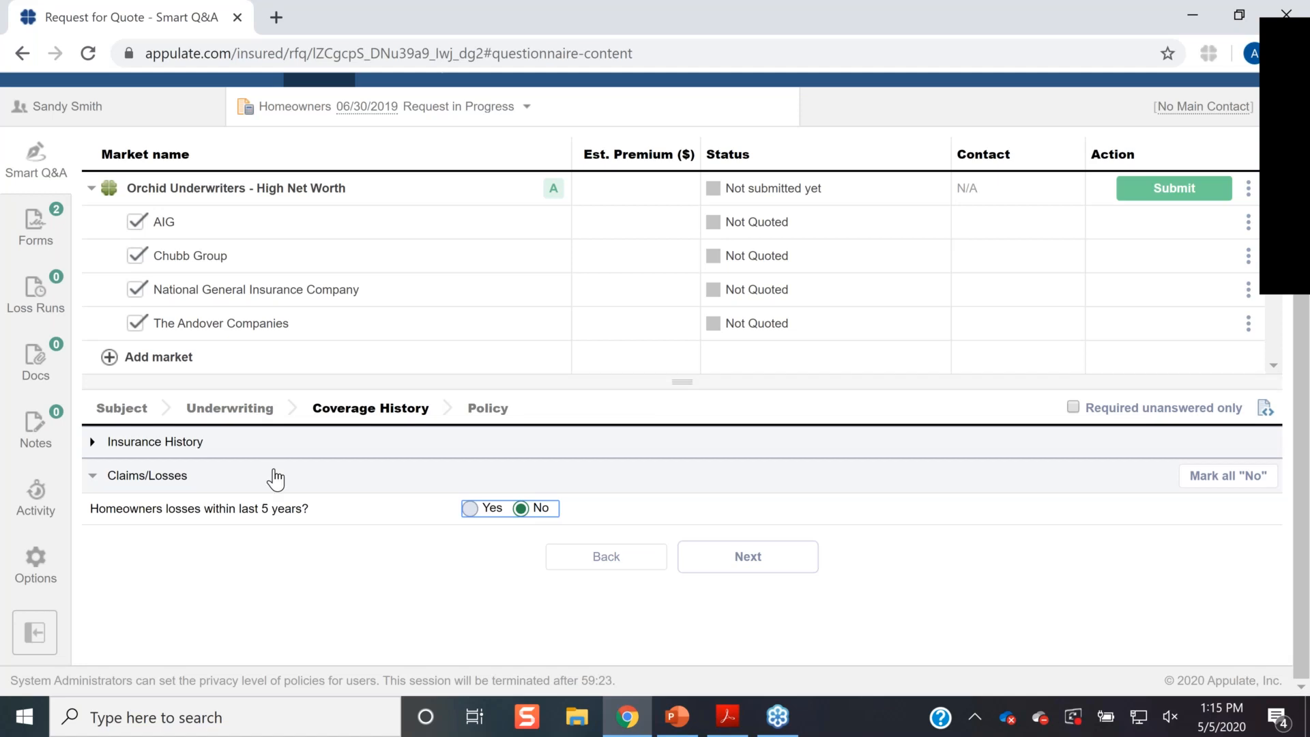
click(554, 189)
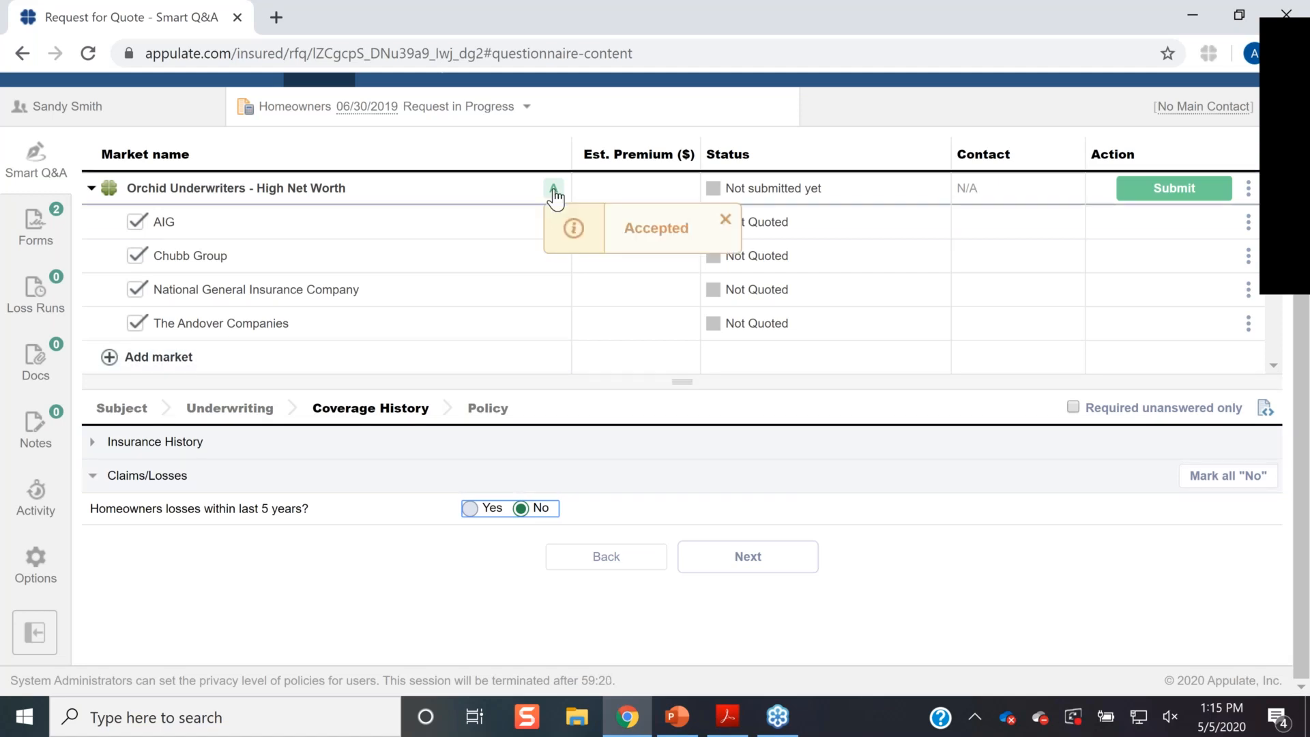
click(1180, 192)
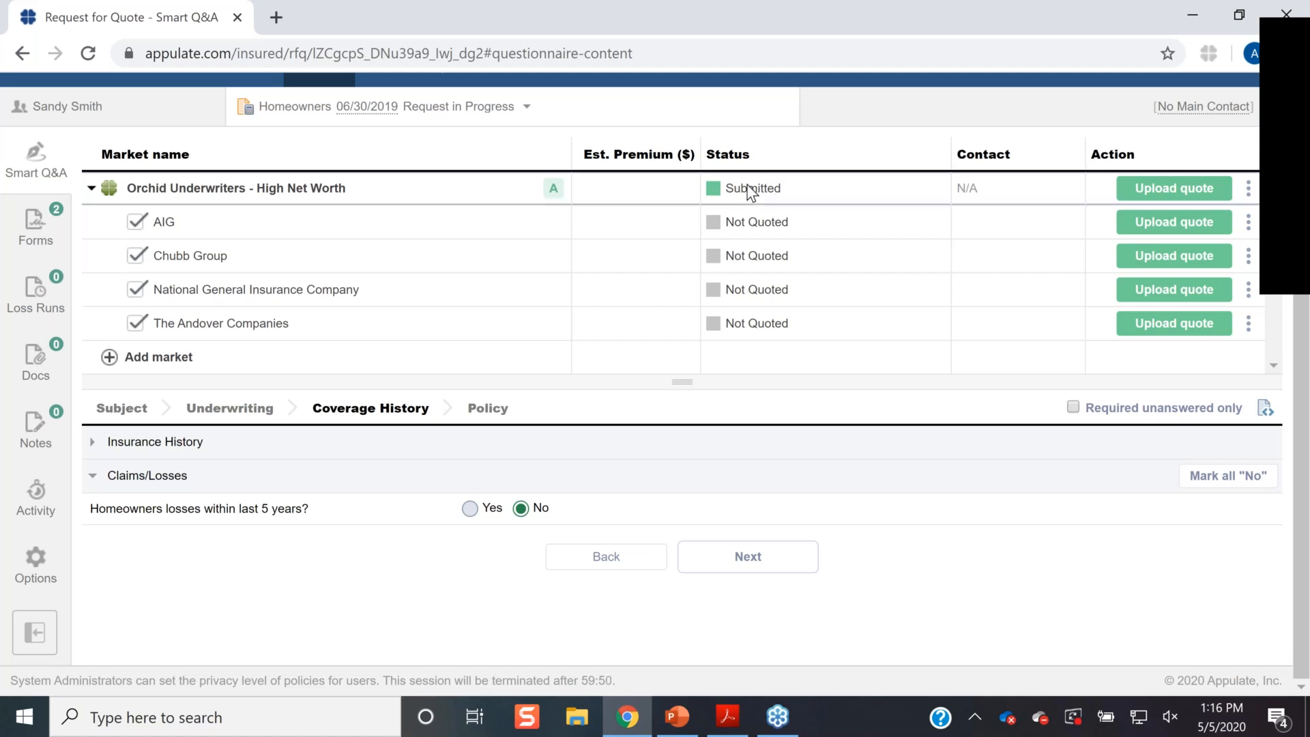
- Check the Orchid market's status, then reload the request page to pick up AIG's quote
click(560, 189)
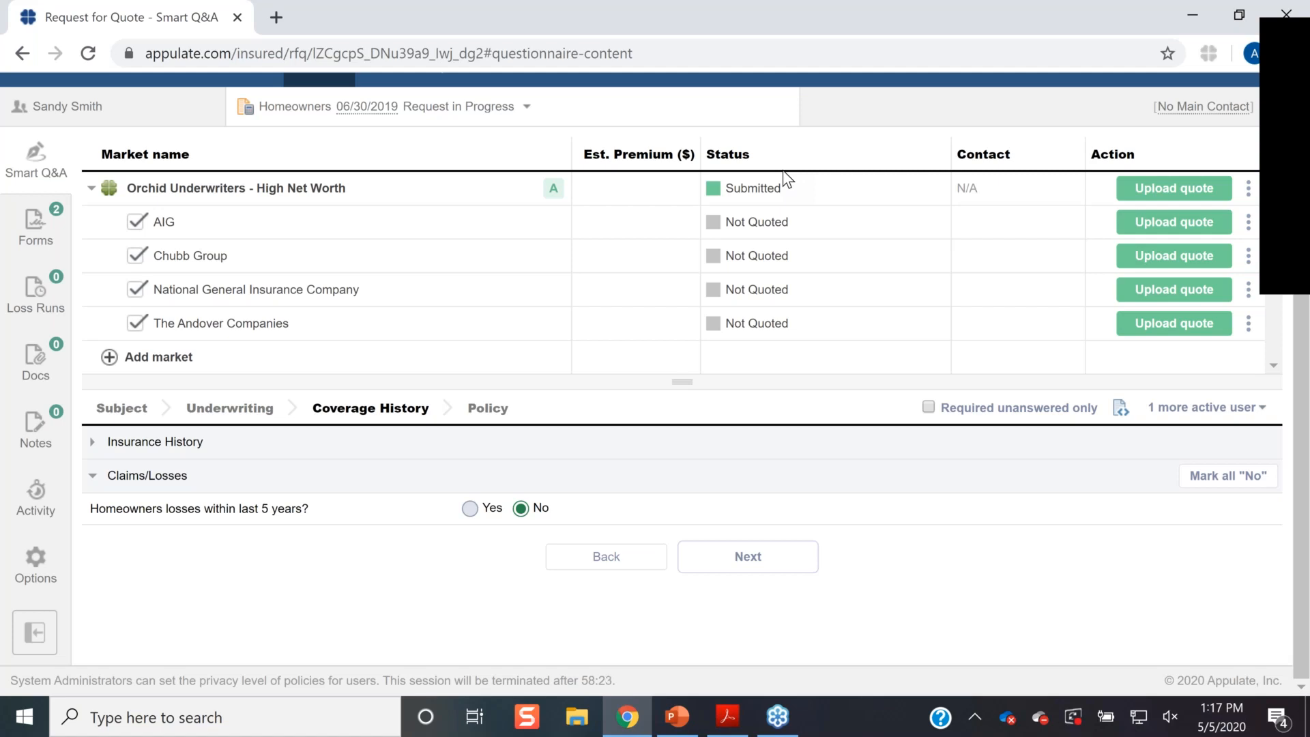
scroll(784, 179, up, 1)
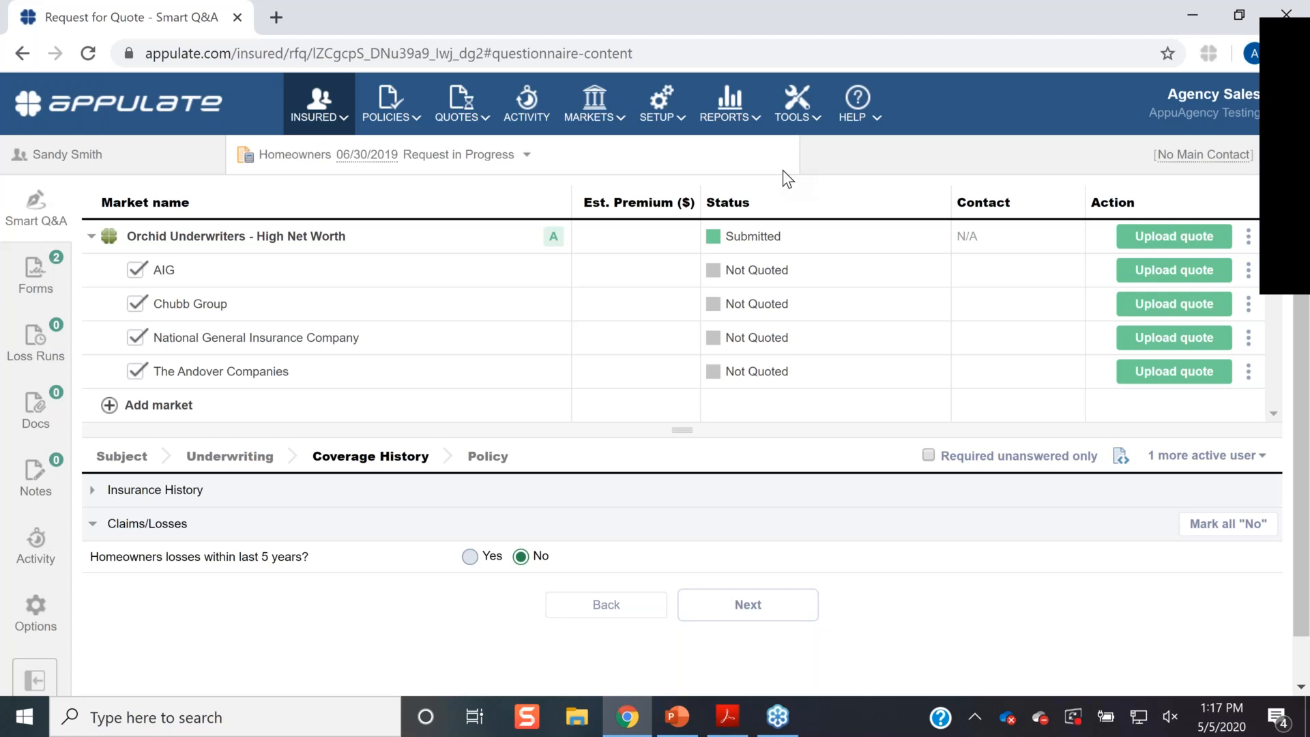
click(88, 54)
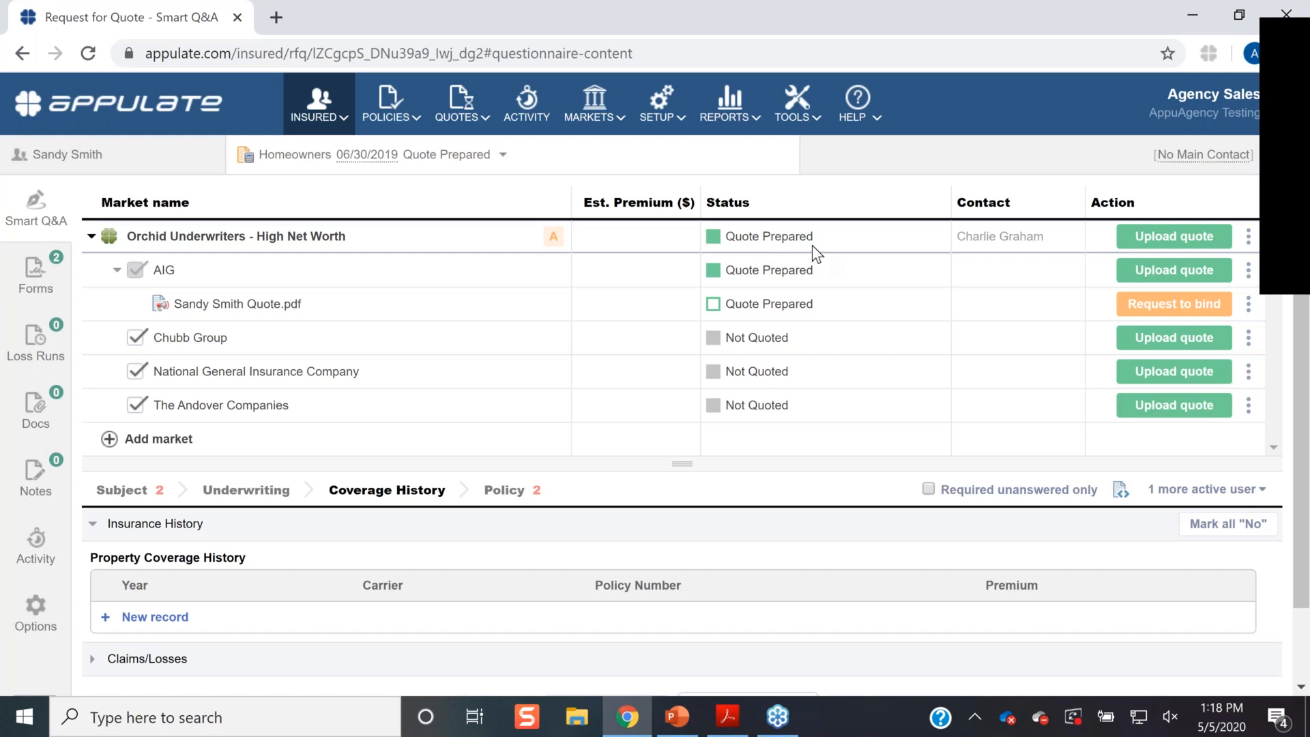
- Download the AIG quote PDF and open the downloaded file
click(224, 312)
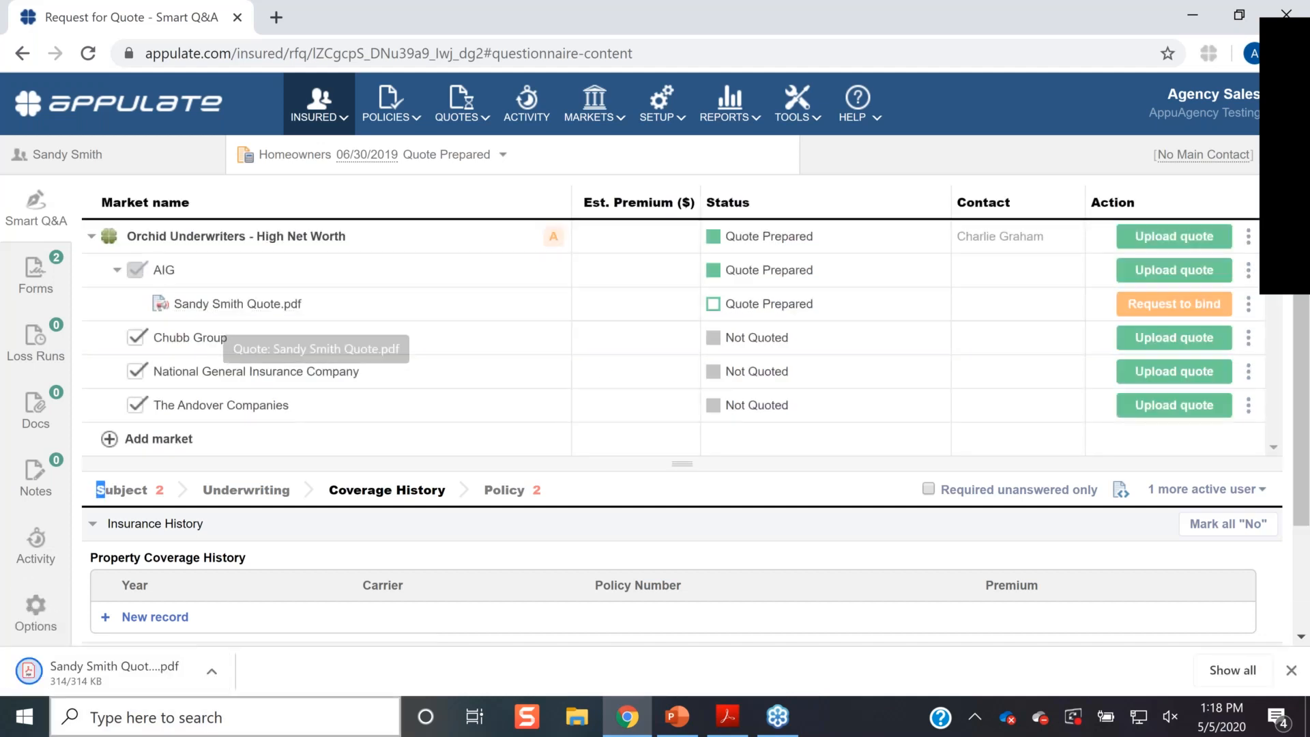
click(87, 665)
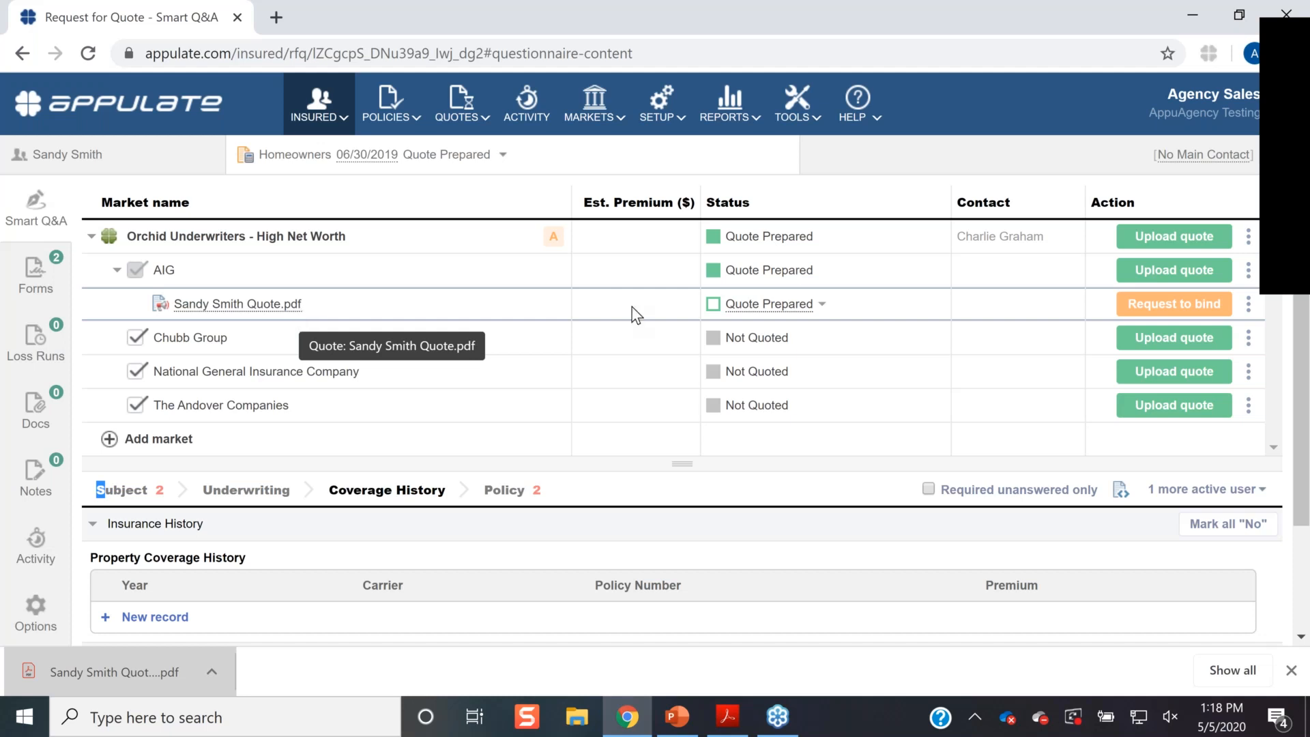
- Preview the Send by email draft for the AIG quote, close it unsent, and dismiss the downloads bar
click(1251, 306)
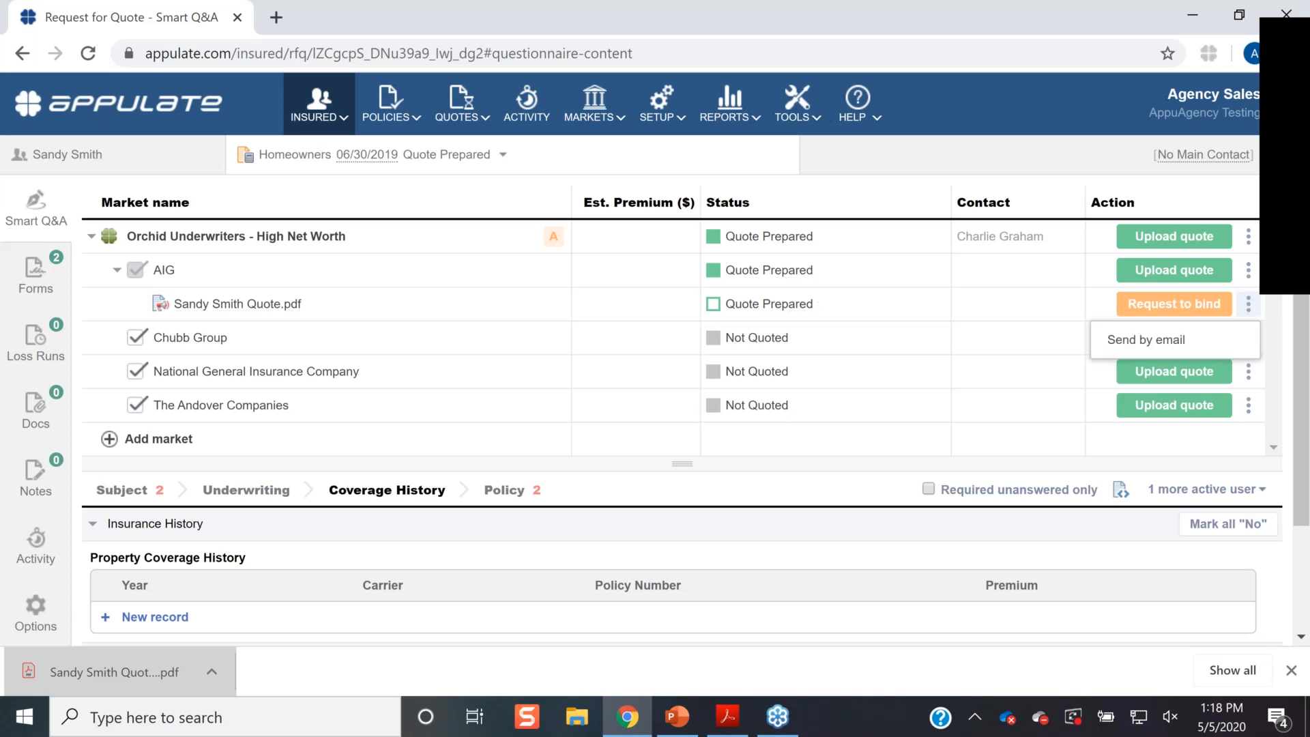
click(1218, 340)
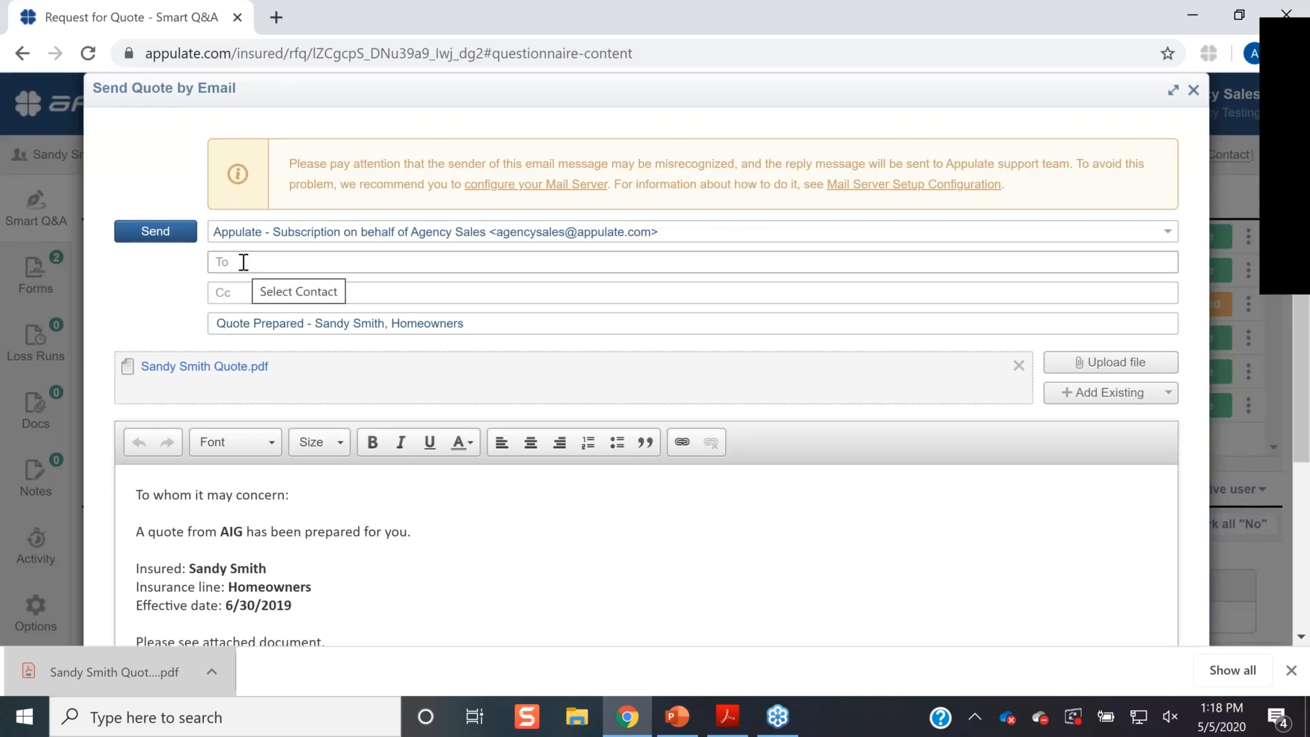
click(1194, 91)
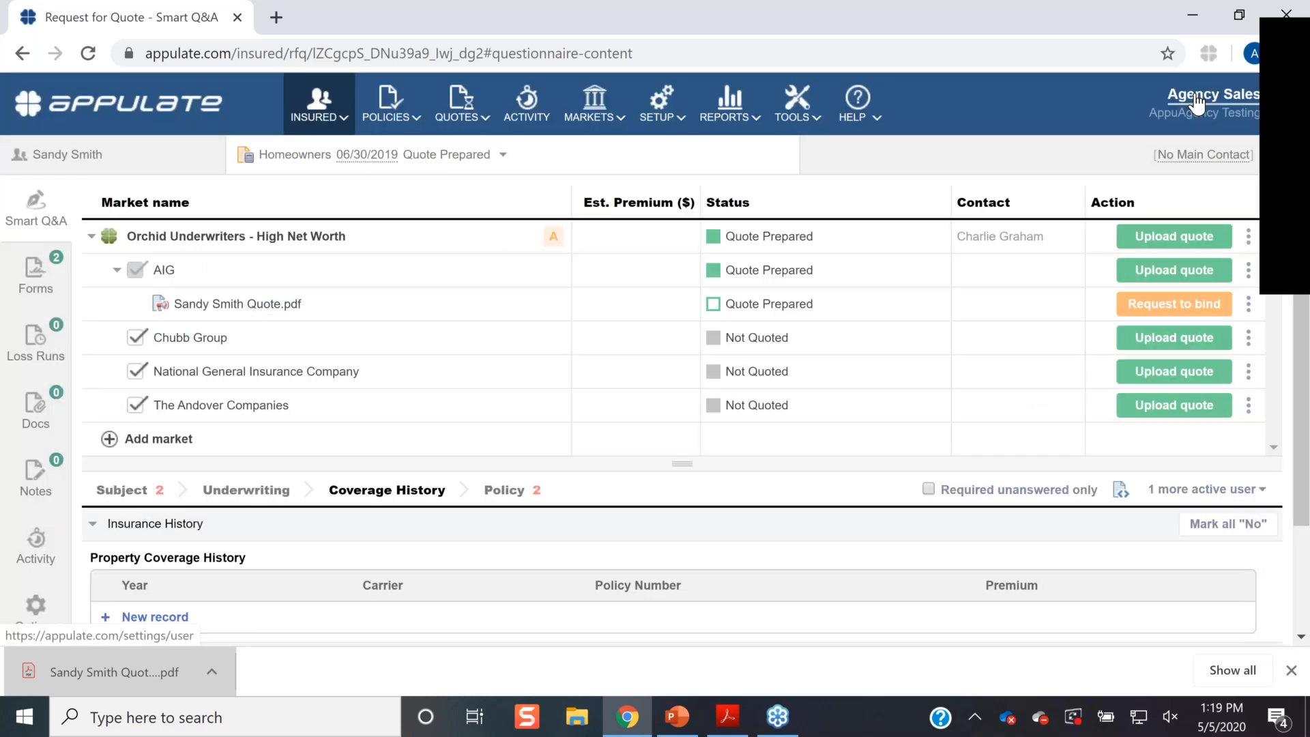
click(1292, 670)
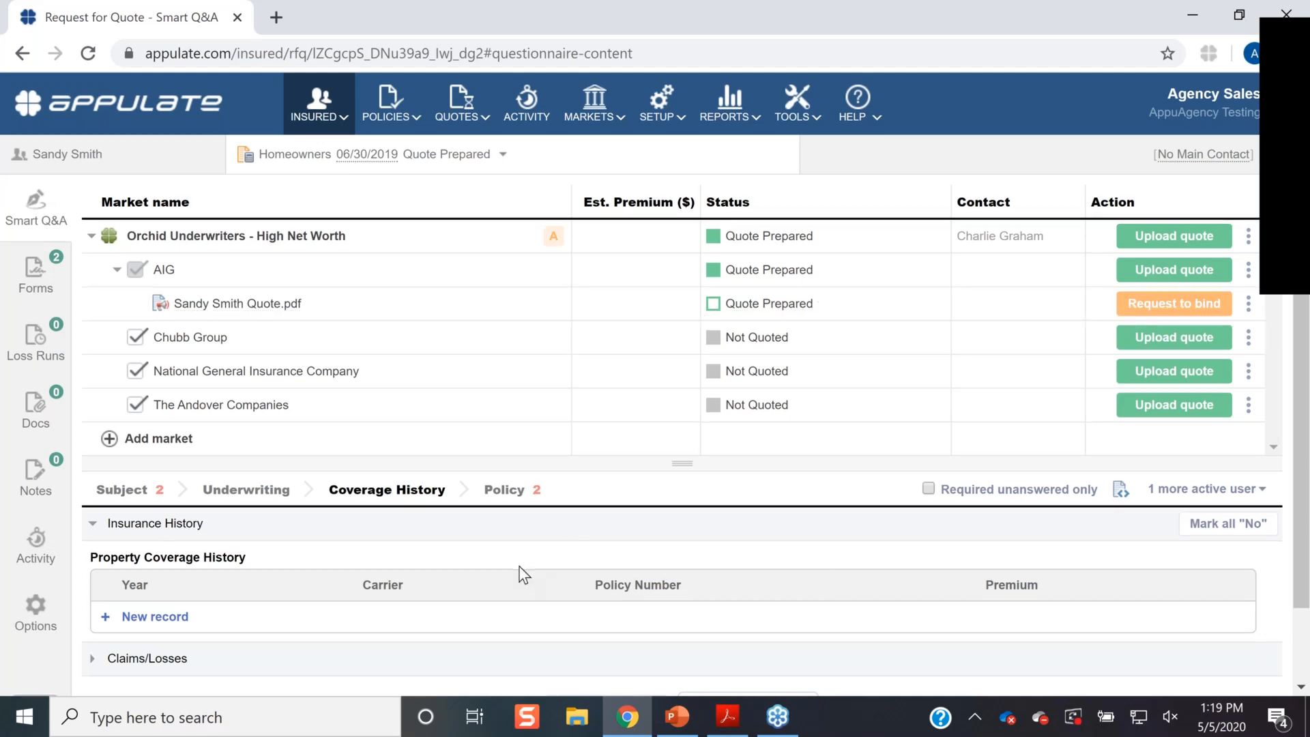
- In location 1's Subject details, answer No to both the renovation and construction questions
scroll(522, 574, down, 2)
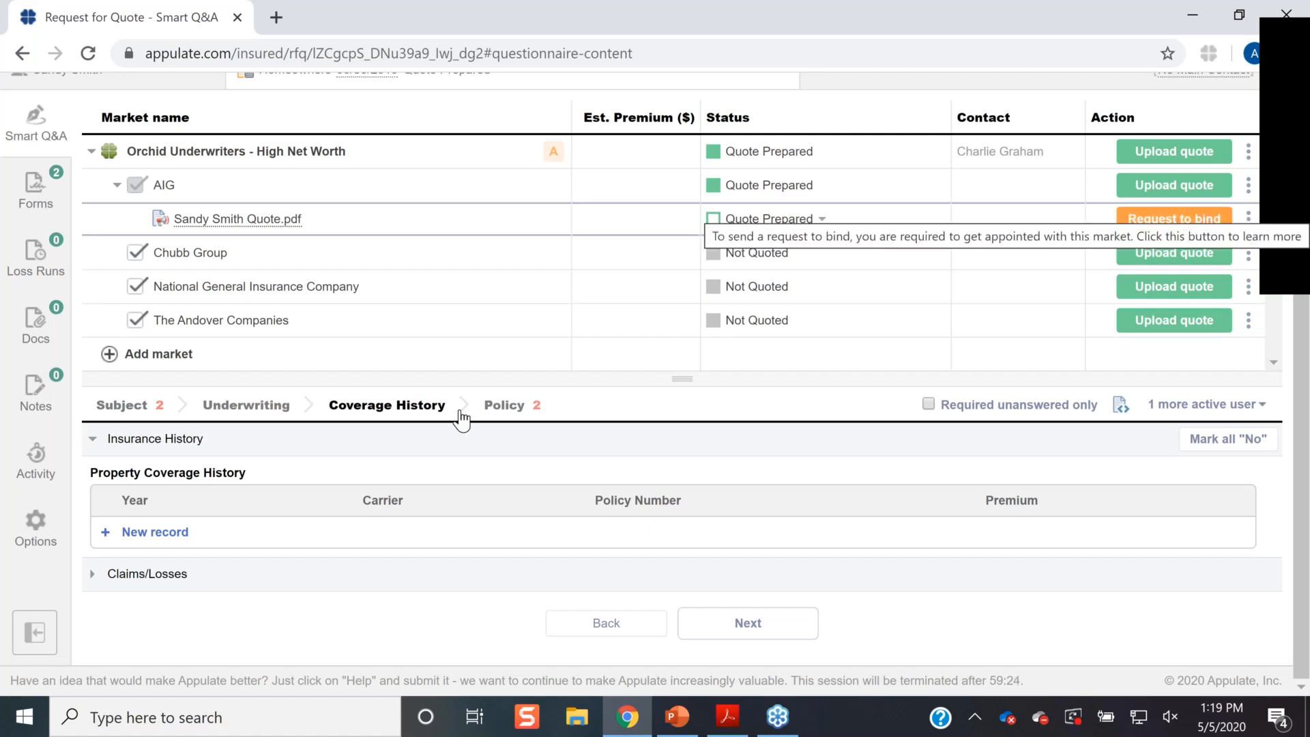
click(159, 413)
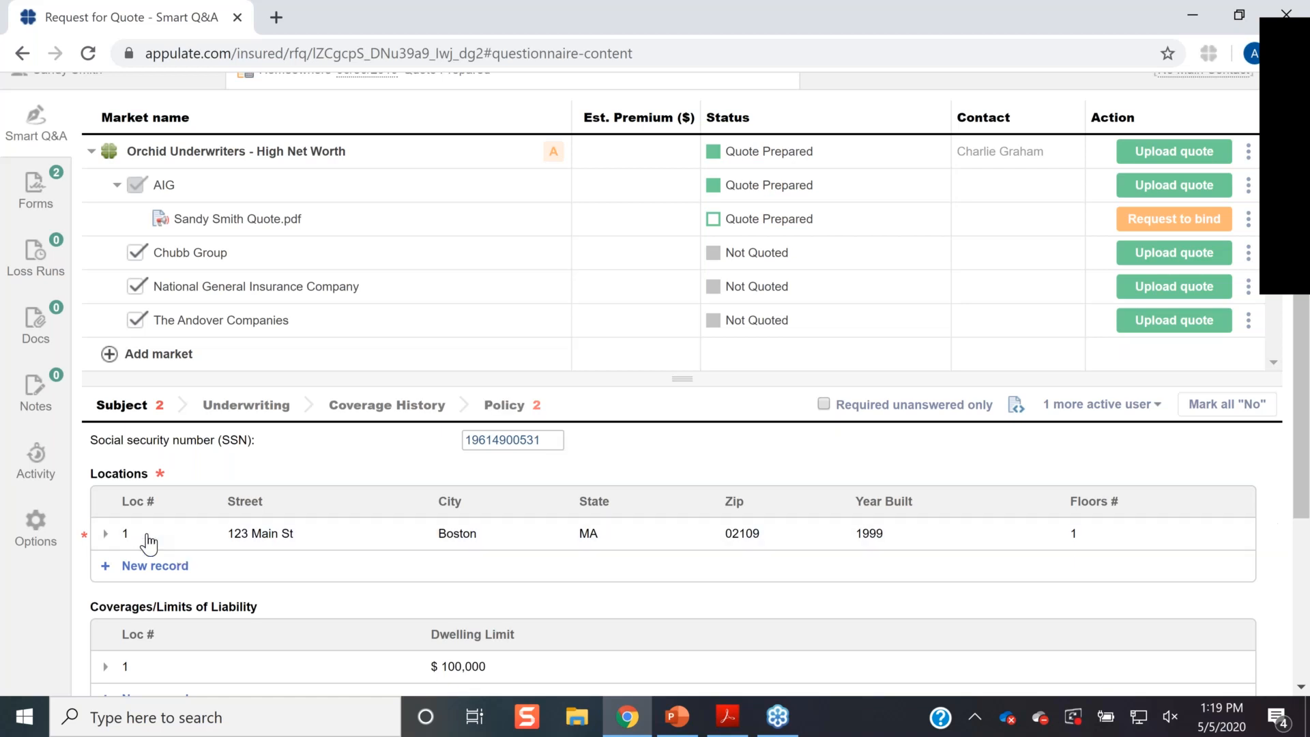
click(104, 534)
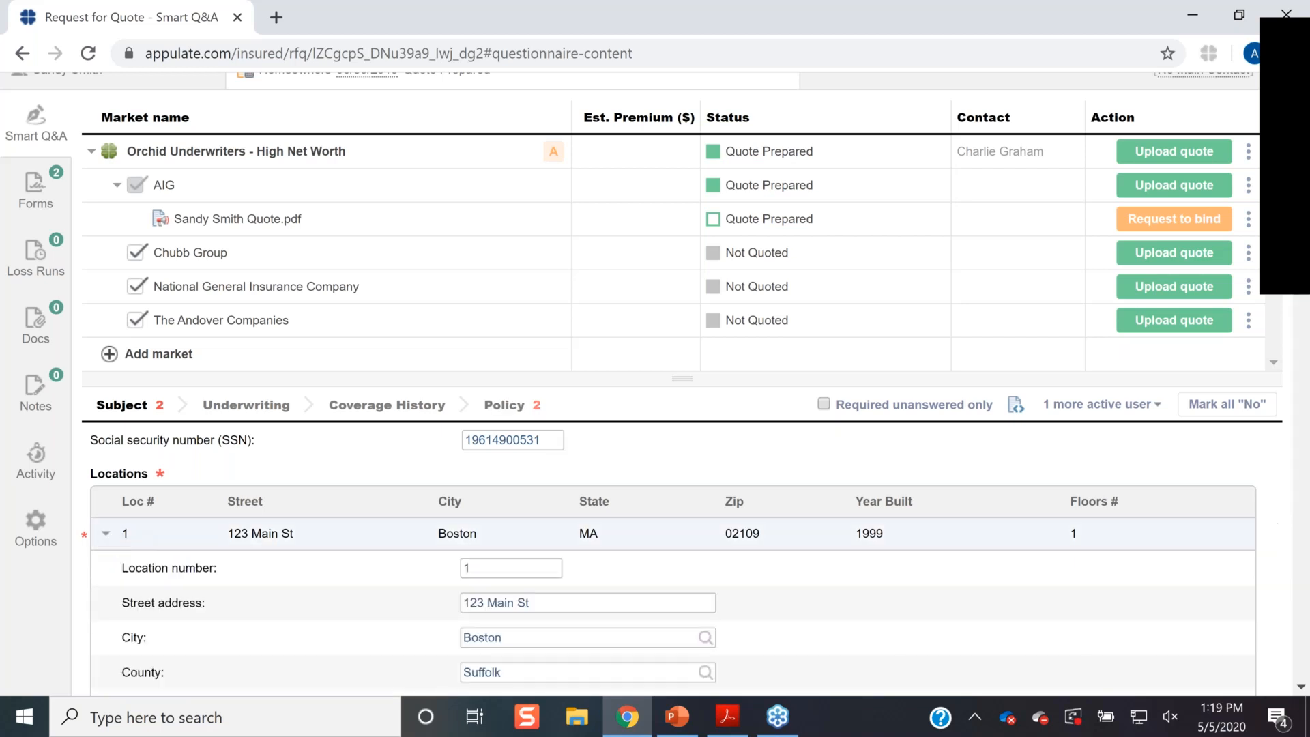
scroll(522, 589, down, 7)
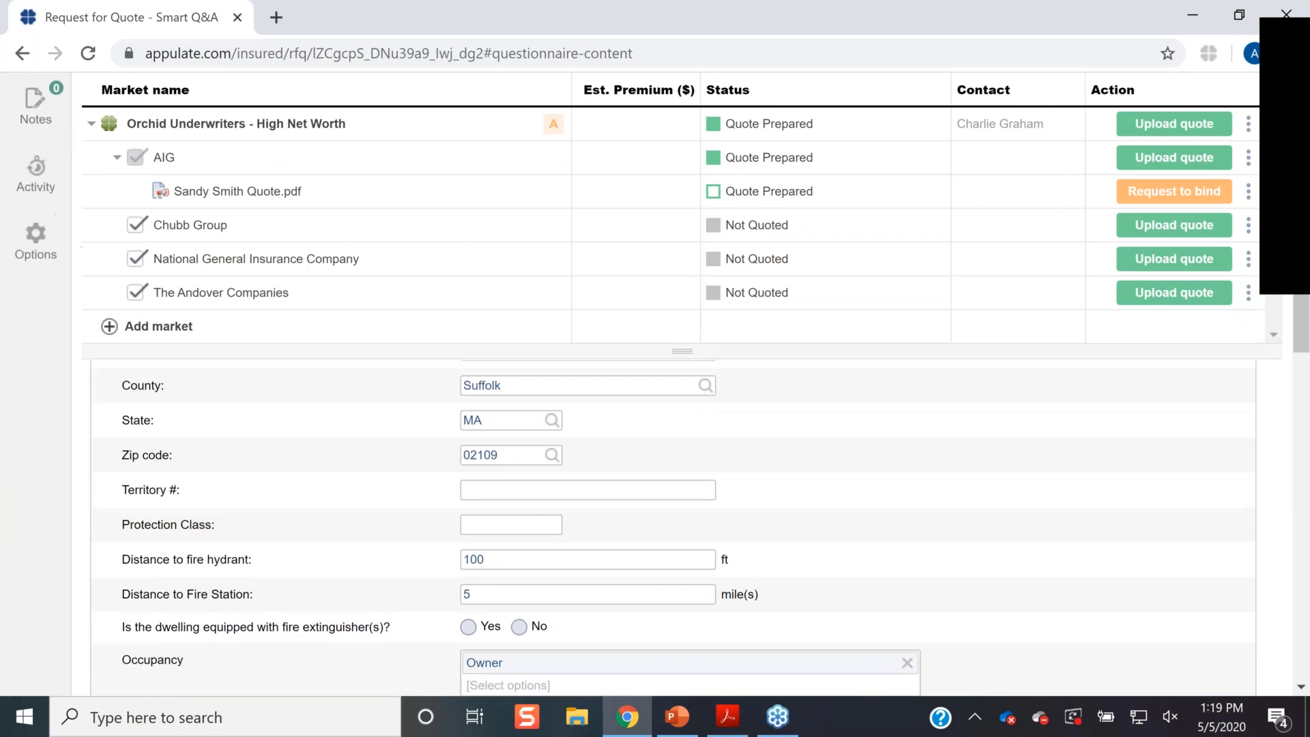
click(521, 580)
click(521, 612)
scroll(788, 620, down, 15)
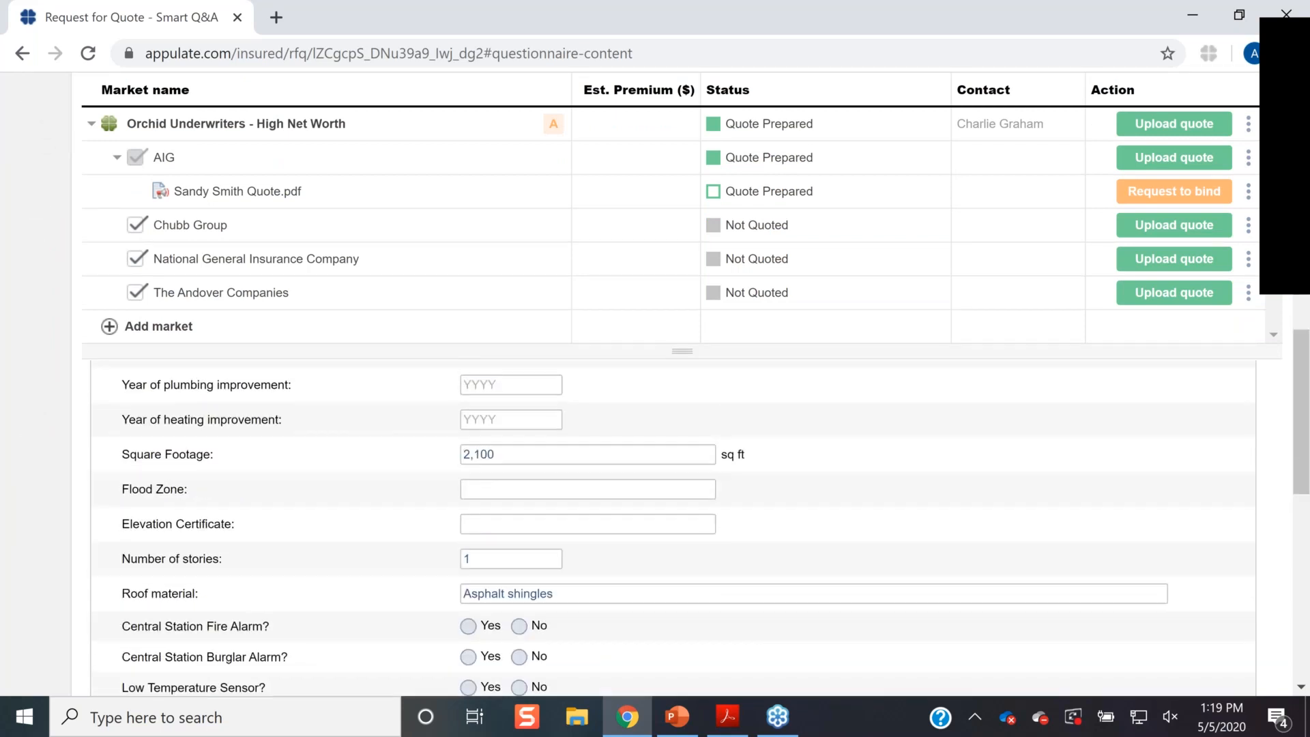
scroll(788, 619, up, 10)
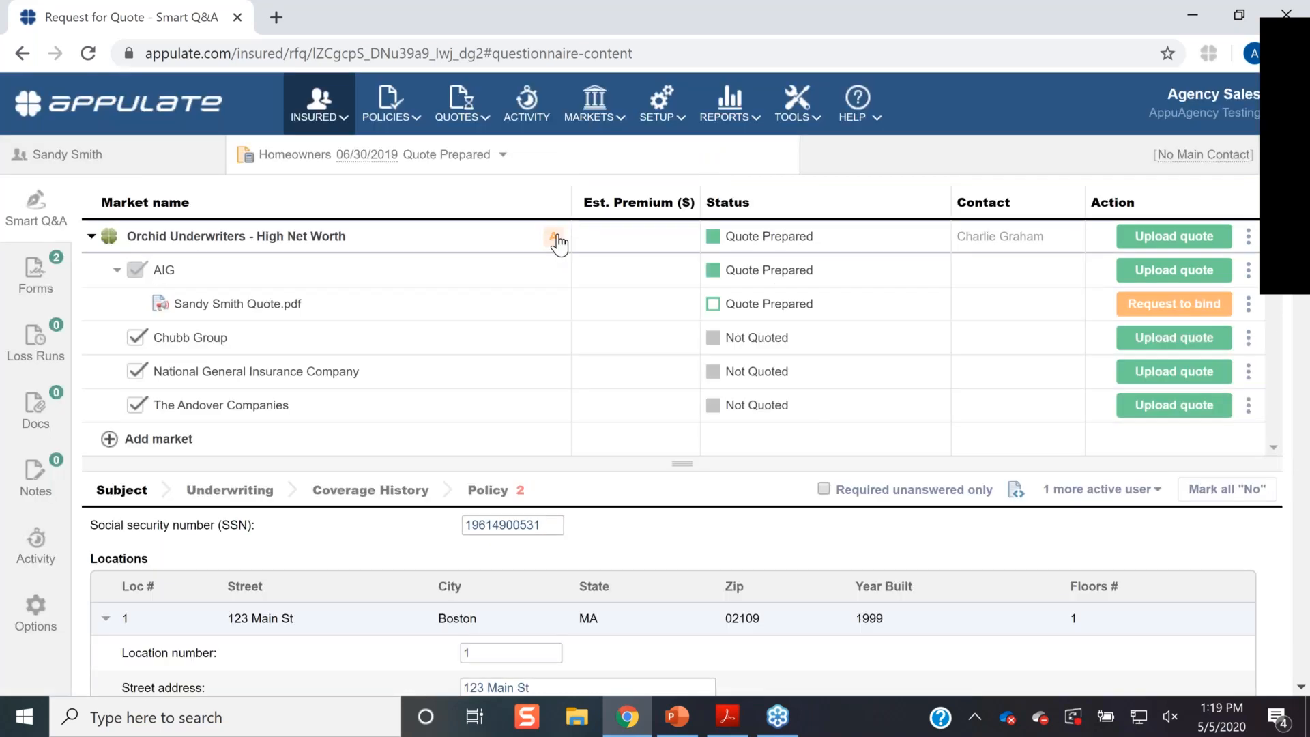
- Review the missing insured information list and jump to the Contact Information section
click(558, 236)
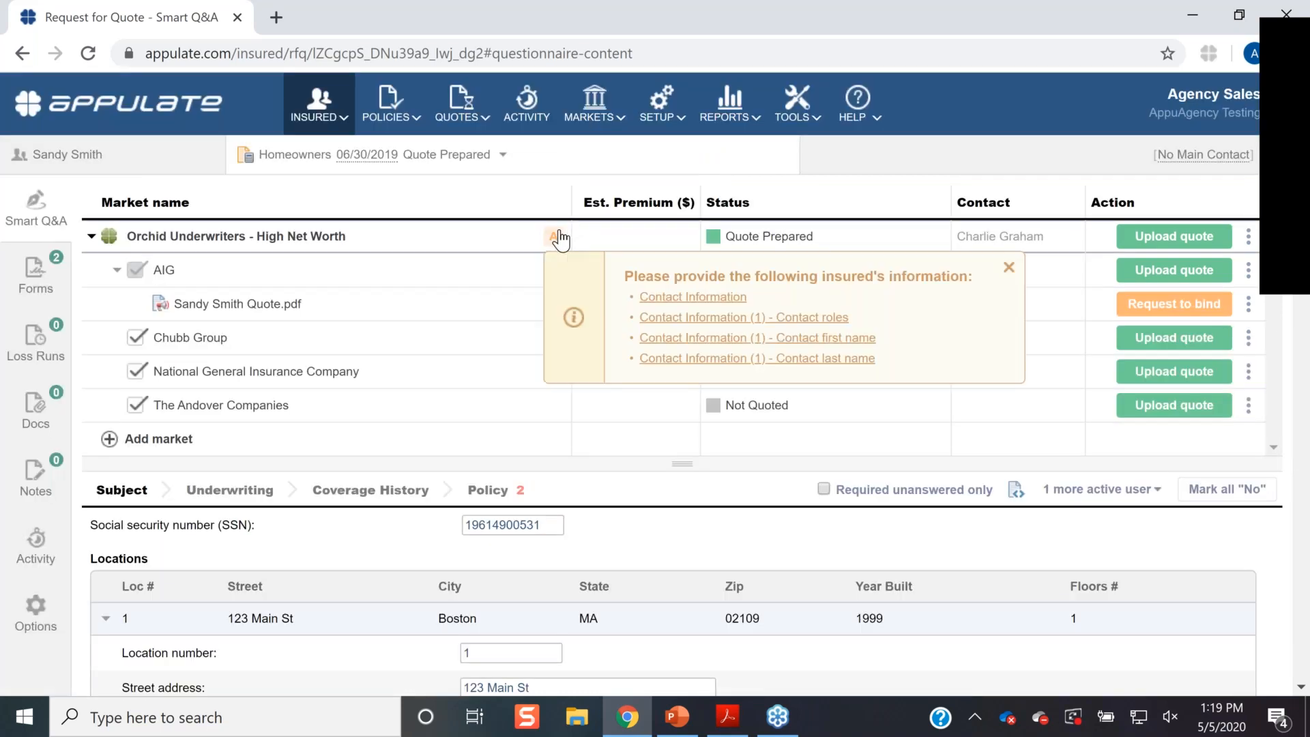
click(558, 236)
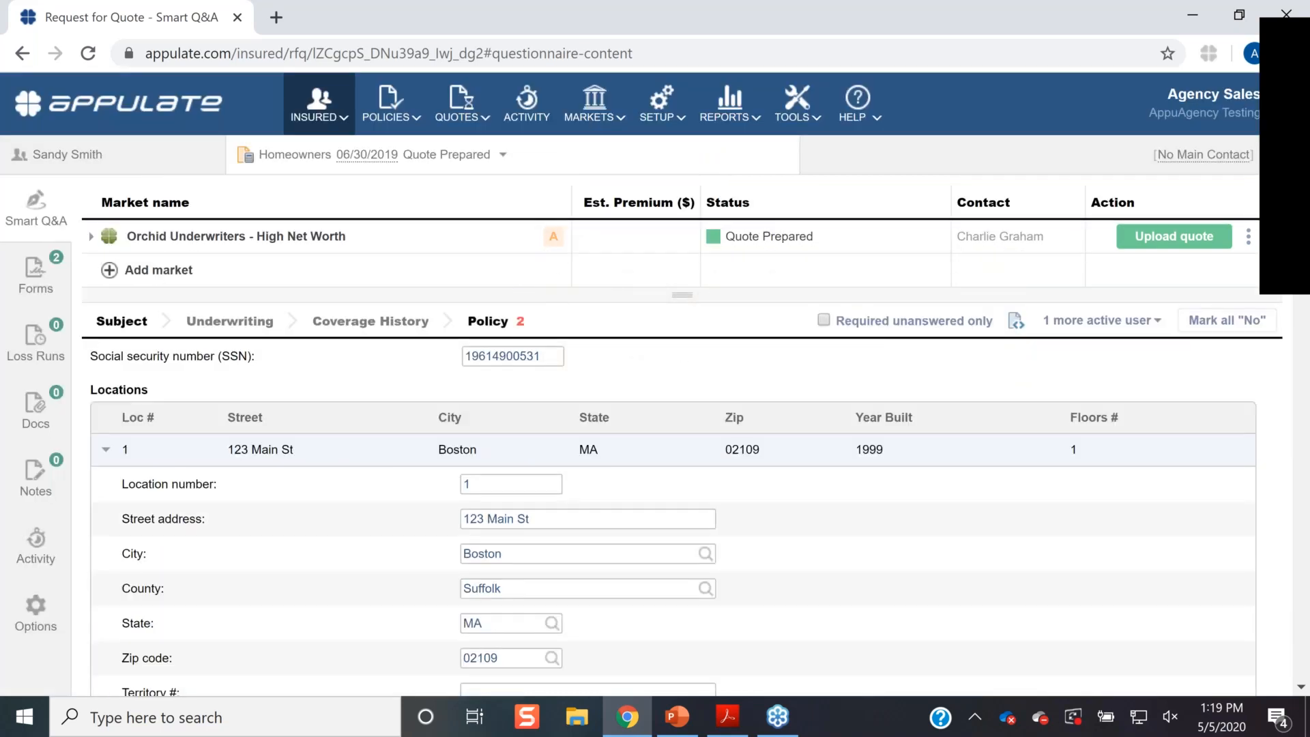
click(554, 237)
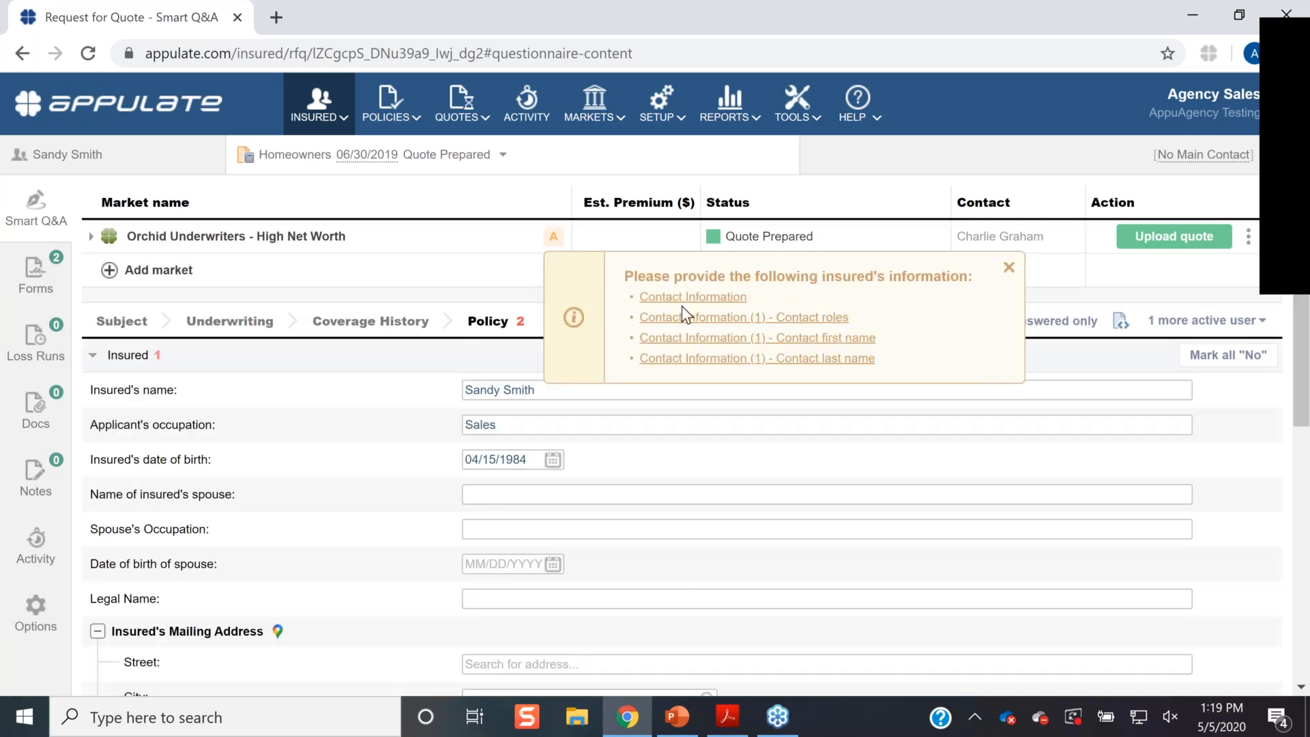
click(693, 296)
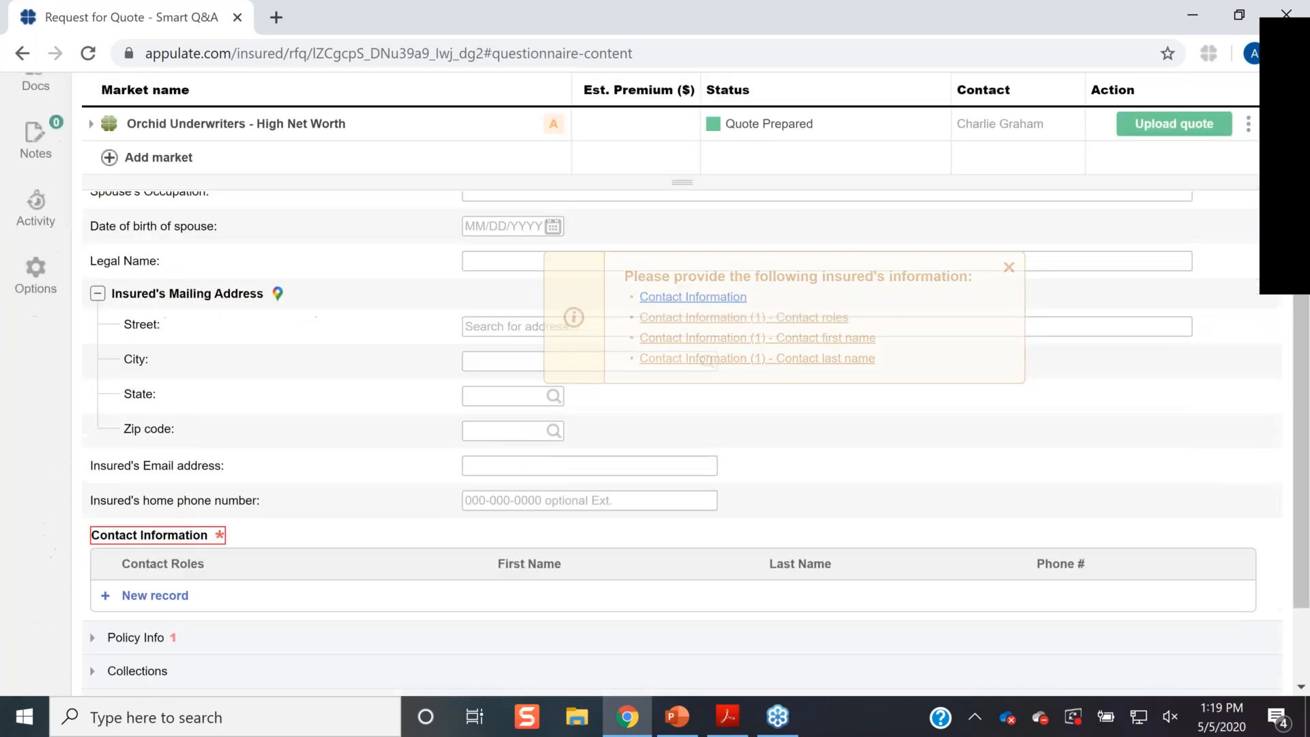
- Add a new contact record with the Inspection role
click(157, 467)
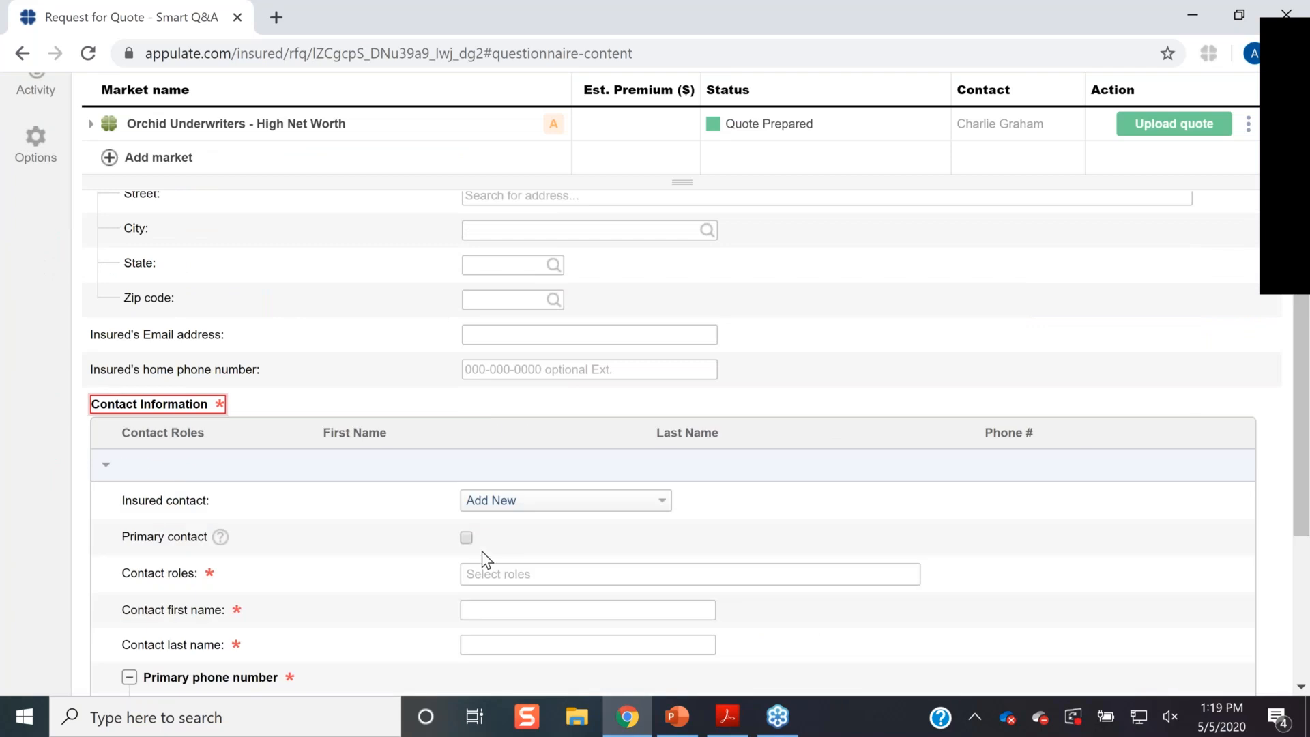
scroll(484, 574, down, 1)
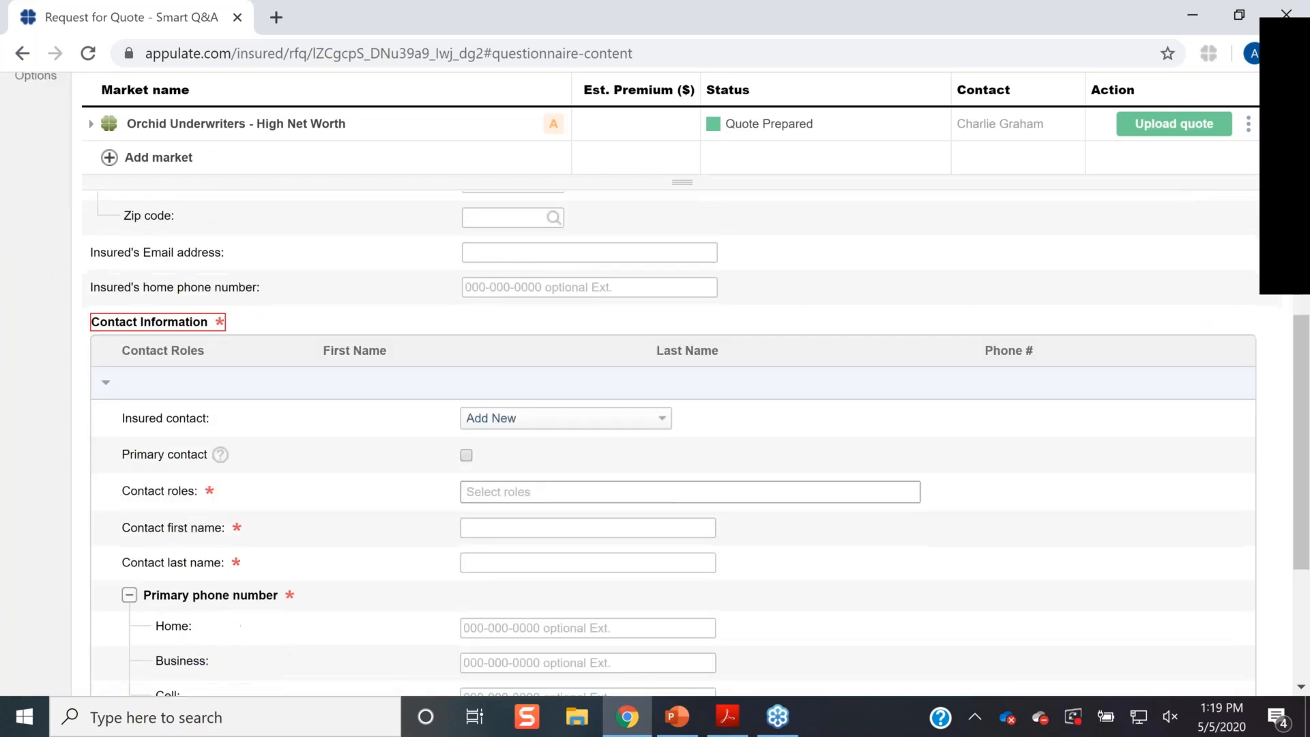
click(501, 489)
text(ins)
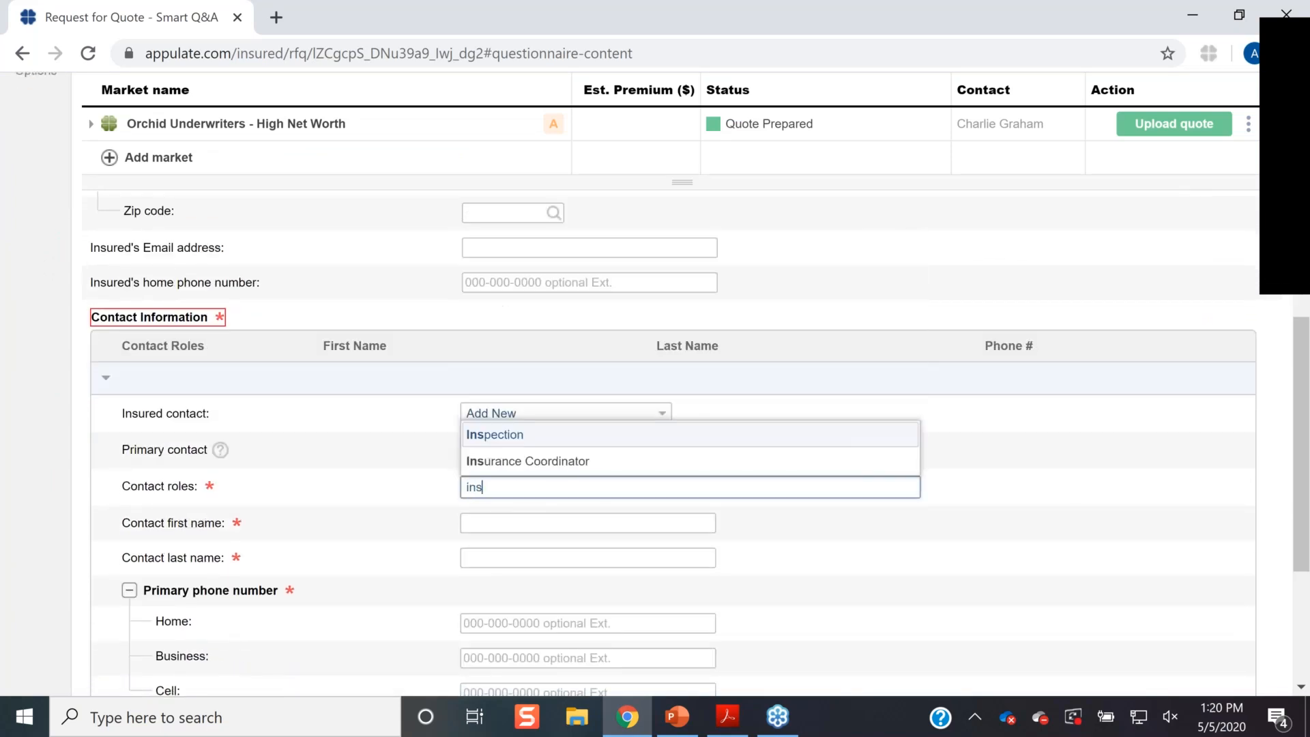
click(509, 435)
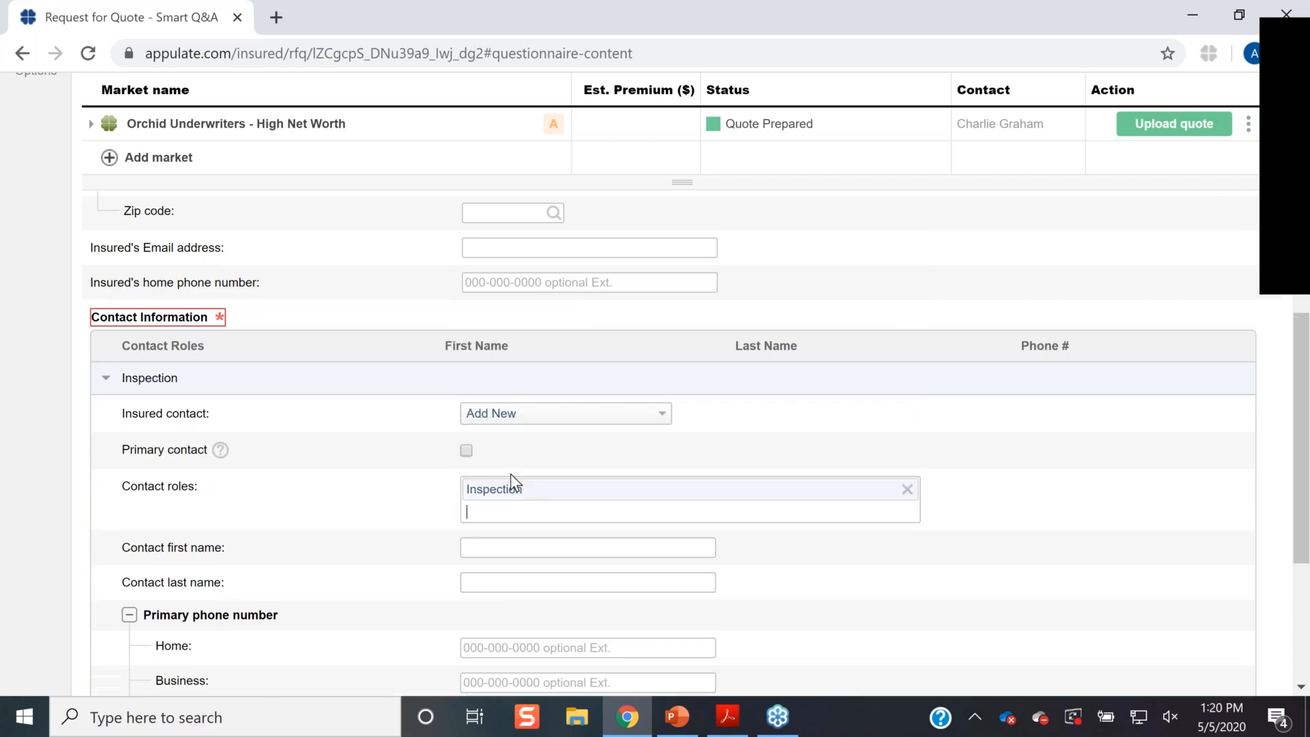
- Fill in the contact's first name, last name and home phone number
click(489, 544)
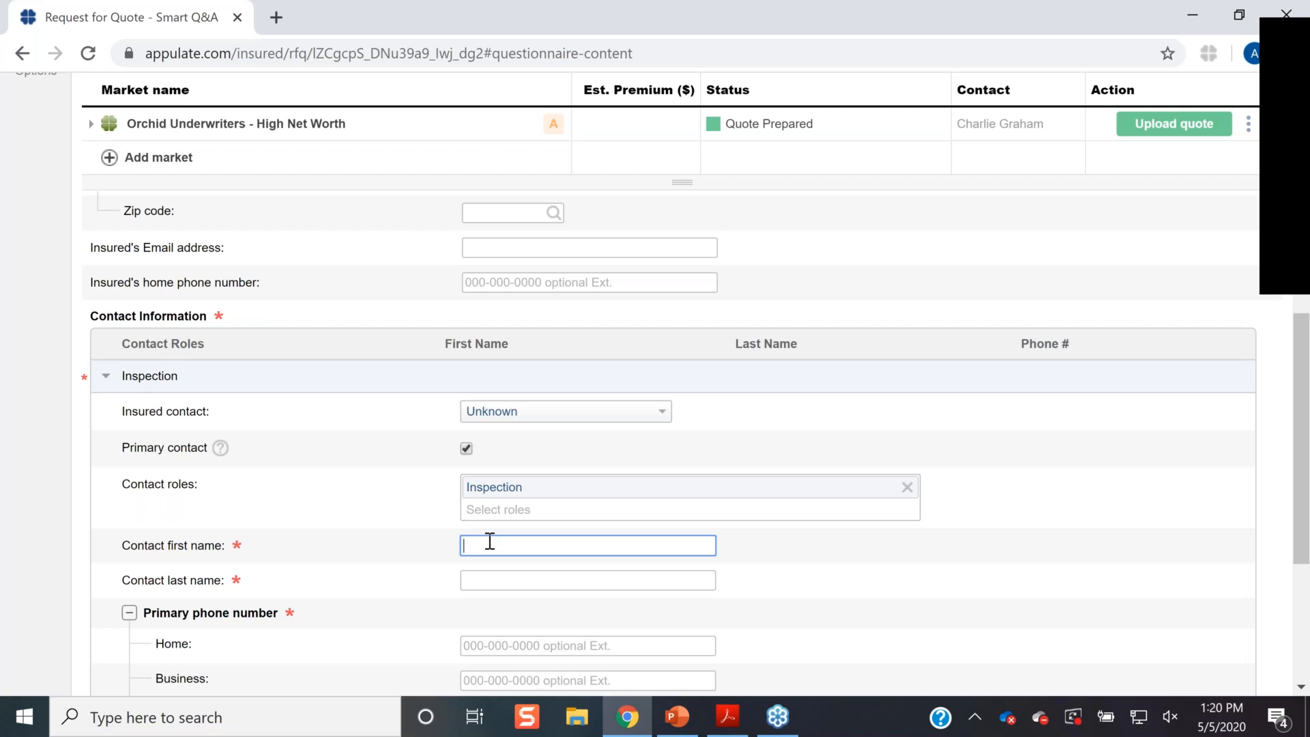
click(492, 578)
text(Doe)
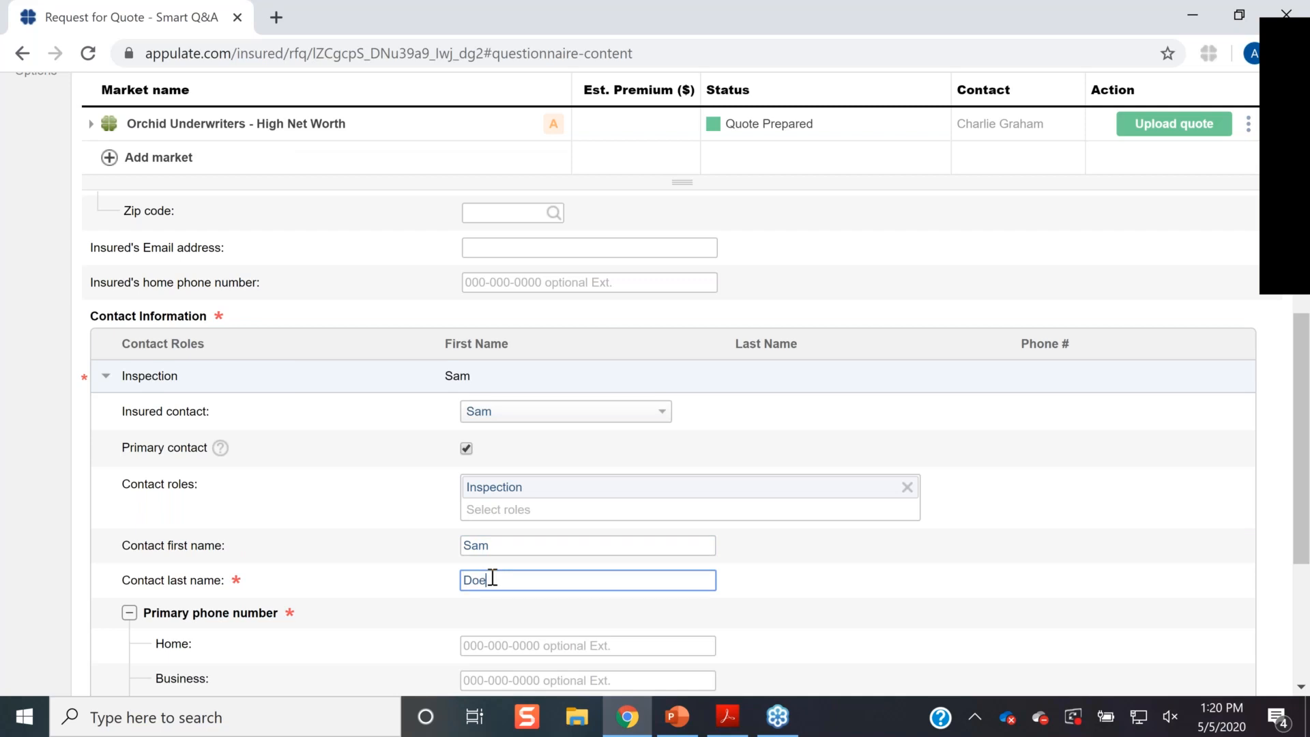
scroll(488, 546, down, 3)
click(482, 430)
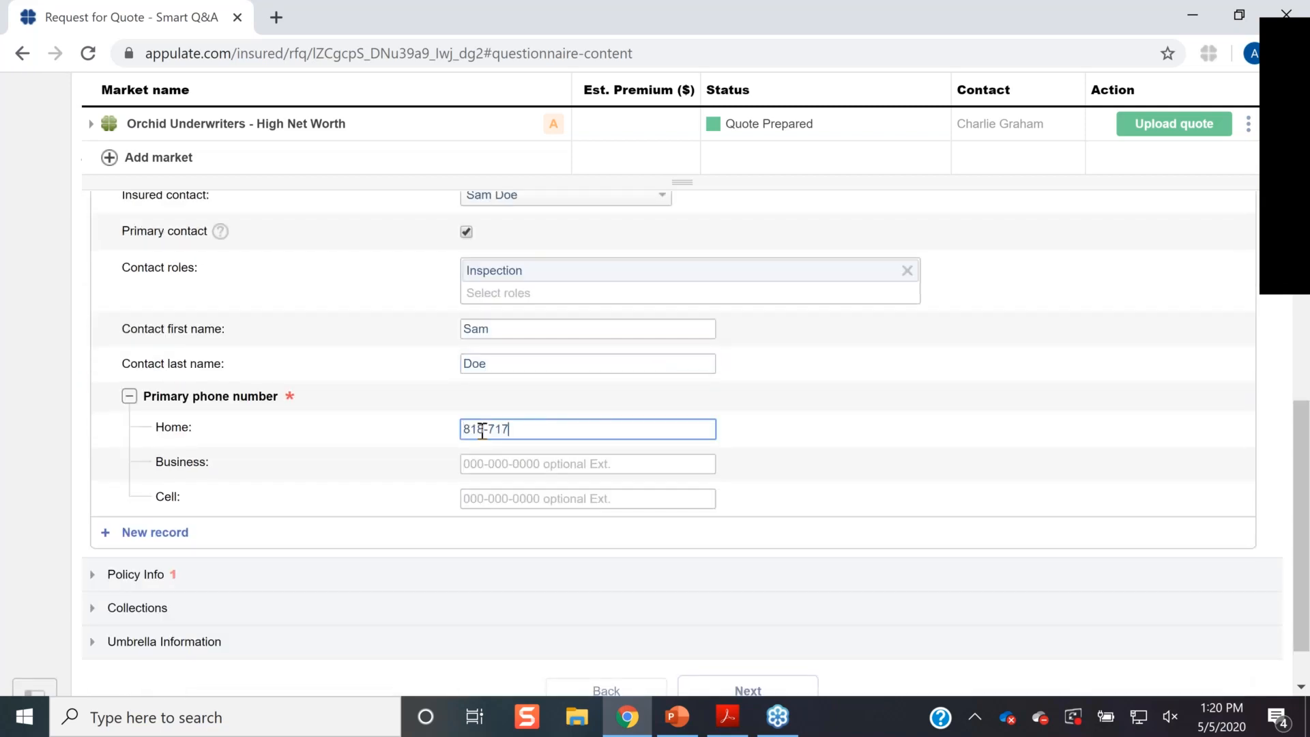
click(992, 480)
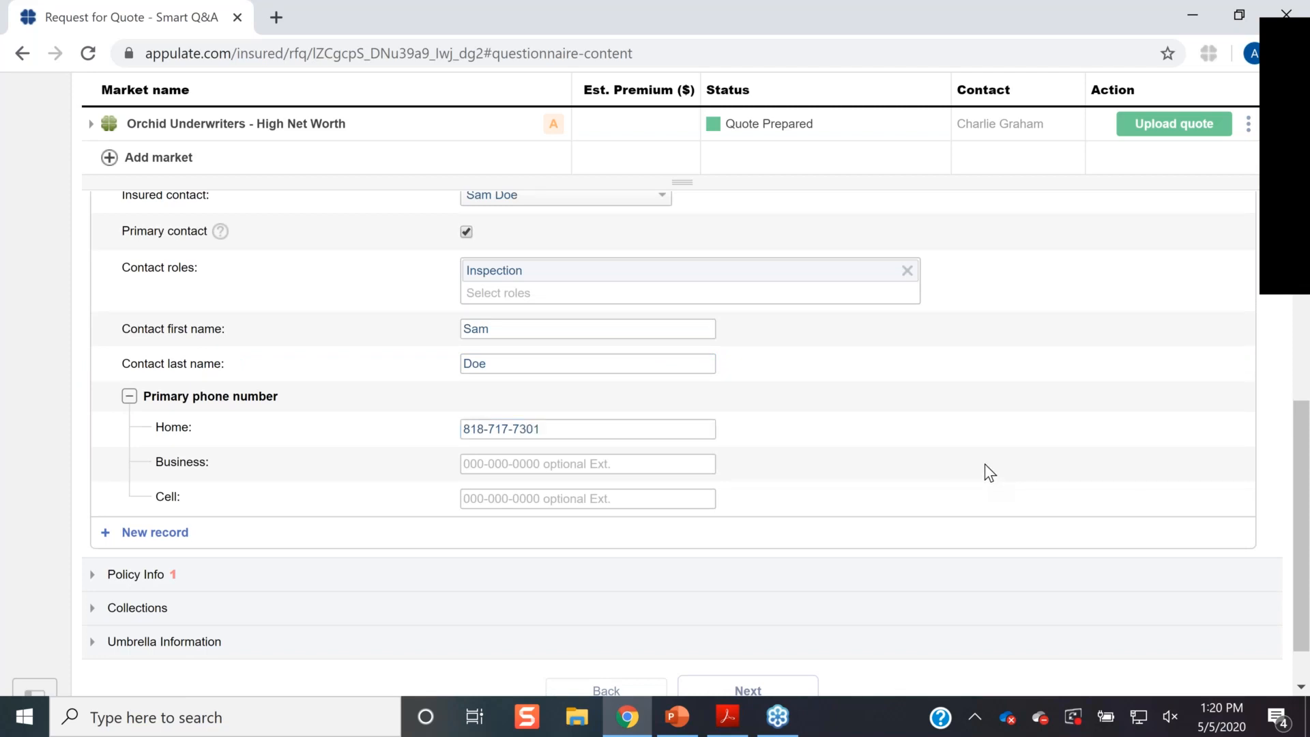
- In Policy Info, set the Billing option to 2
scroll(985, 471, down, 1)
click(133, 513)
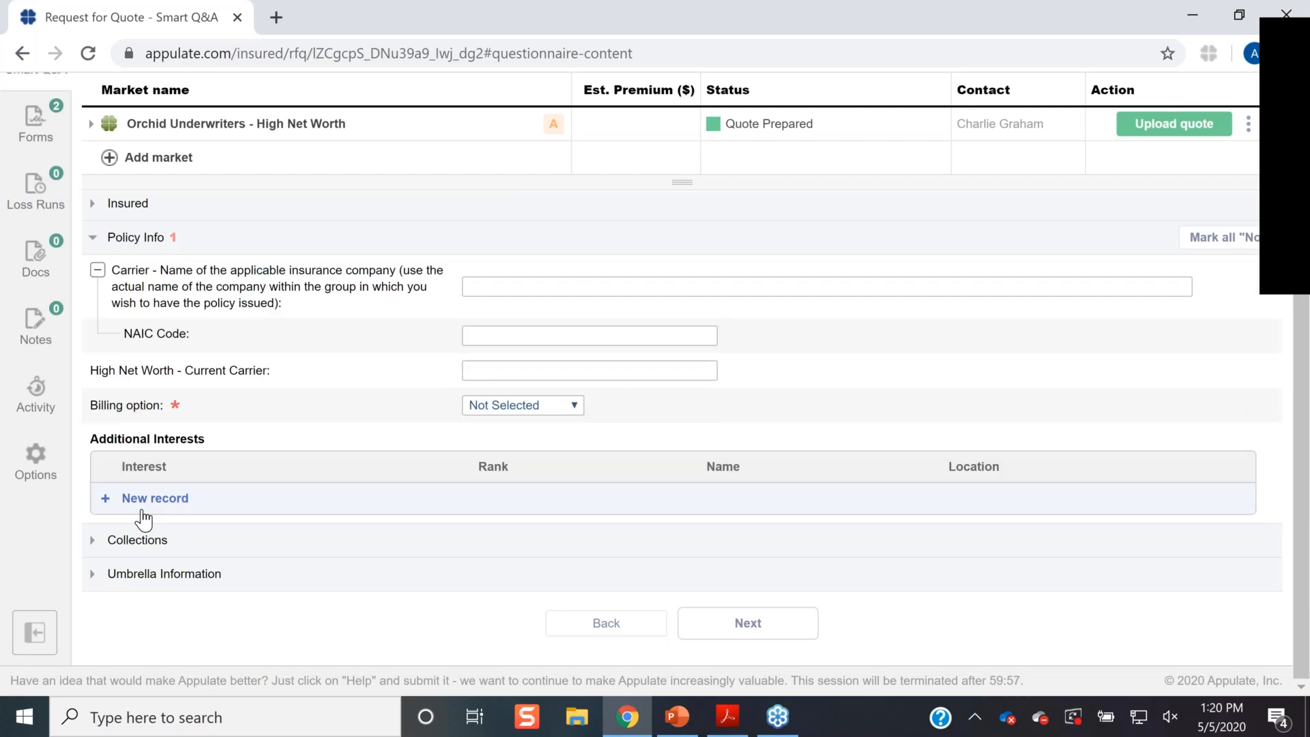
click(513, 407)
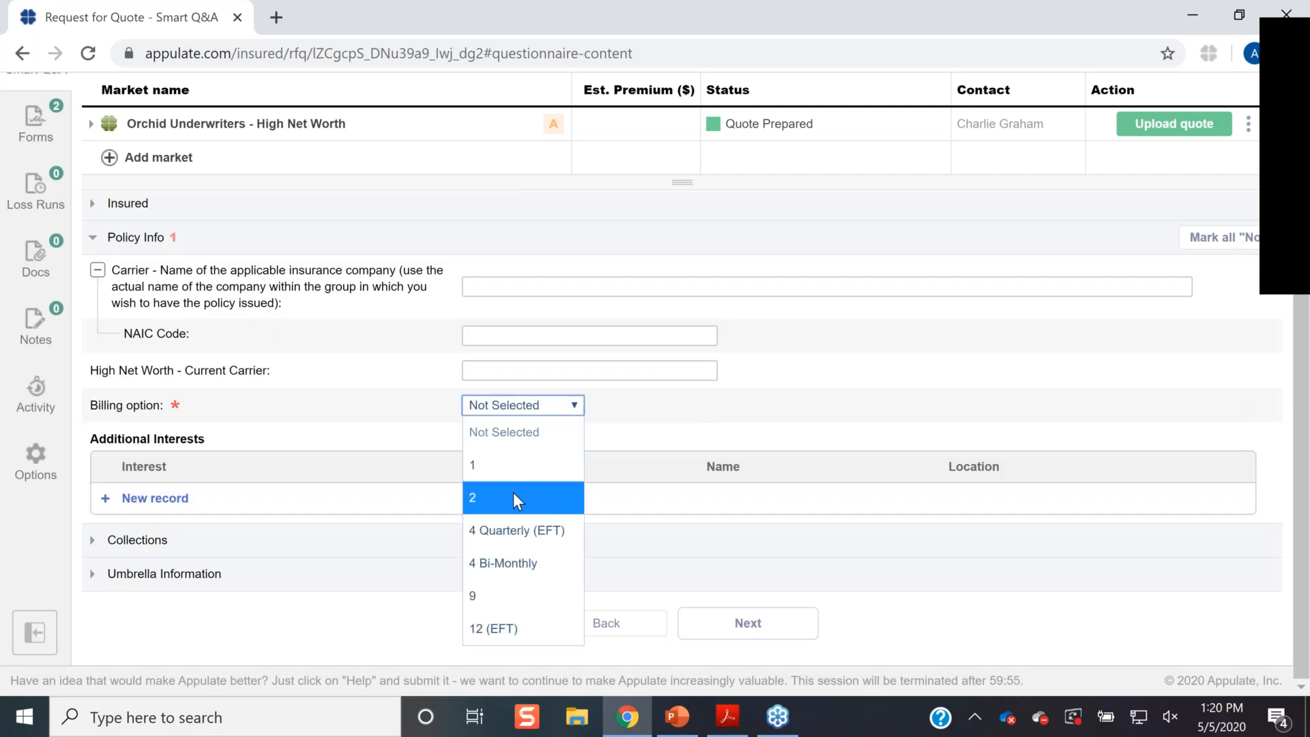
click(514, 492)
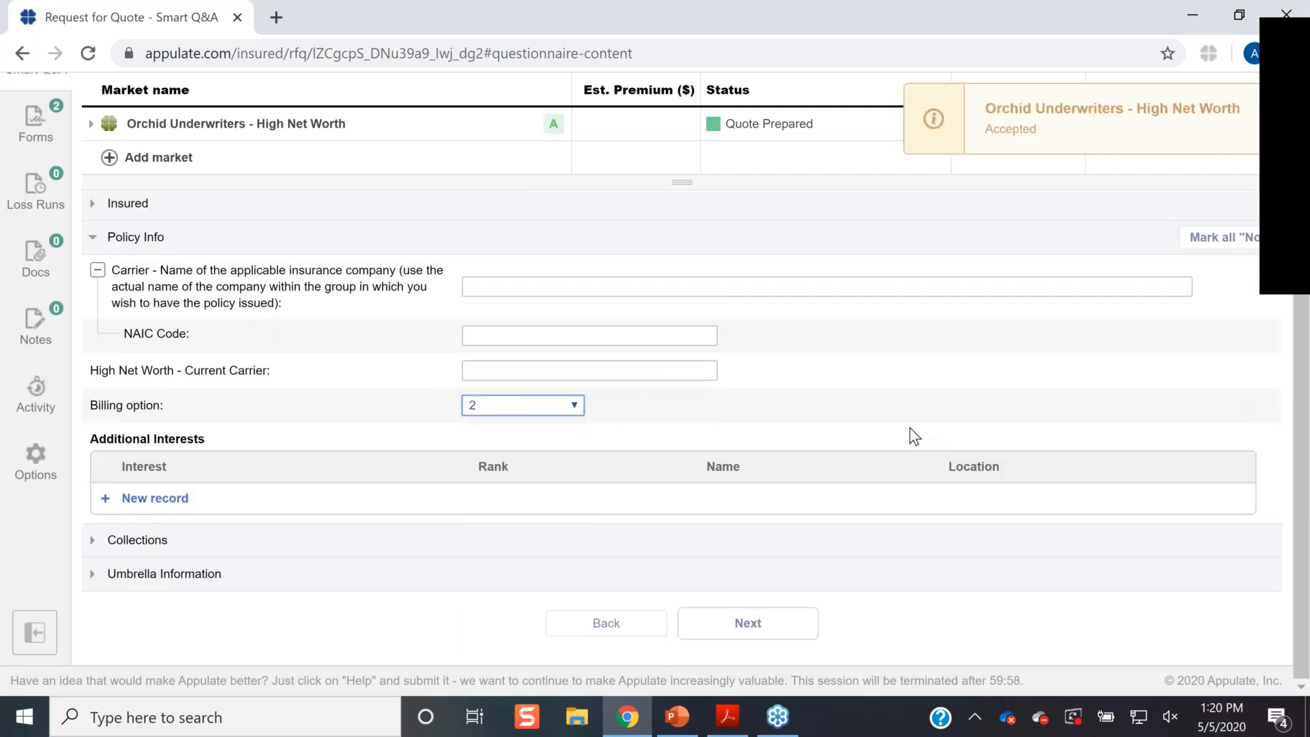
scroll(910, 428, up, 2)
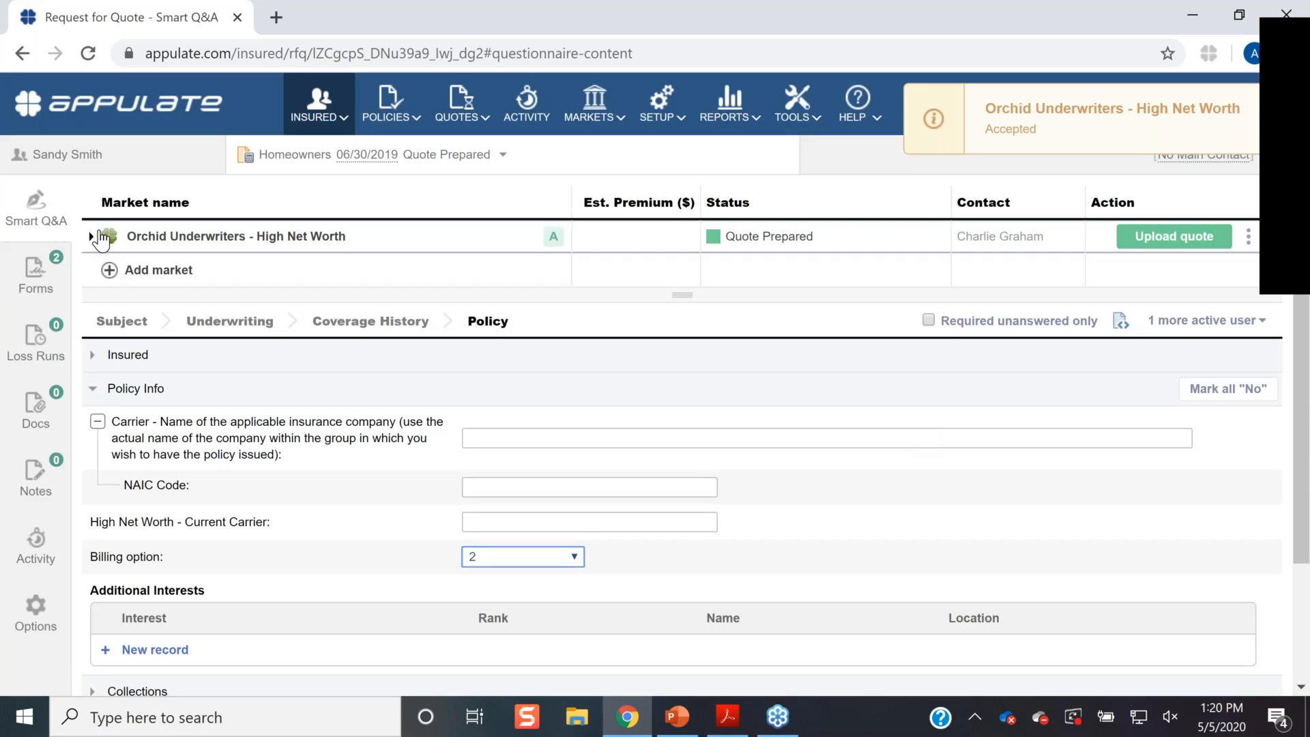
- Request to bind the AIG quote under Orchid Underwriters, which flags the agency as not appointed
click(91, 236)
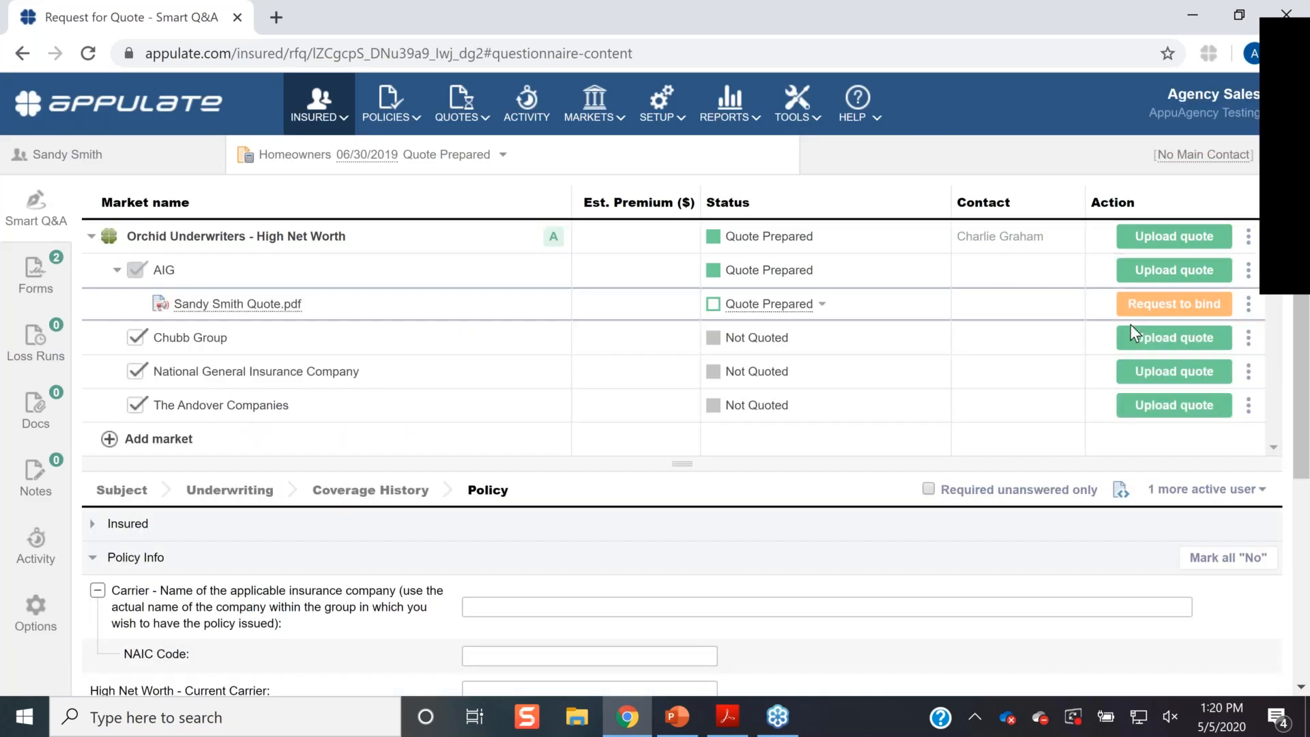
click(1174, 309)
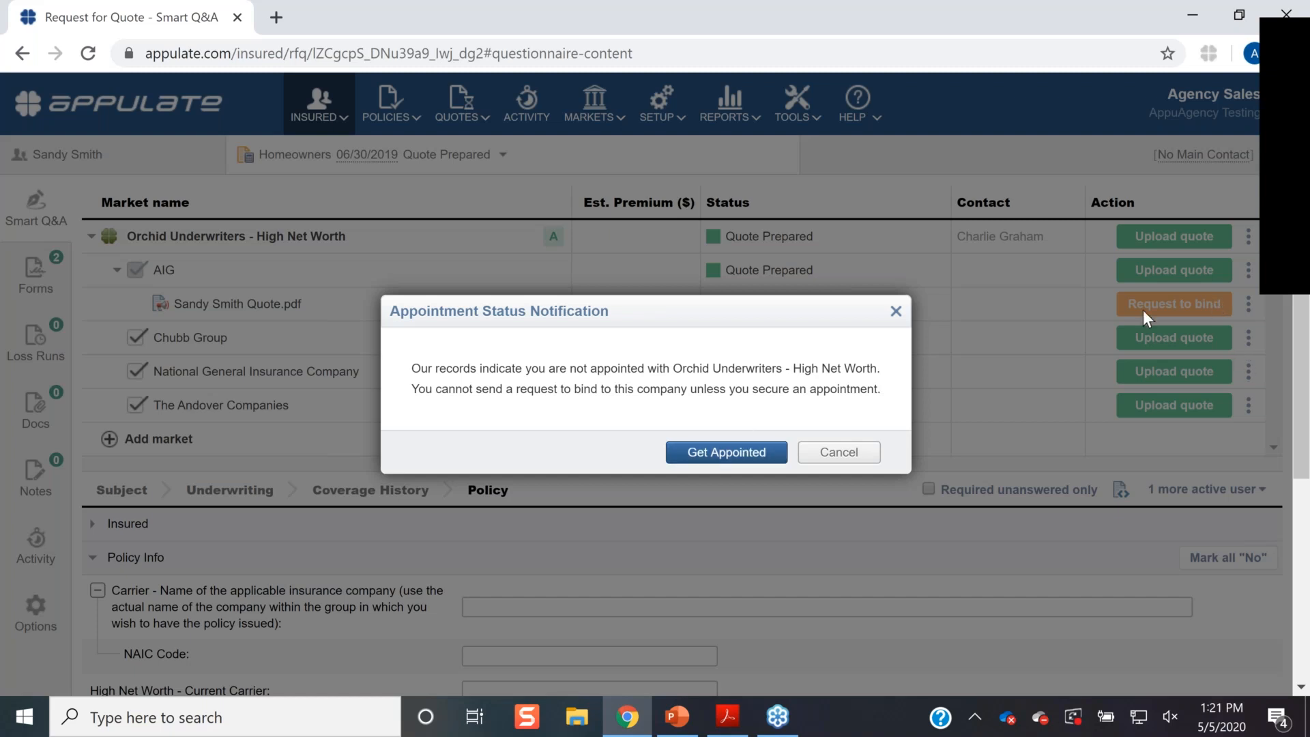
click(722, 452)
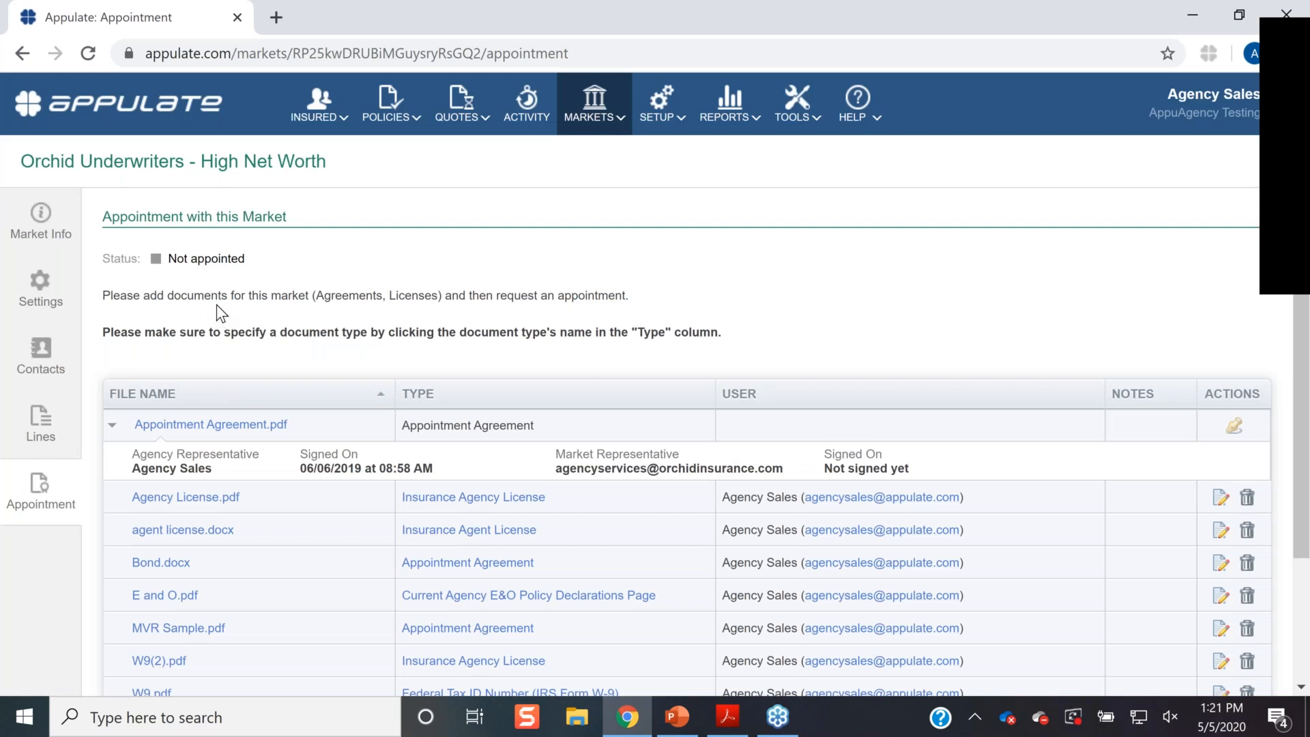
- Review the appointment documents, checking Agency License.pdf's Type choices without changing them
scroll(215, 305, down, 1)
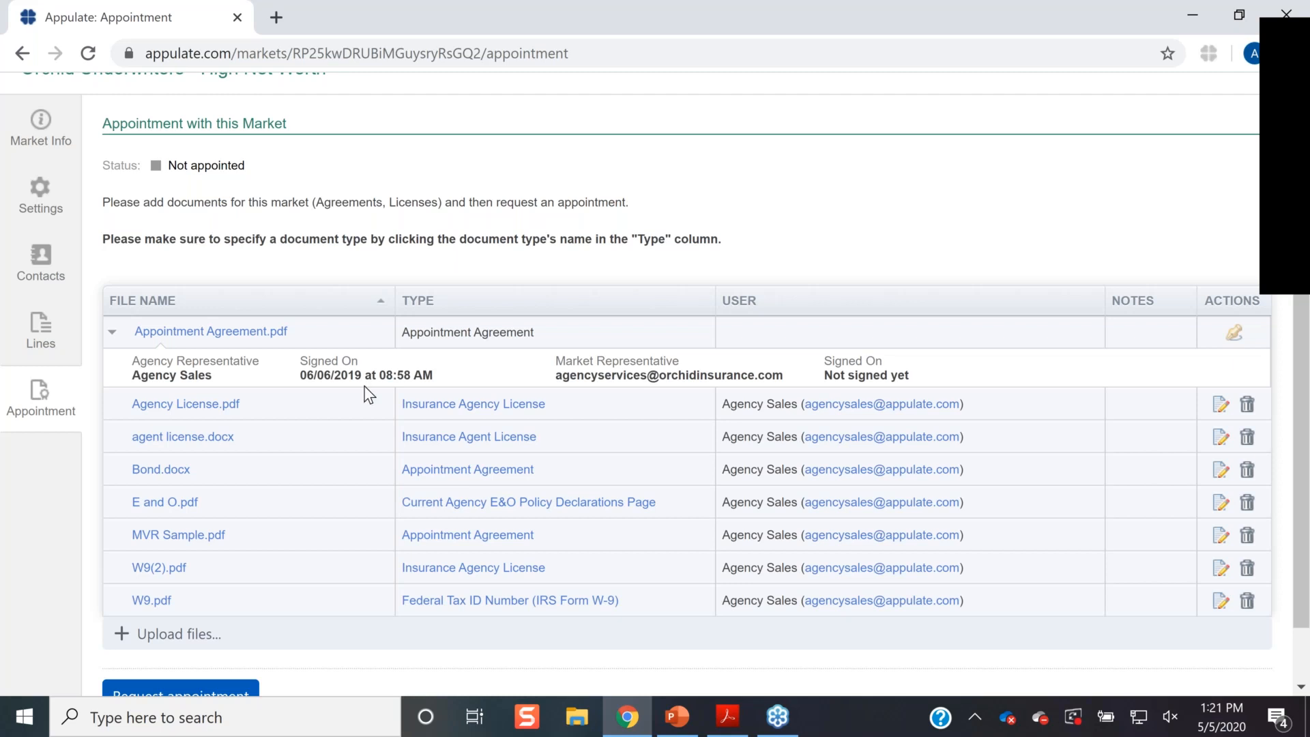
scroll(375, 380, down, 1)
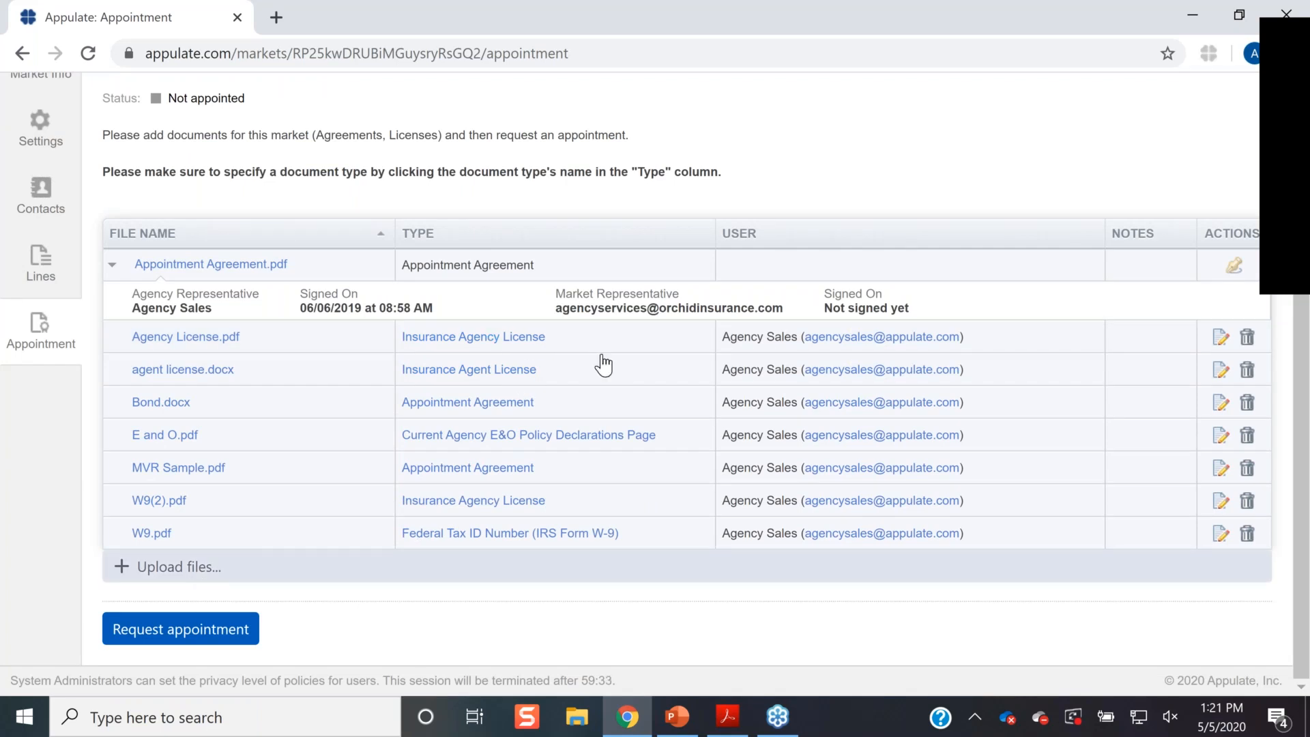
click(559, 338)
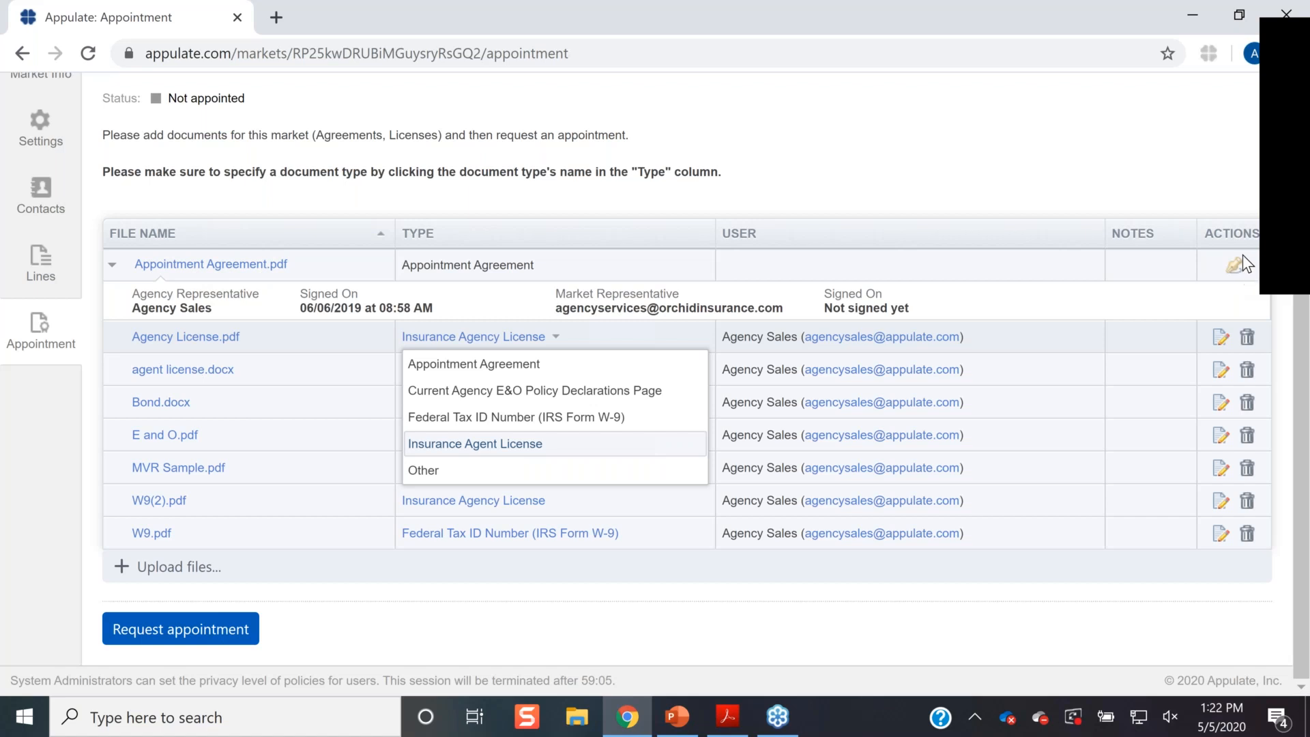
click(564, 647)
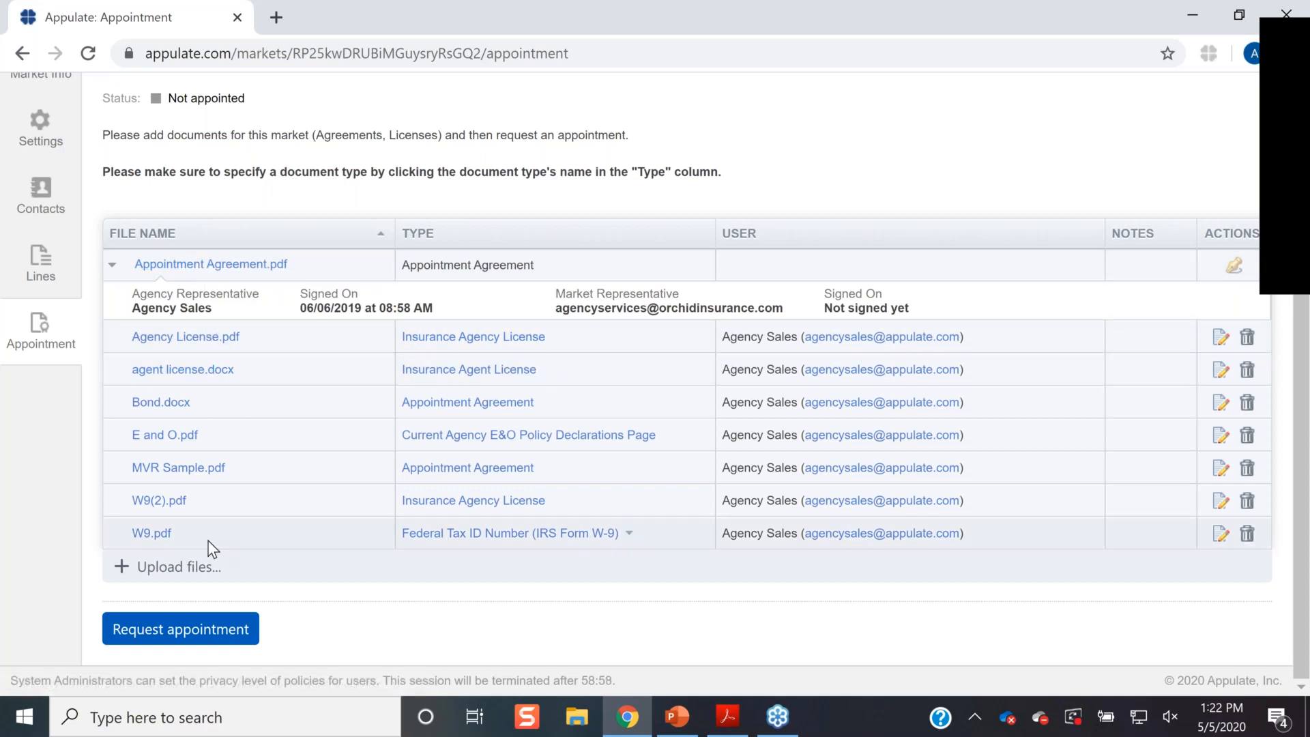
- Request the Orchid Underwriters - High Net Worth appointment and reload until it shows Appointed
click(202, 632)
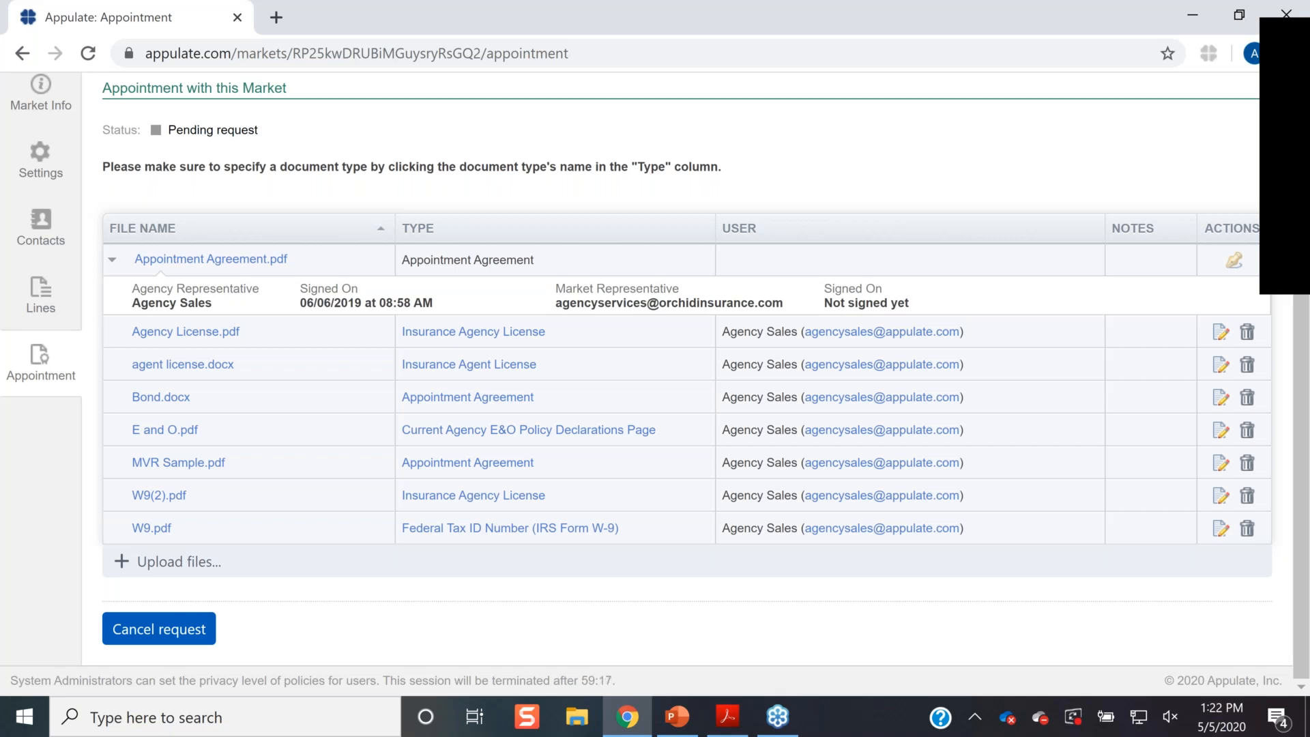
click(89, 60)
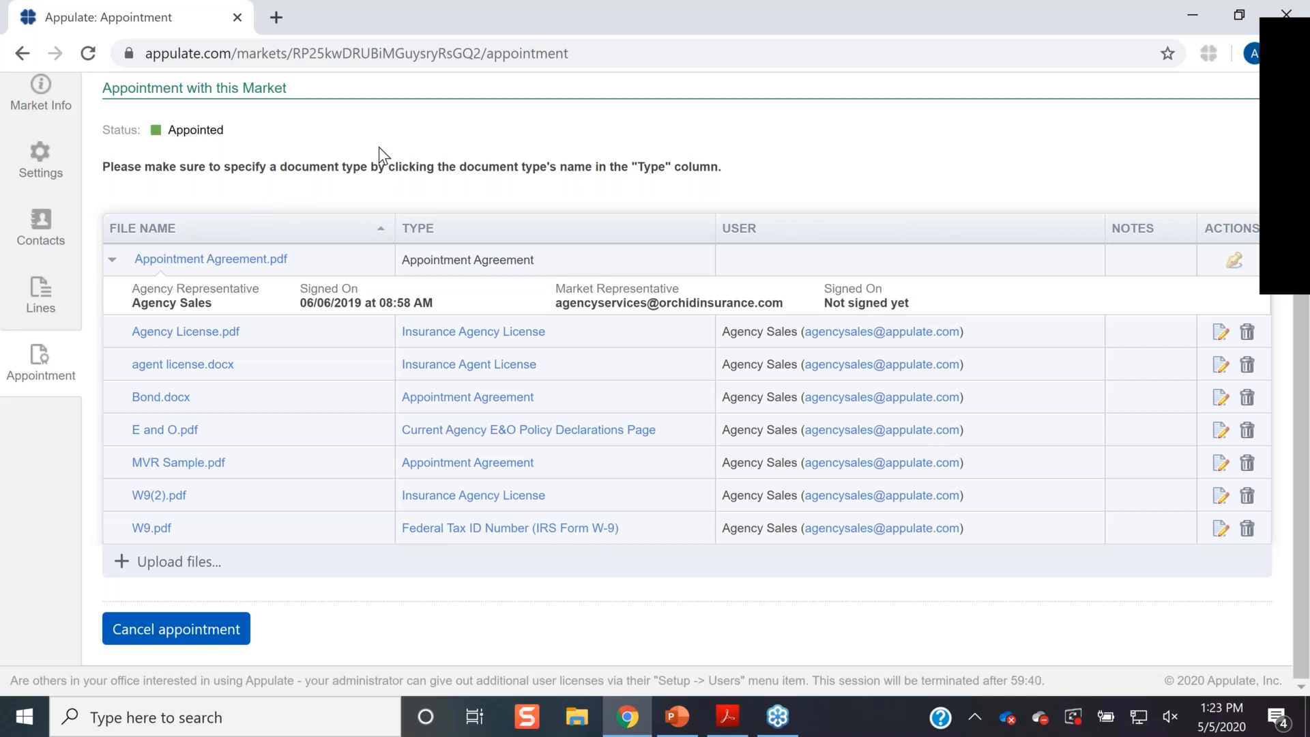
scroll(379, 147, up, 2)
mouse_move(334, 125)
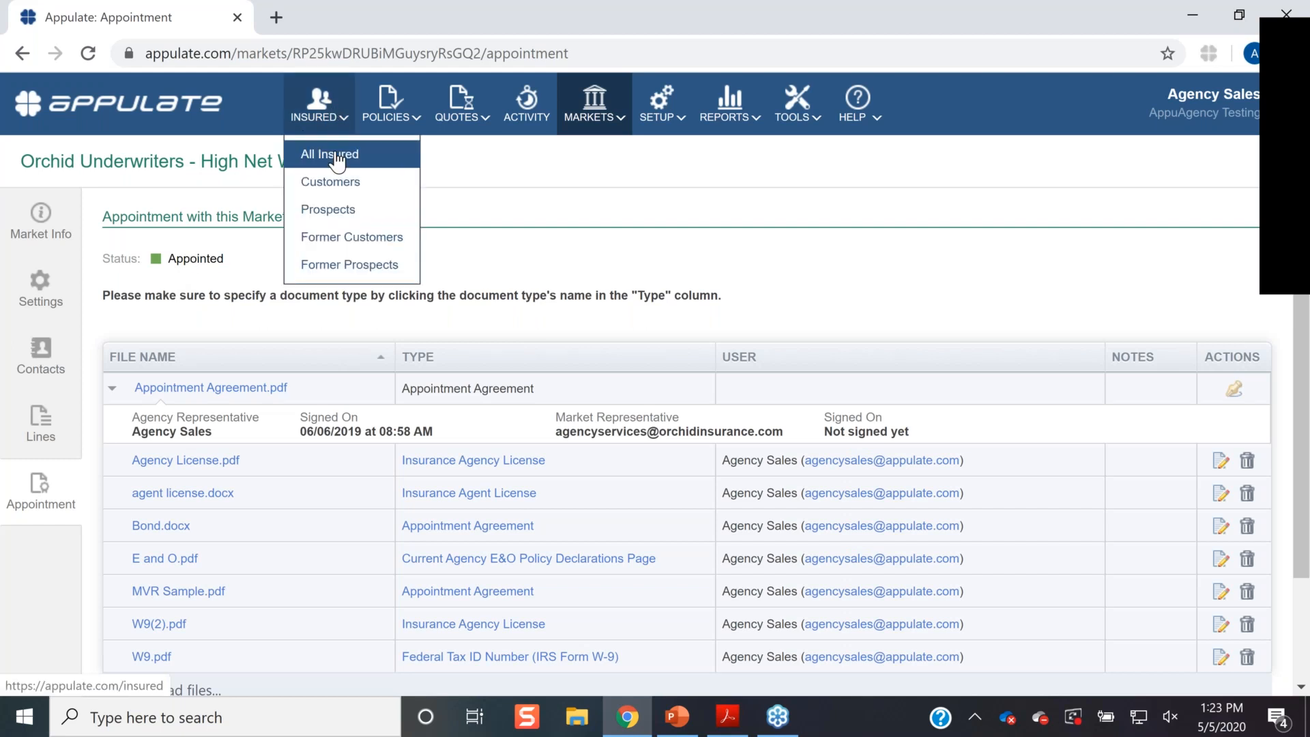
- Search All Insured for the client and open their Homeowners quote request
click(336, 157)
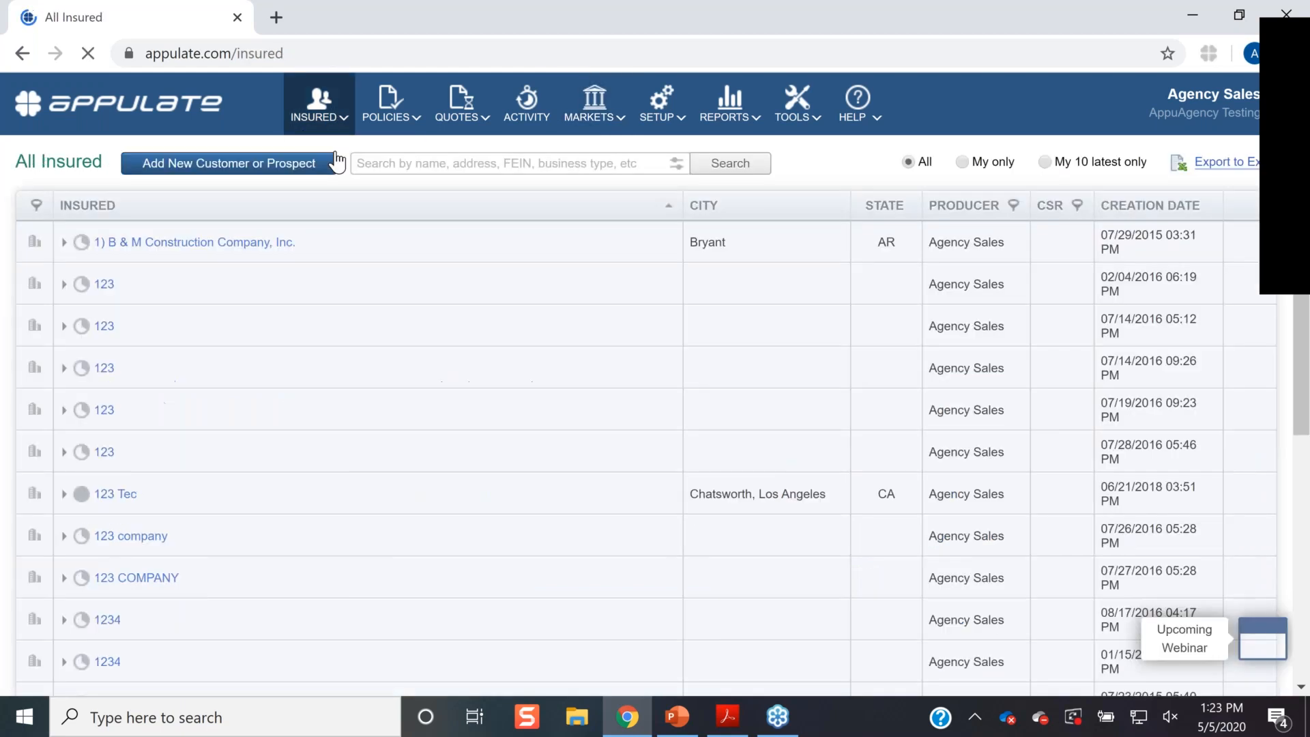
click(418, 166)
text(san)
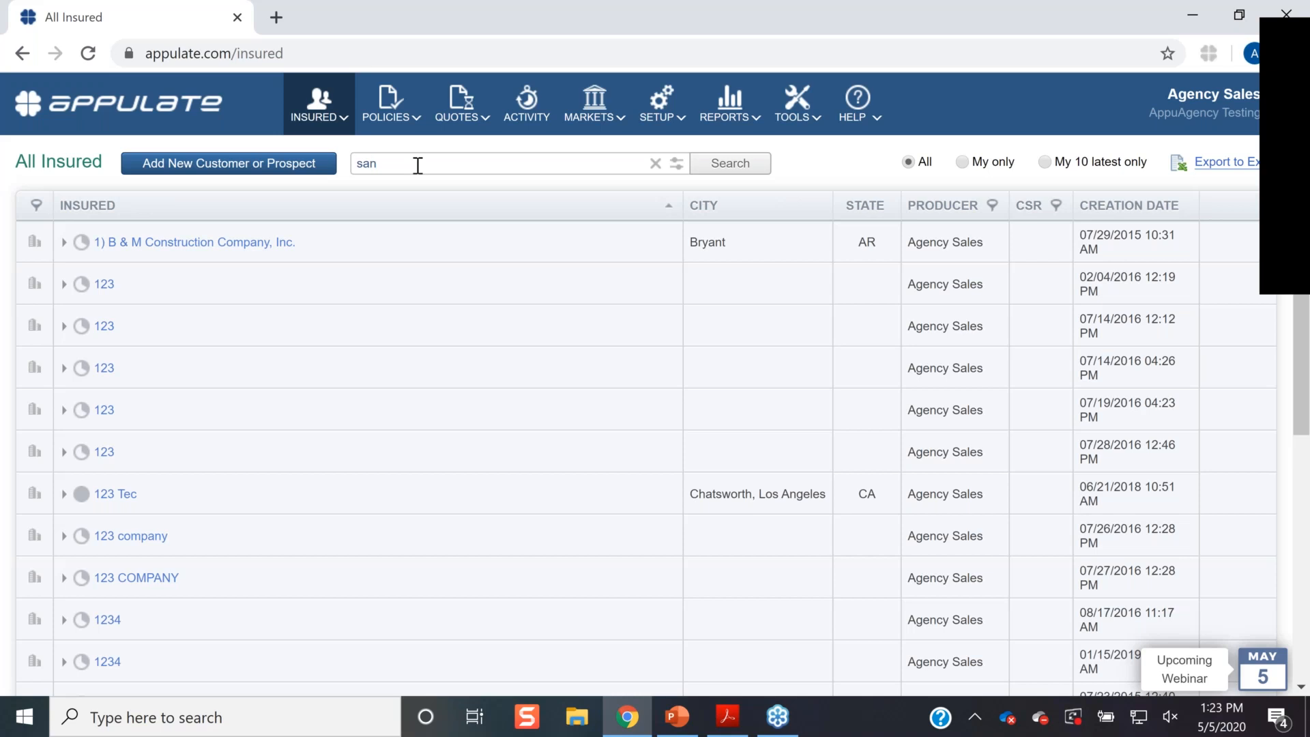
text(dy)
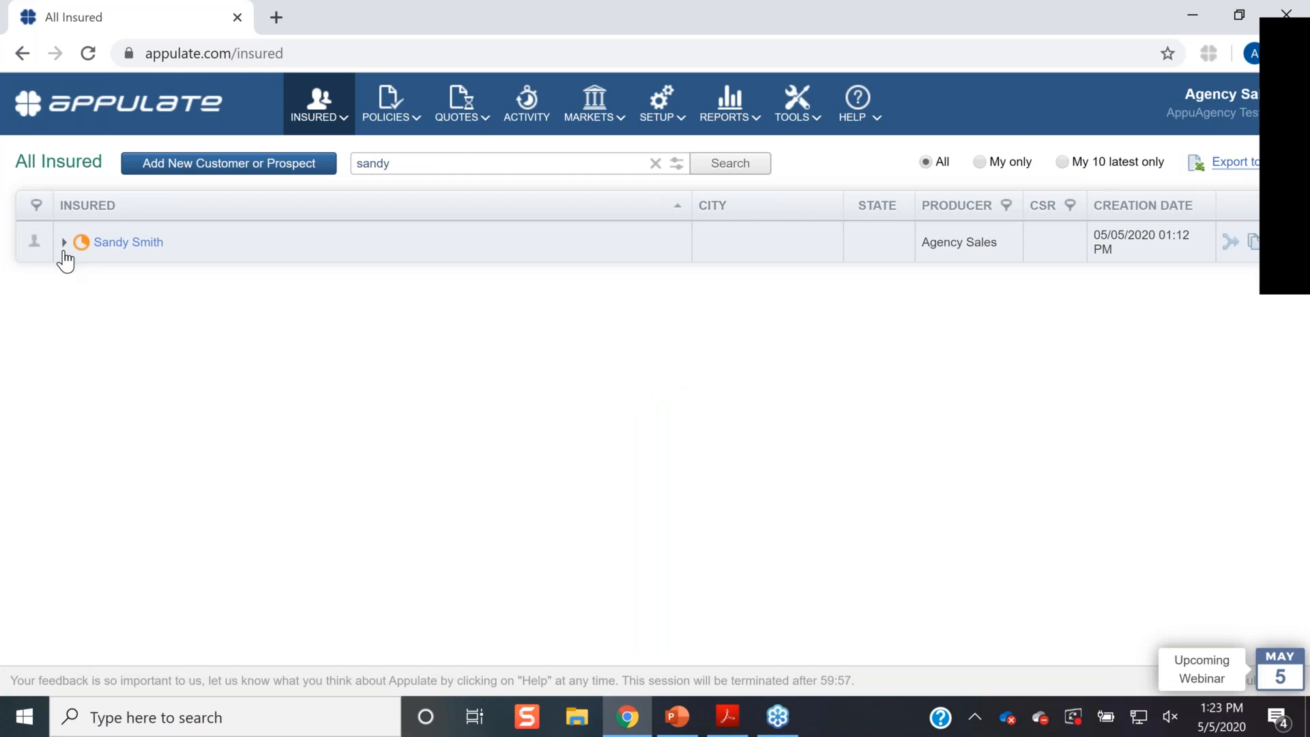
click(63, 244)
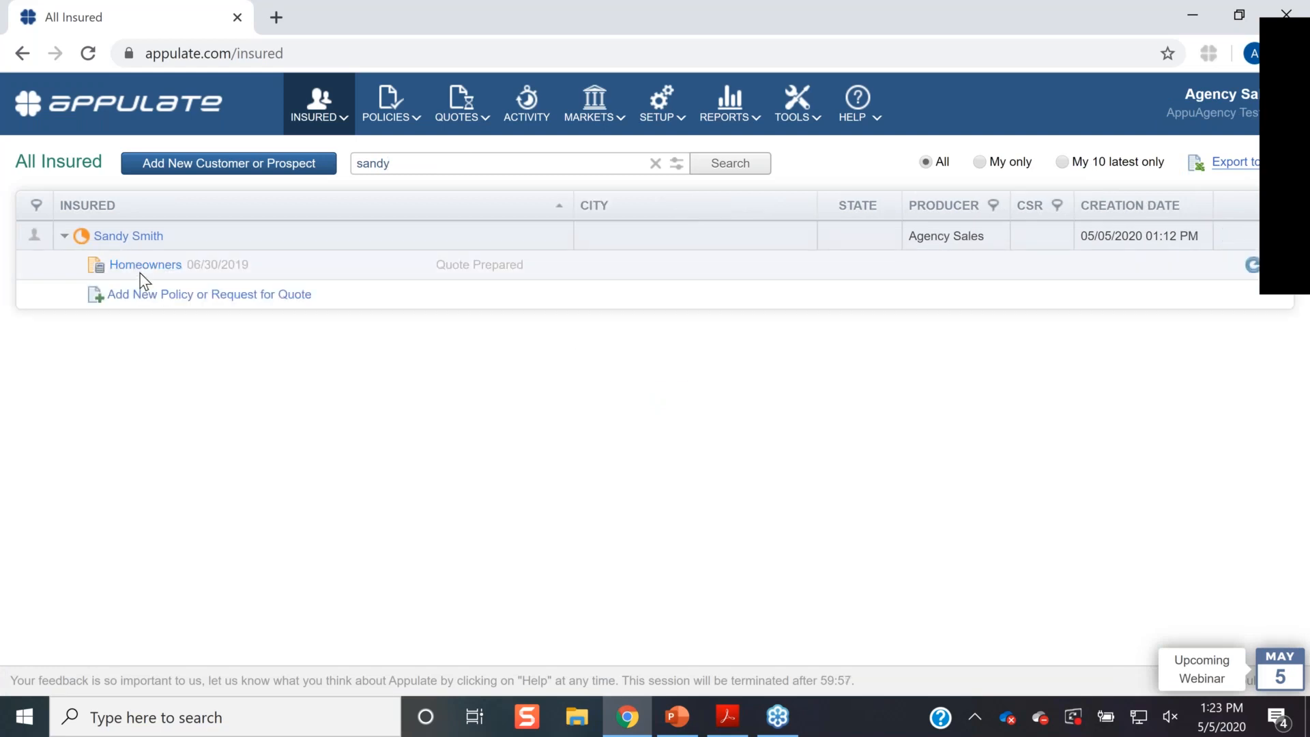
click(141, 268)
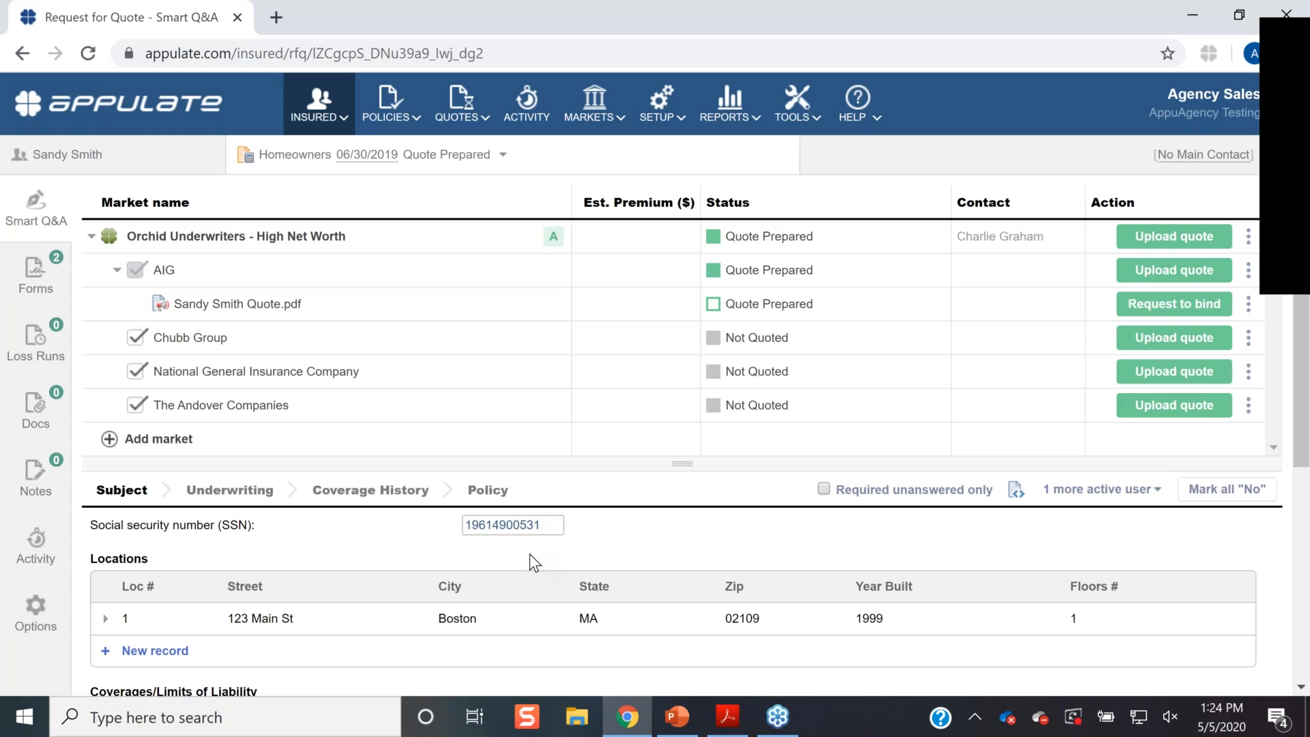
- Send AIG's quote as a bind request, making it Requested to Bind, then return to All Insured
click(1201, 305)
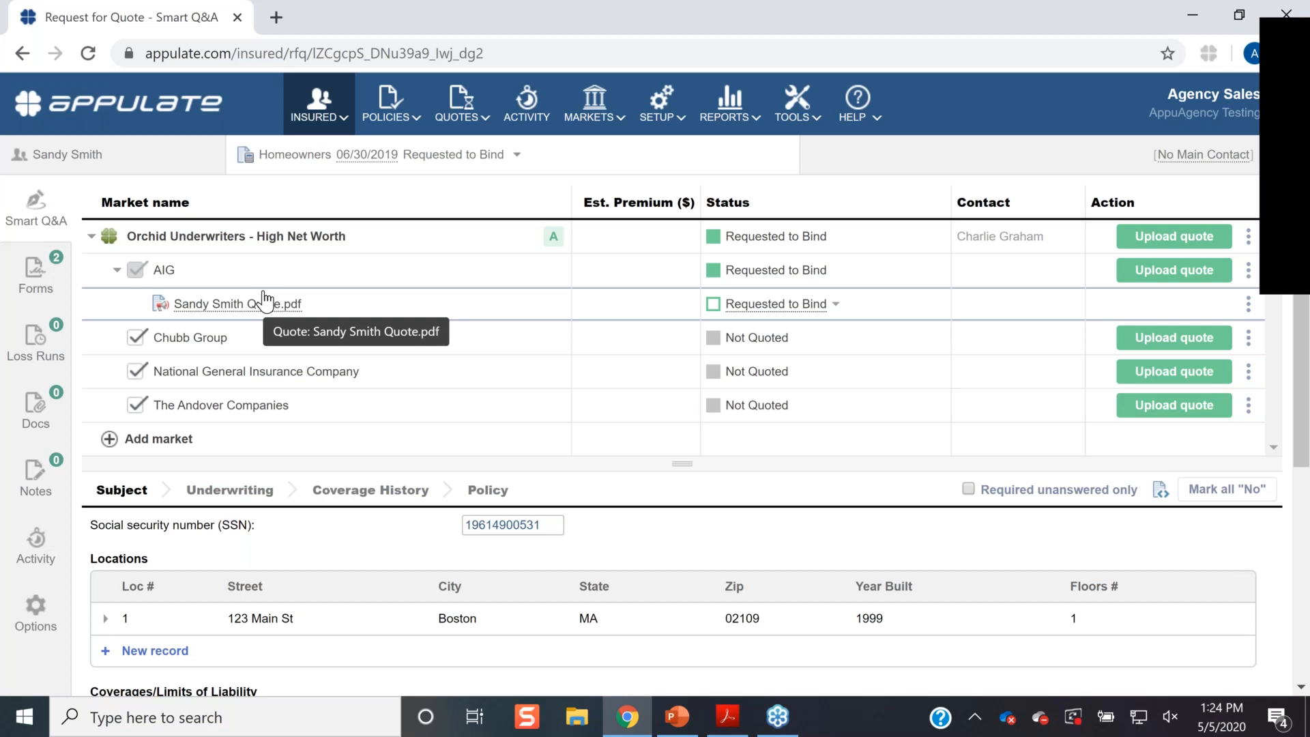
mouse_move(317, 107)
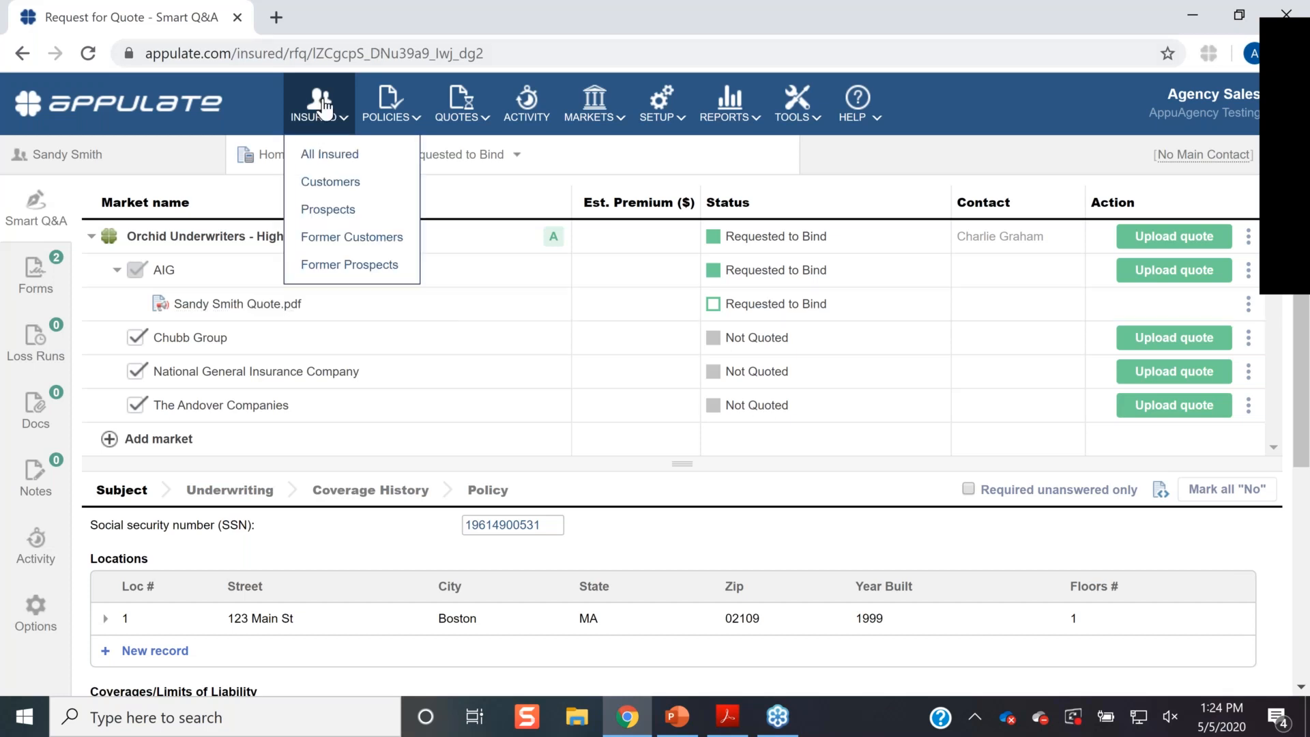
click(332, 156)
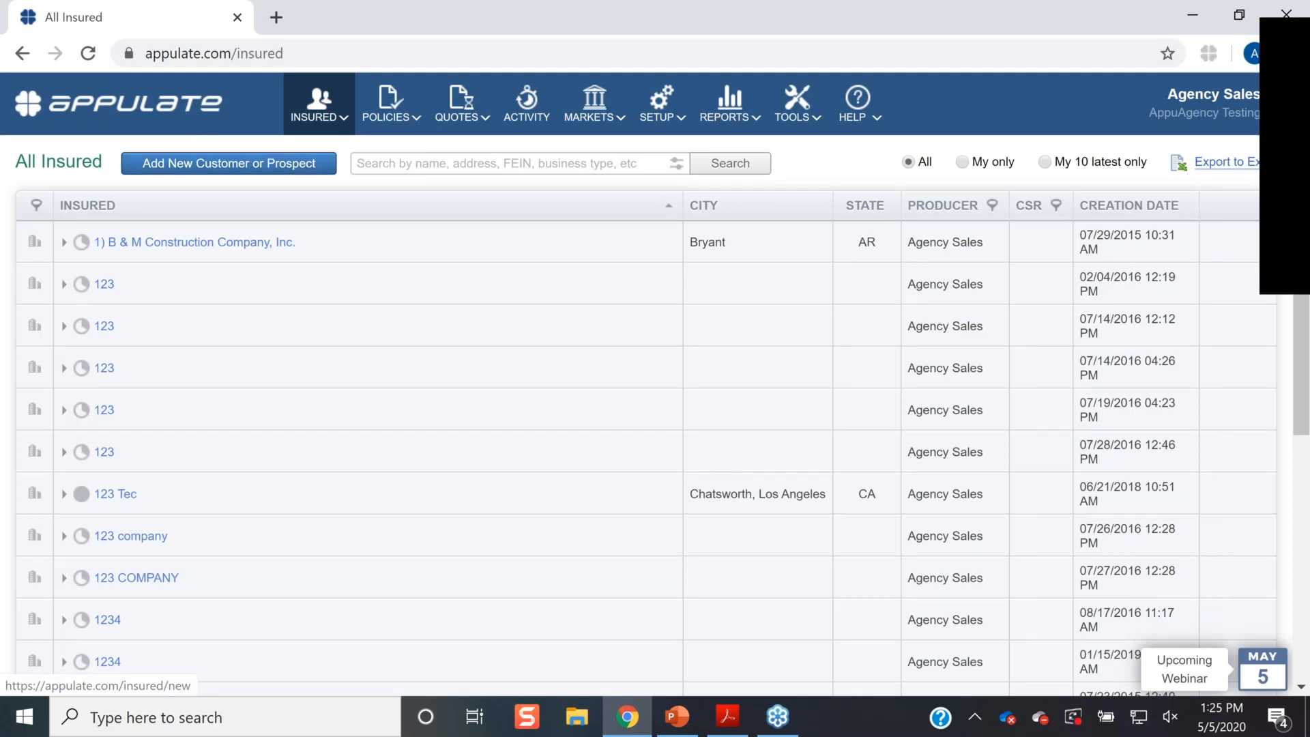
- Add a new customer under the client's name and continue to the quote request
click(229, 163)
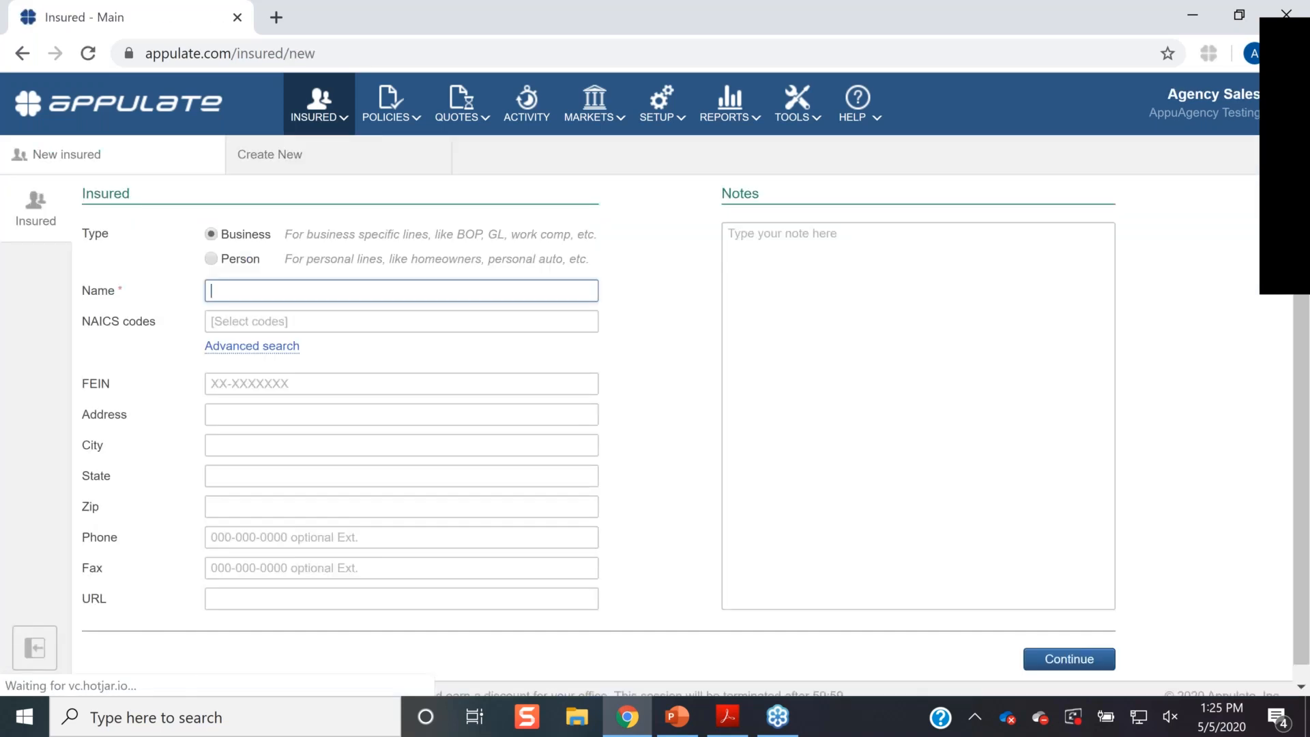
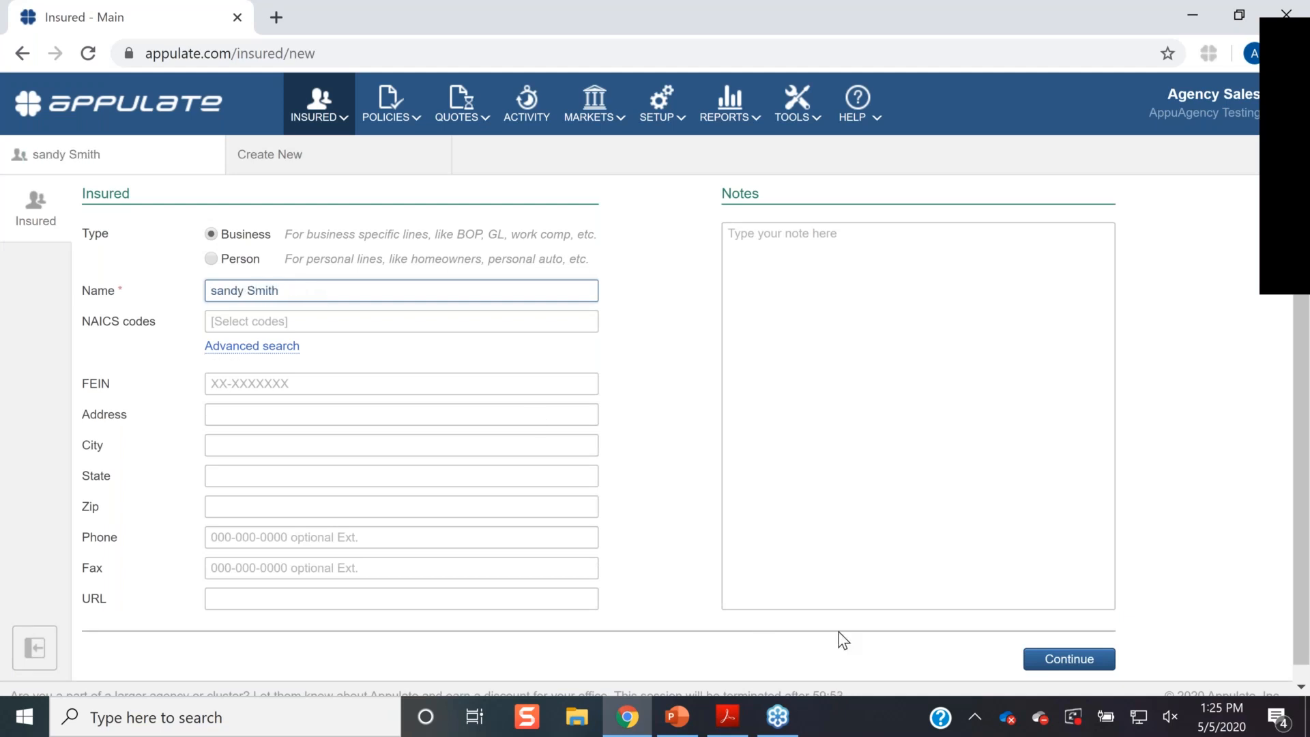
click(1039, 660)
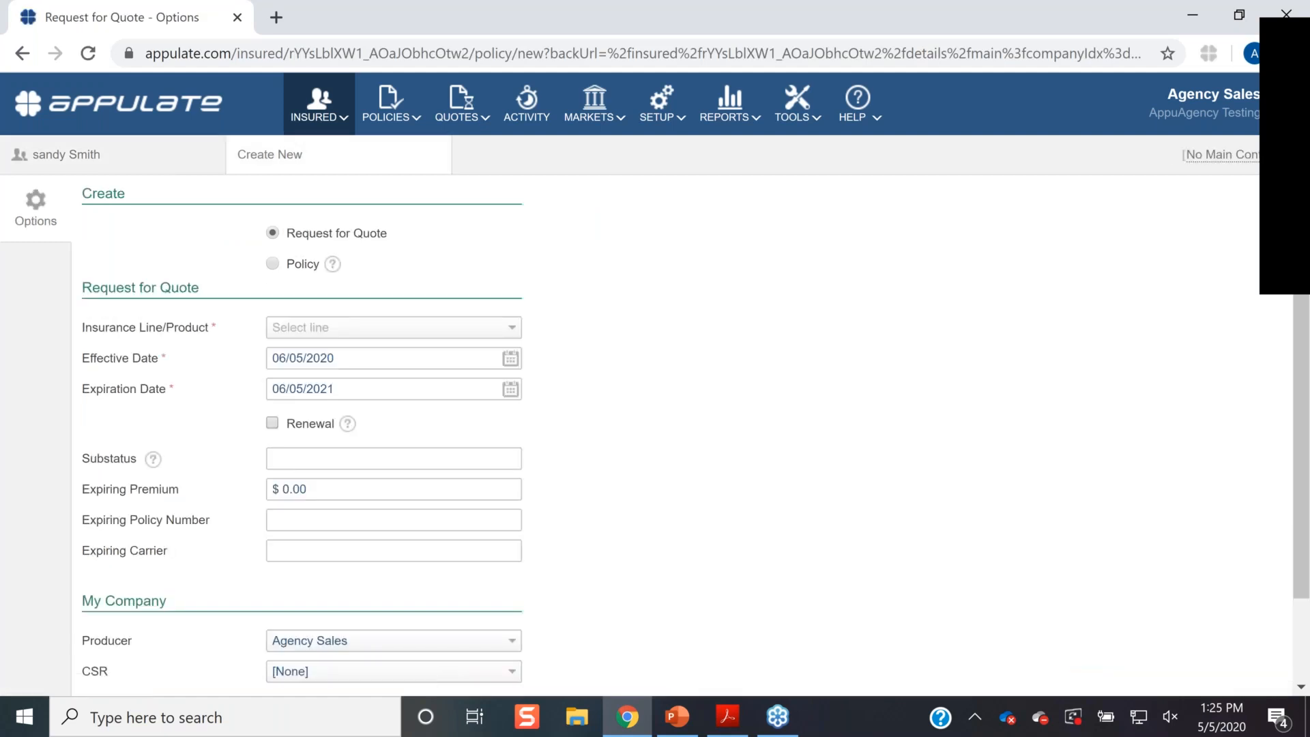
- Search insurance lines for 'home' and 'hom', find no match, and return to All Insured
click(393, 327)
text(ho)
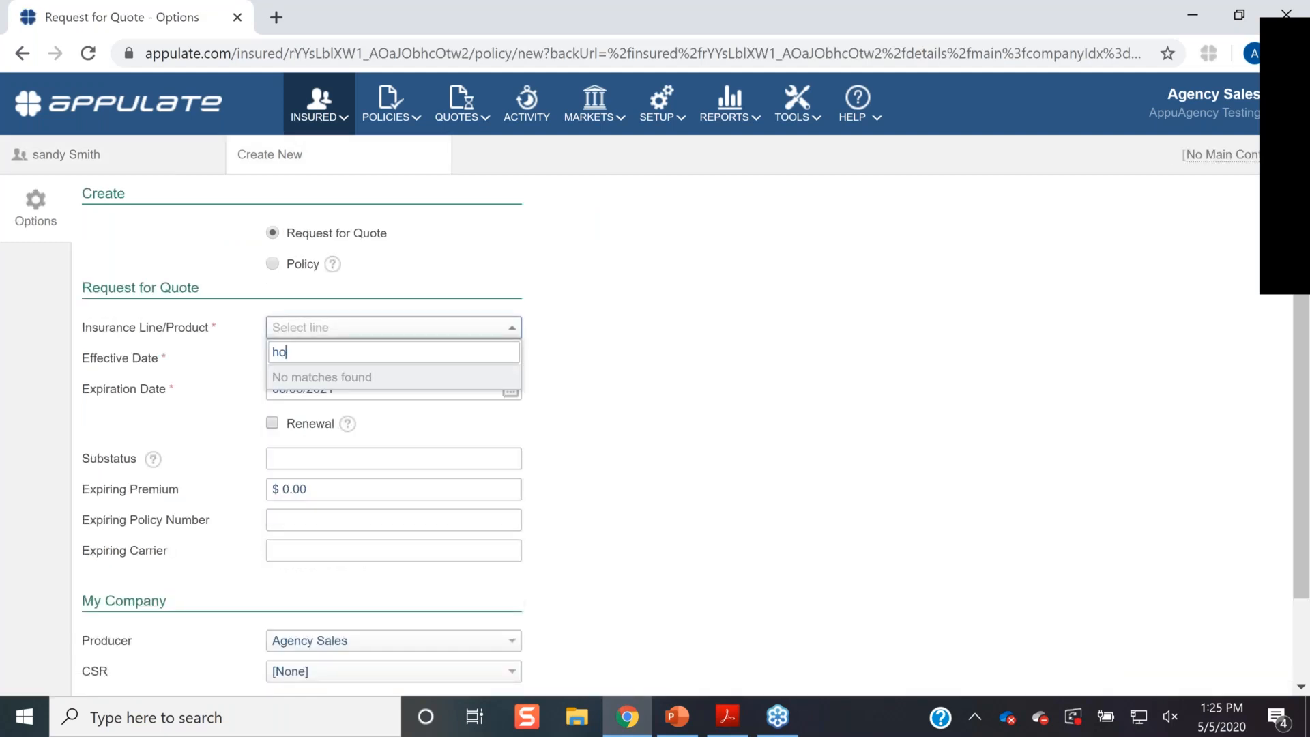
text(me)
click(453, 278)
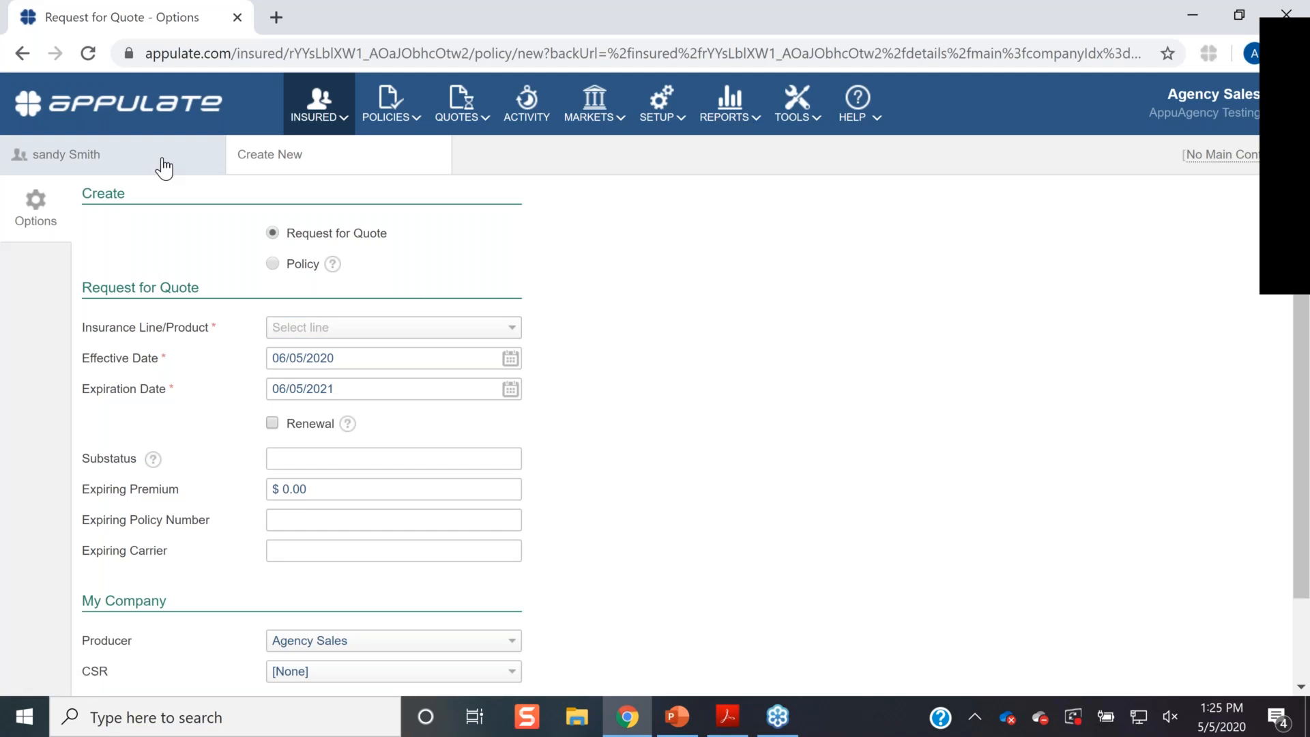
click(389, 328)
text(hom)
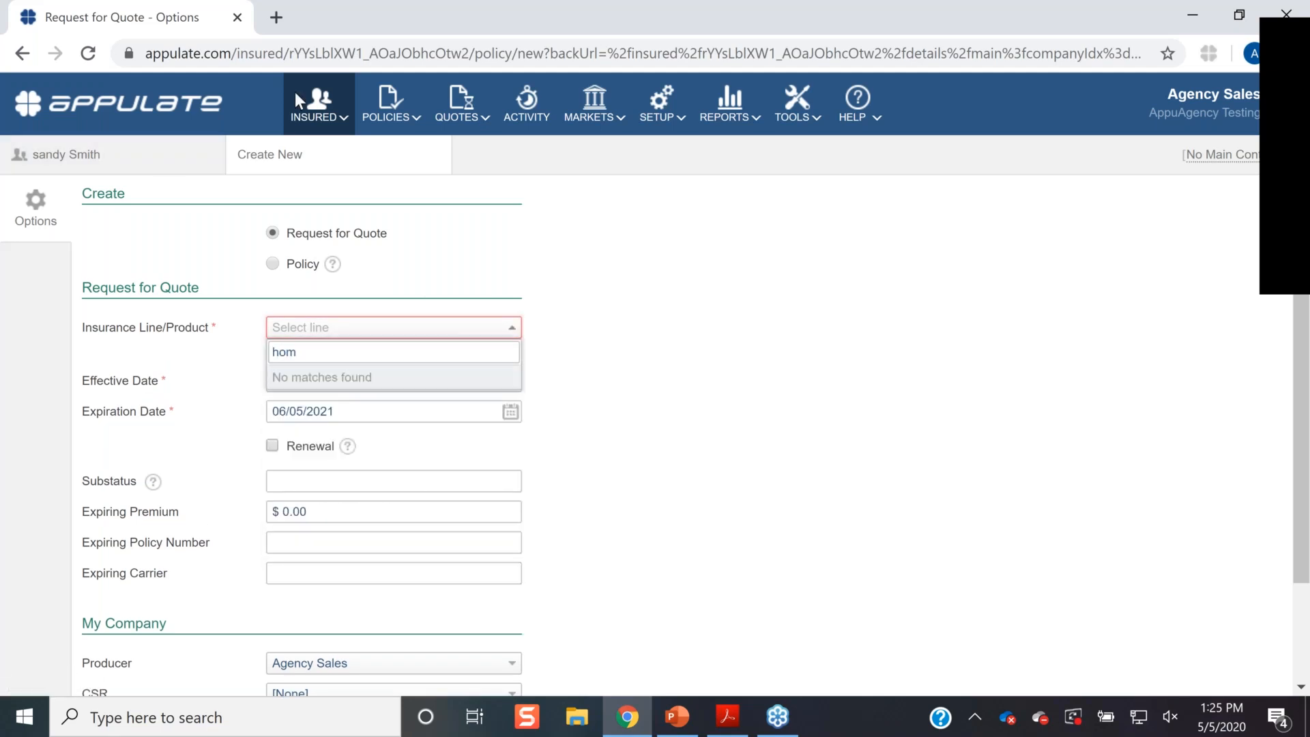
key(Escape)
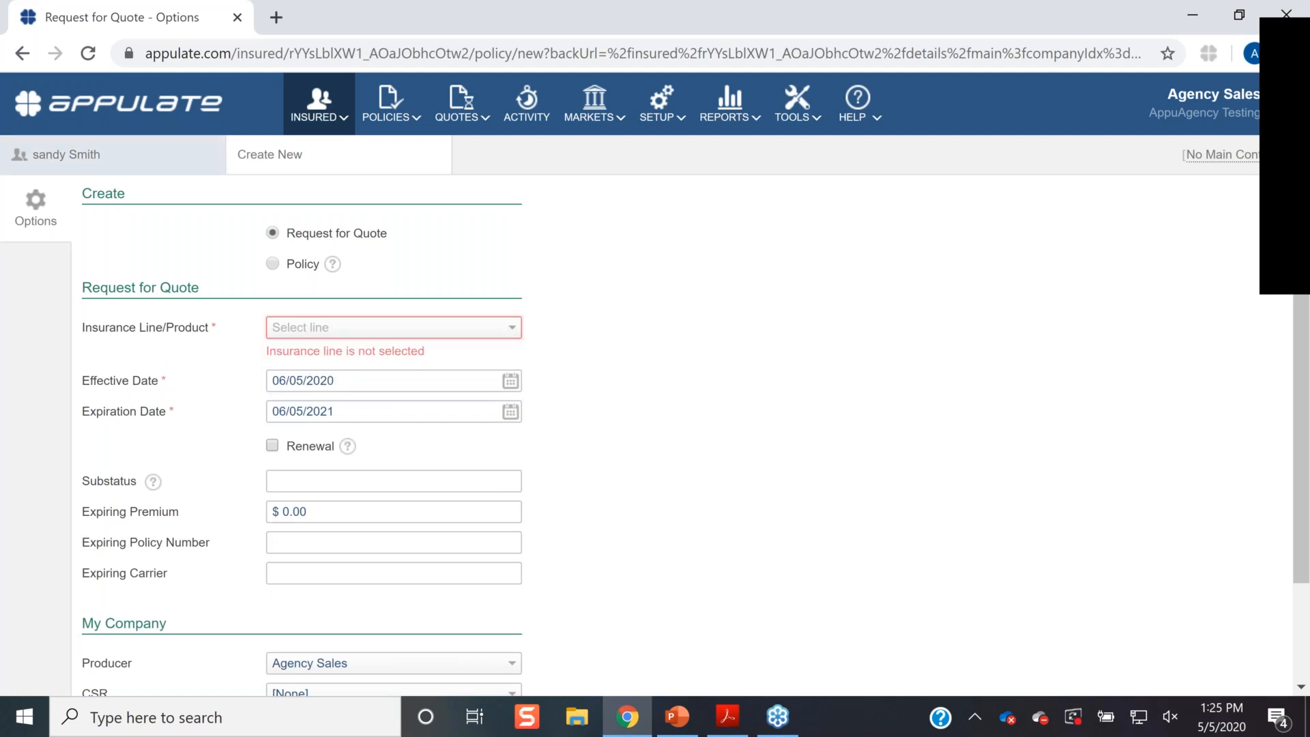
click(307, 128)
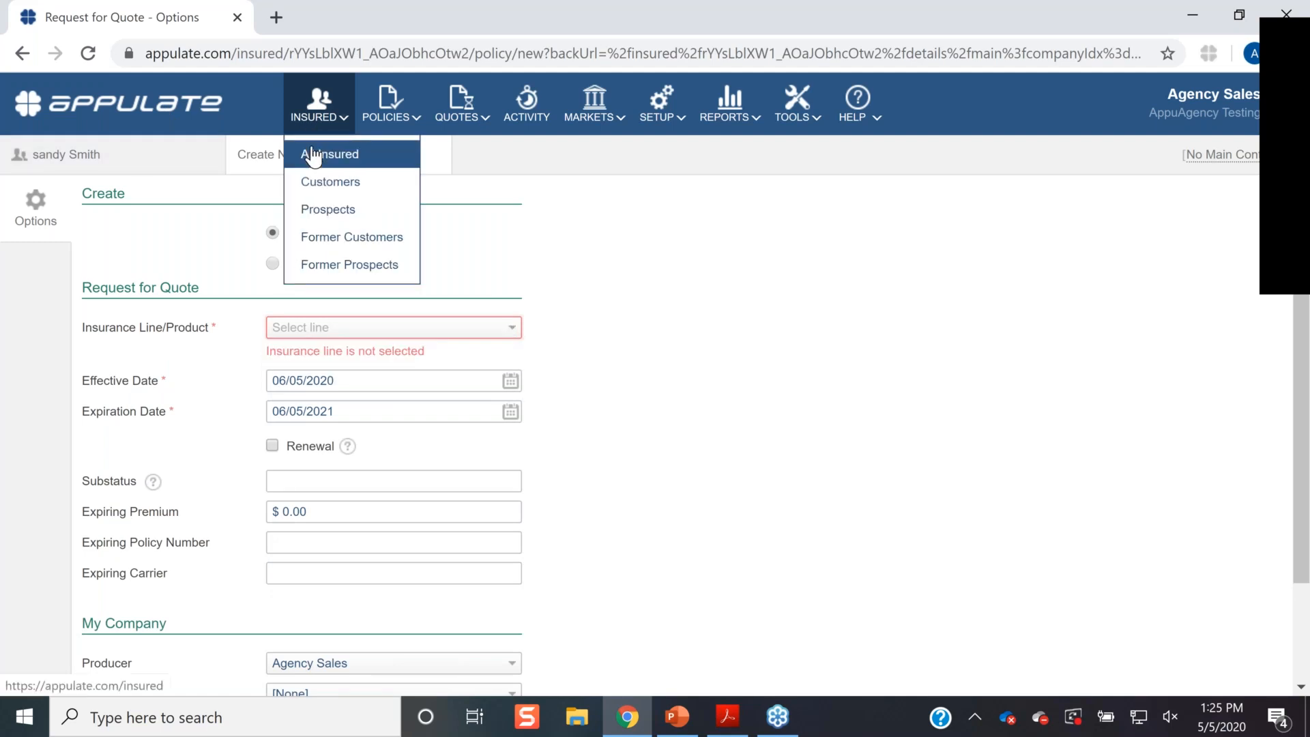
click(312, 154)
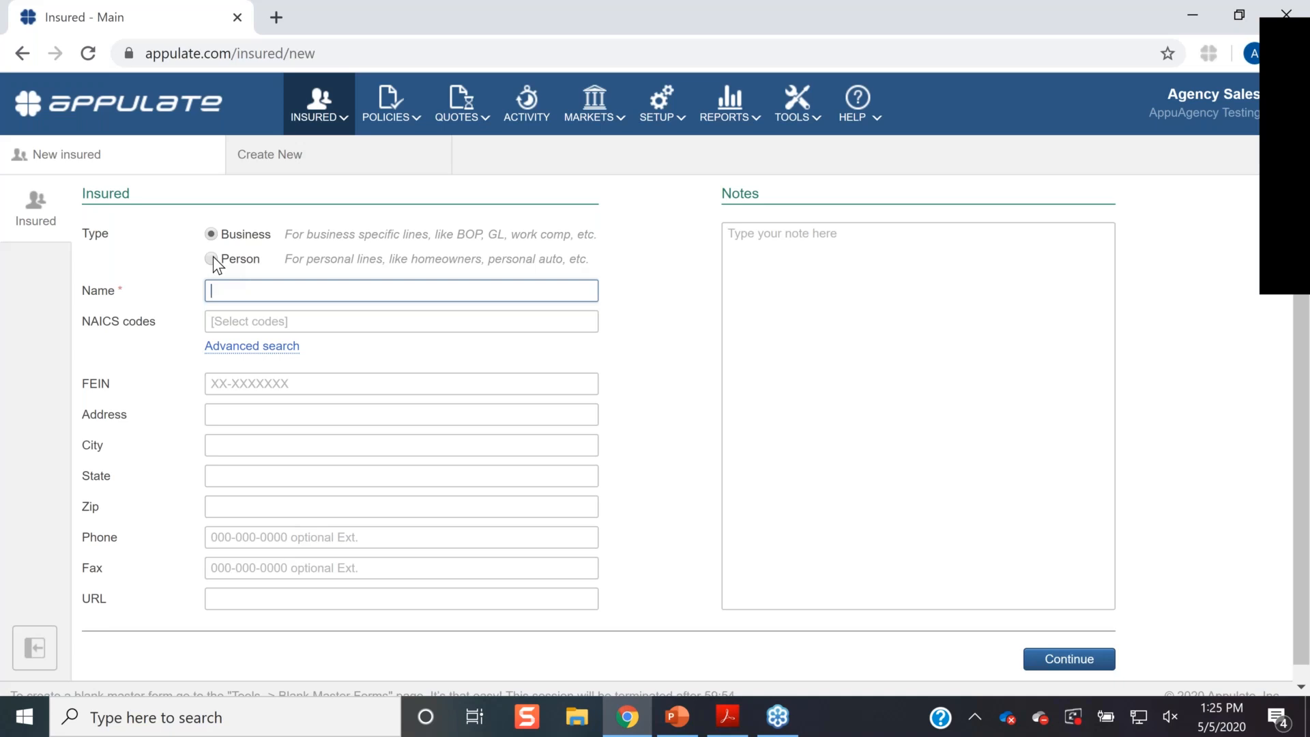
- Create a new Person insured with the client's name
click(212, 259)
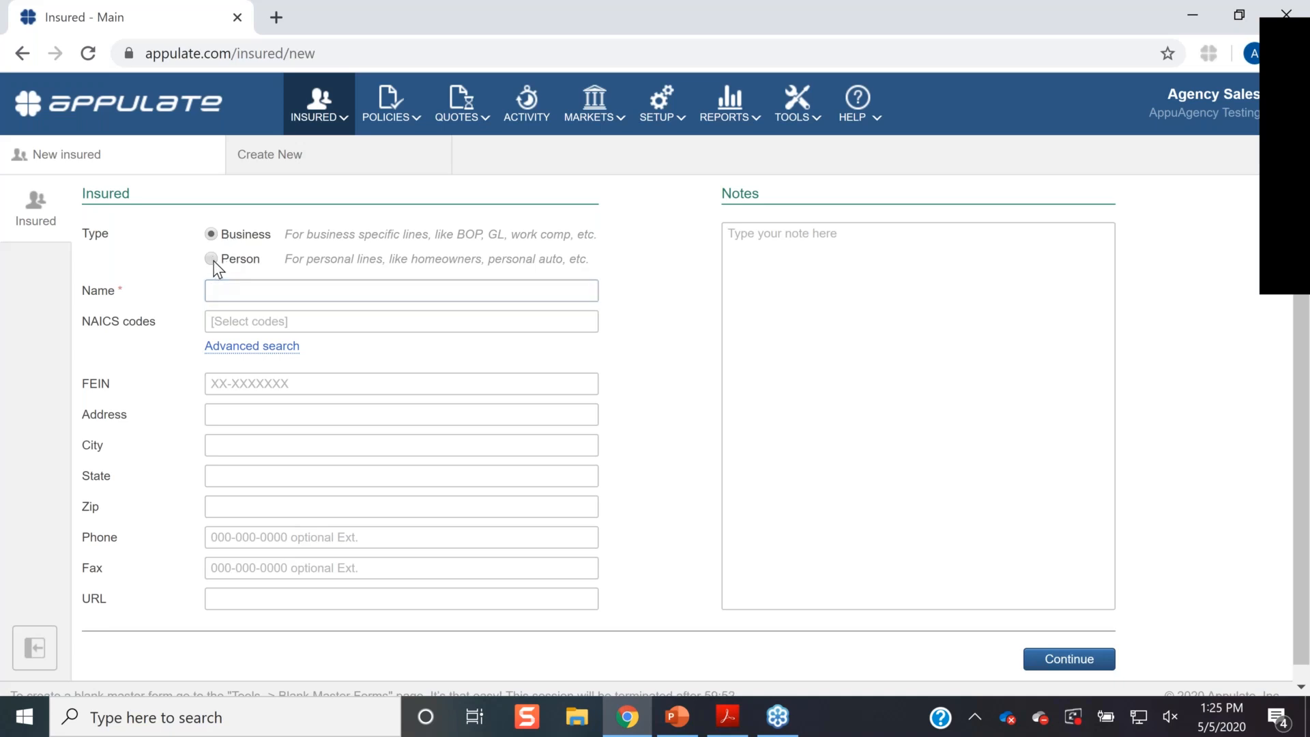
click(239, 292)
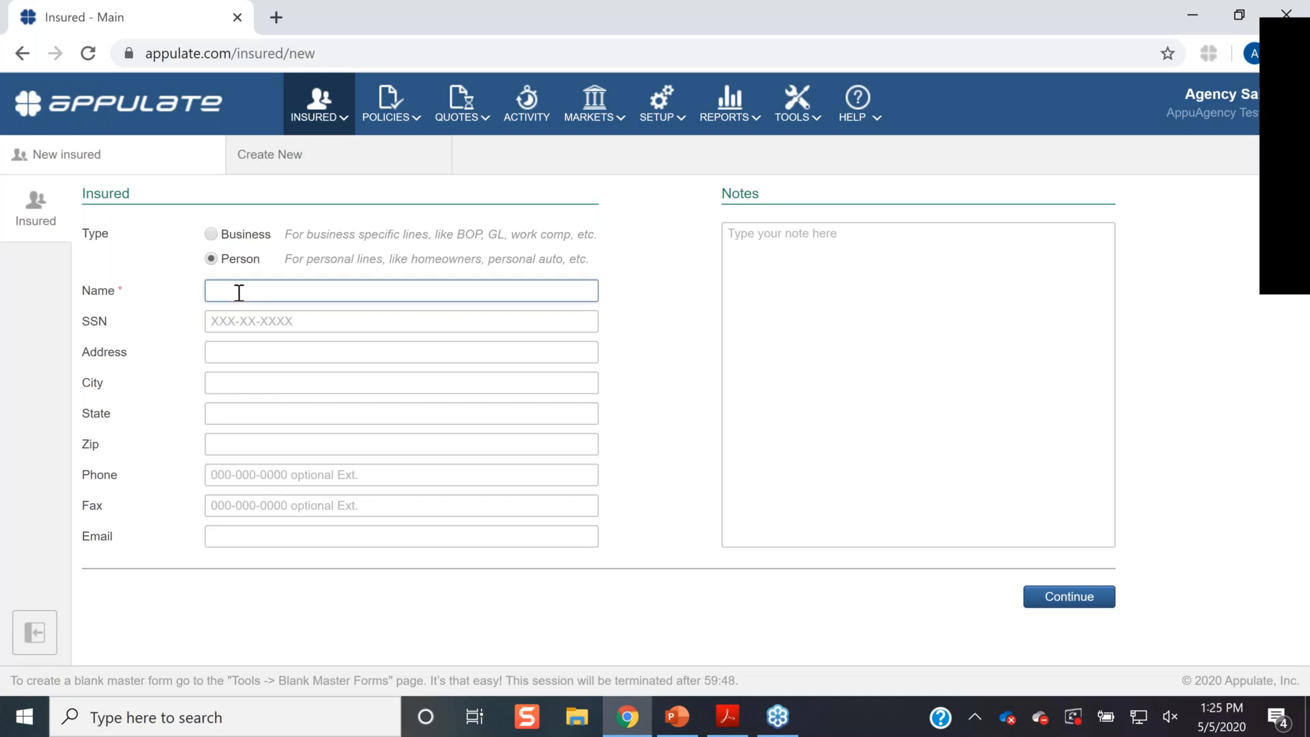
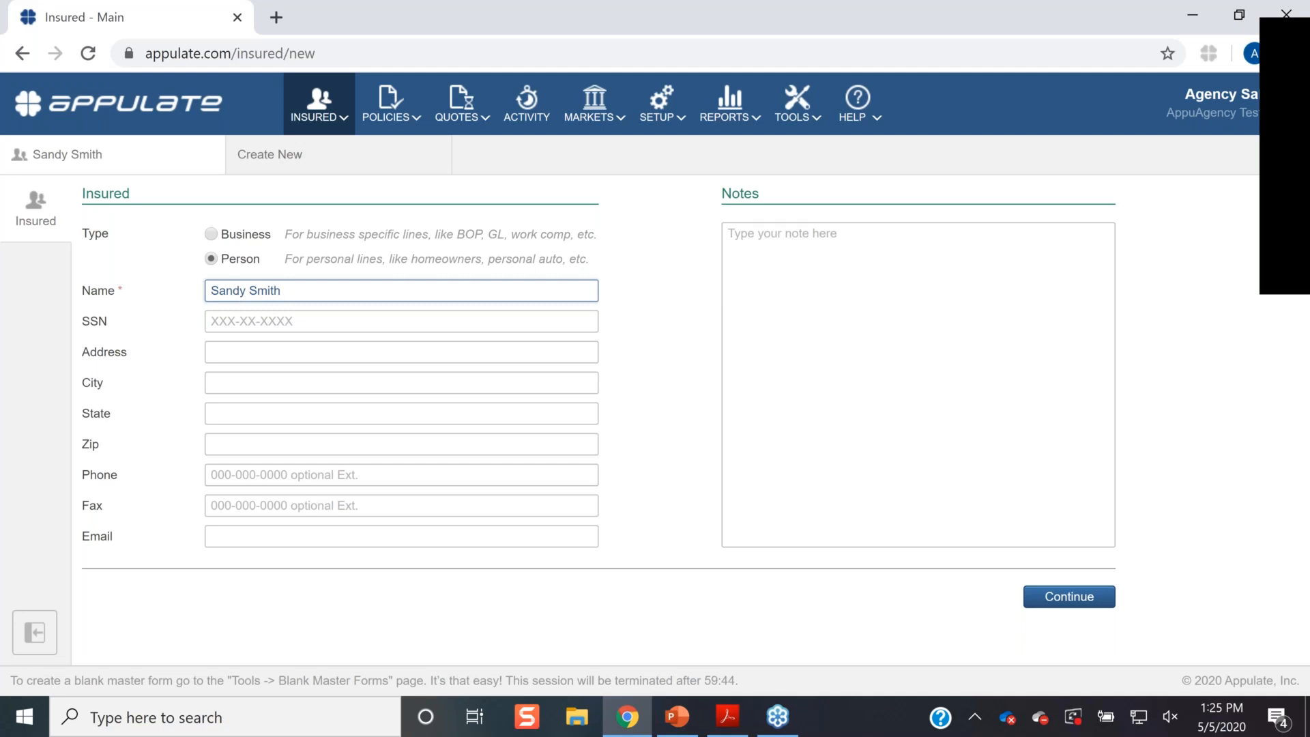
click(1079, 597)
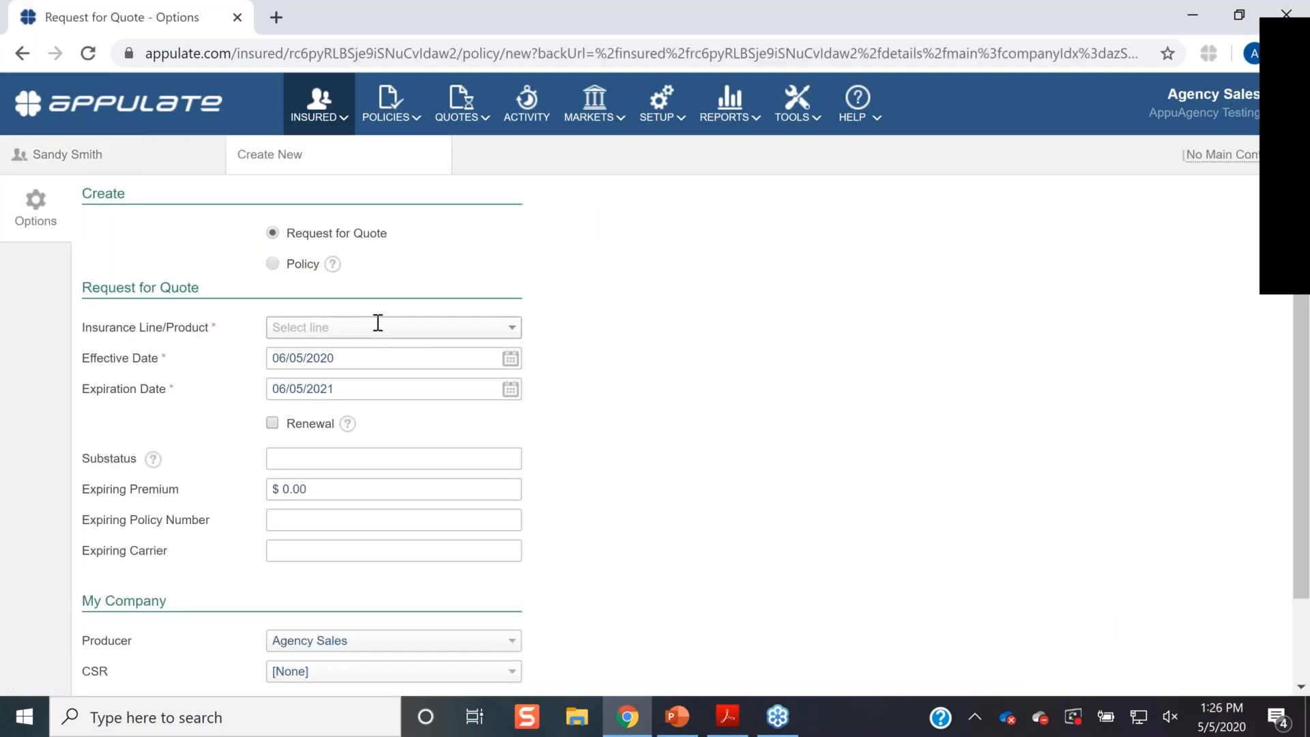
- Choose Homeowners as the insurance line and continue to the quote questionnaire
click(378, 324)
text(home)
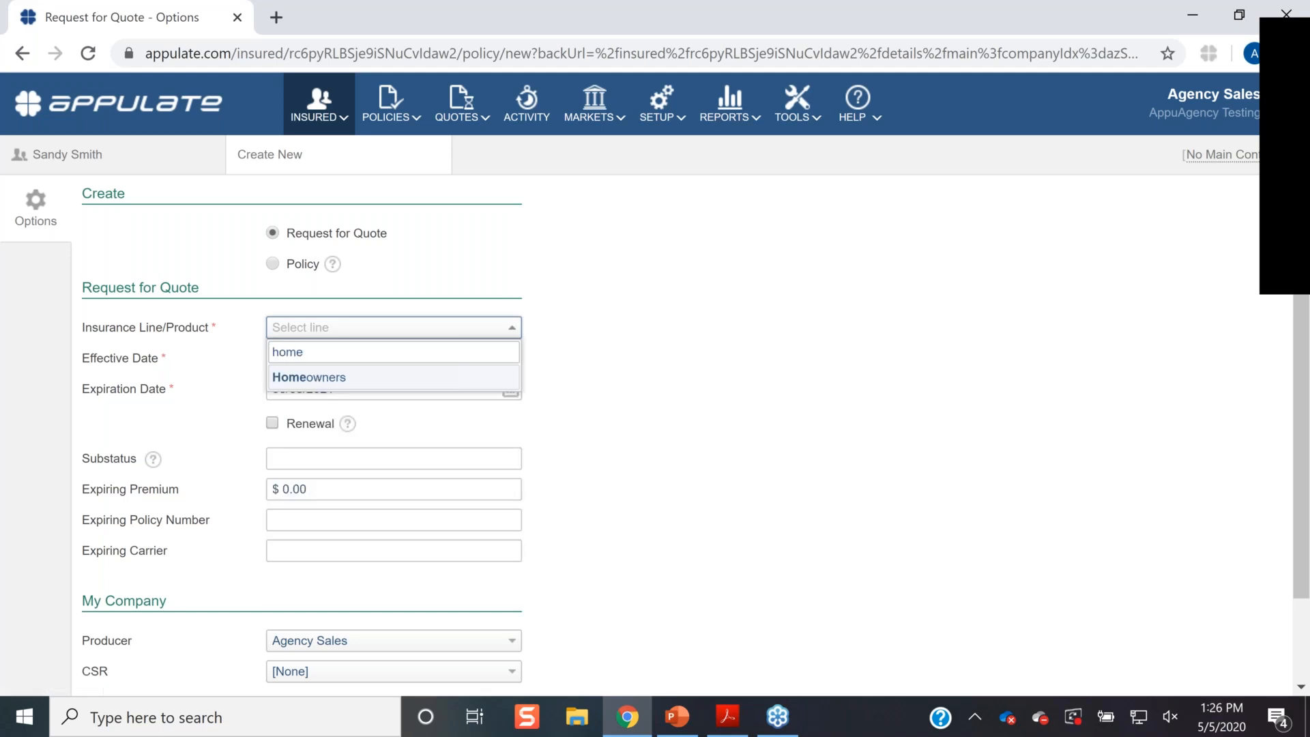
click(339, 378)
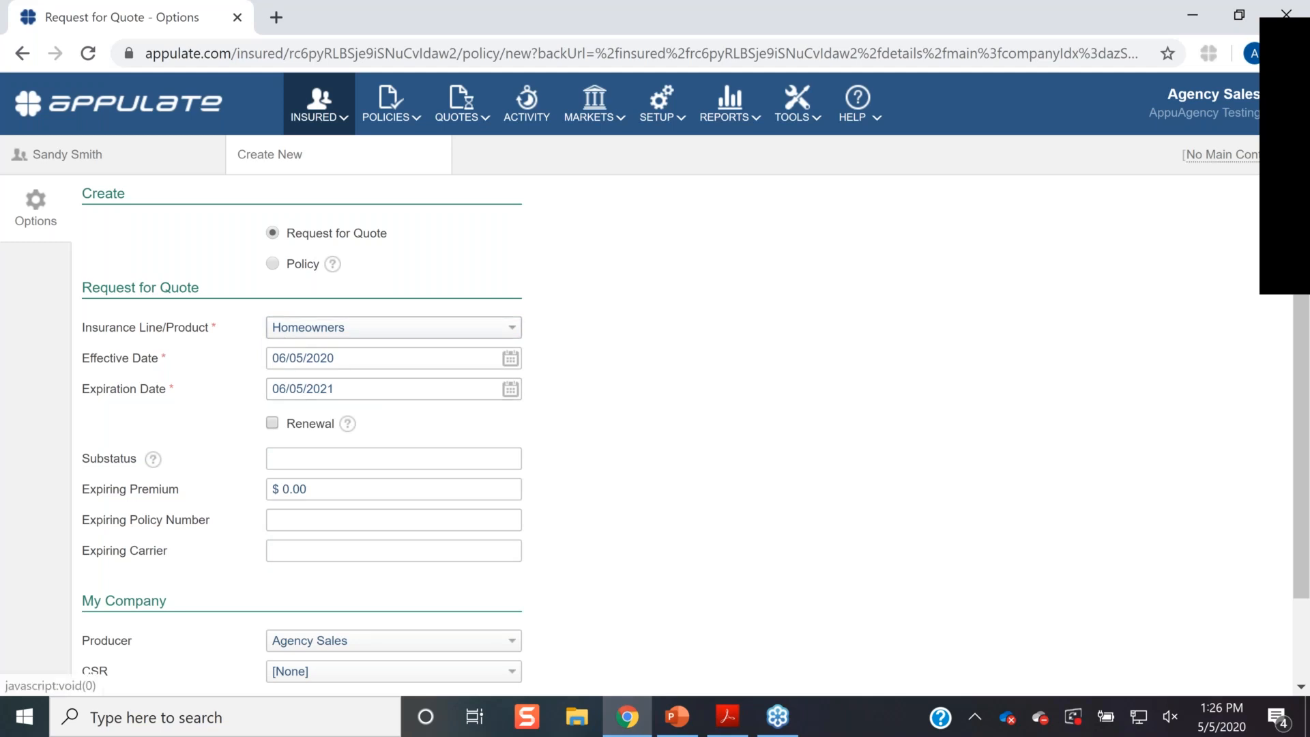
scroll(641, 432, down, 2)
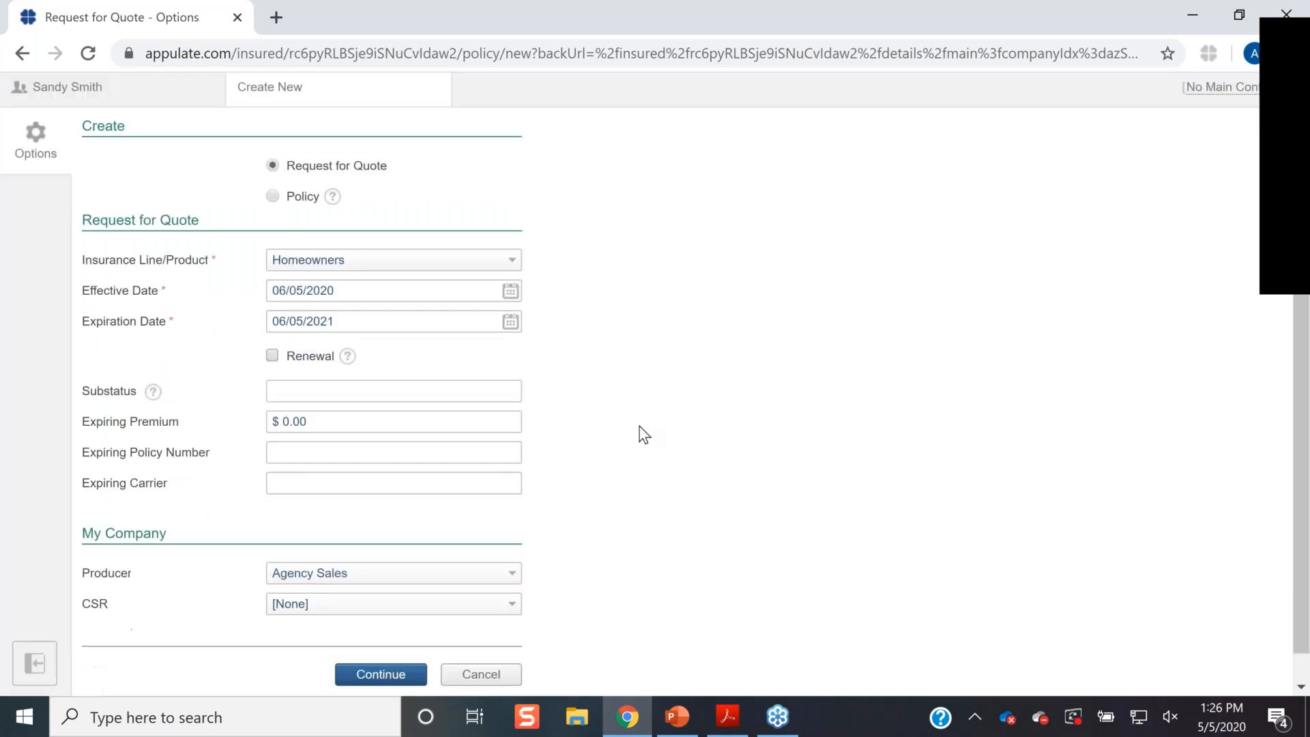
click(377, 641)
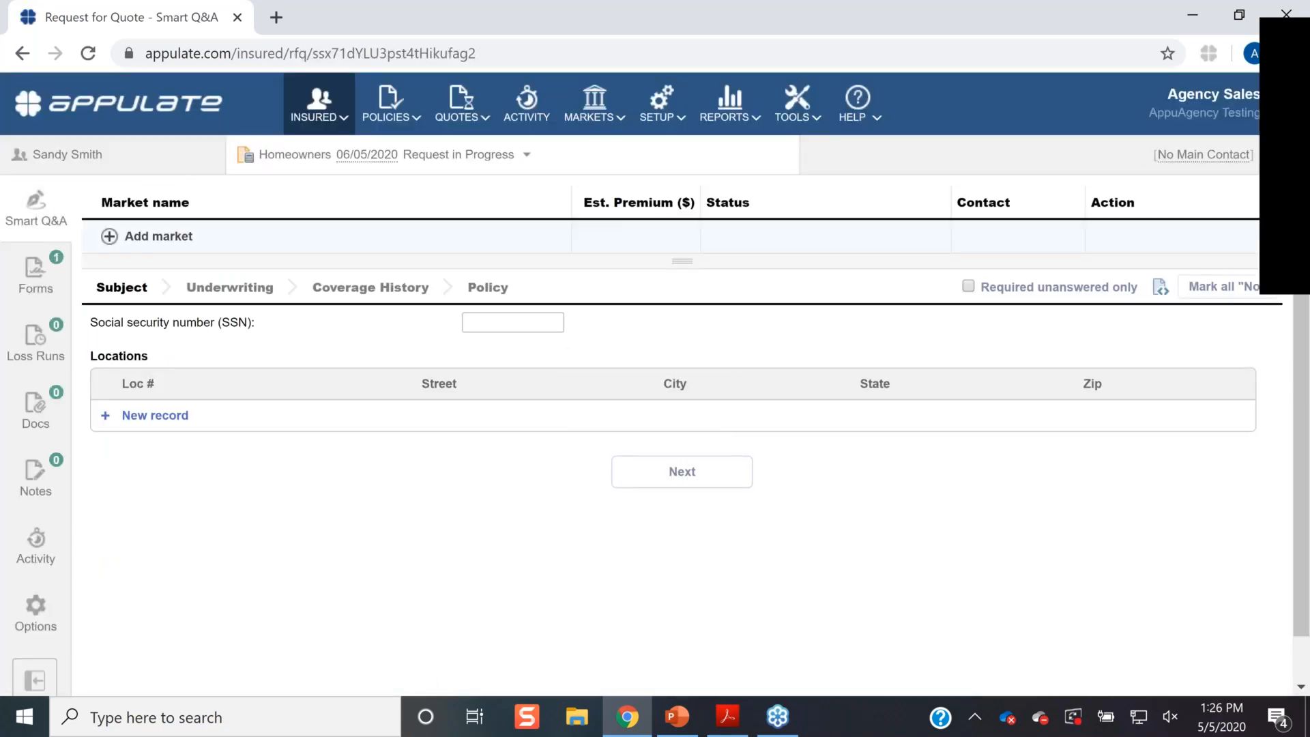
- Add the Orchid Underwriters - High Net Worth market, with its four carriers checked, to the request
click(118, 237)
click(145, 298)
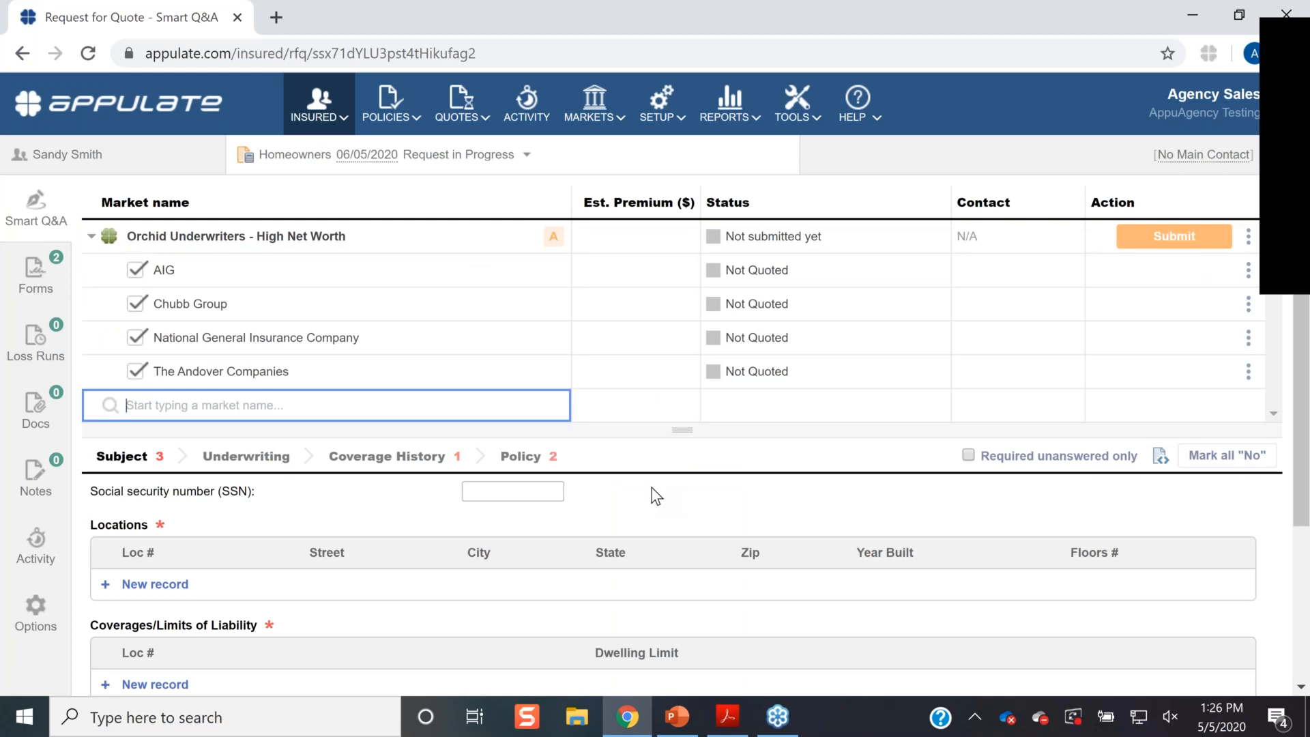
scroll(649, 494, down, 1)
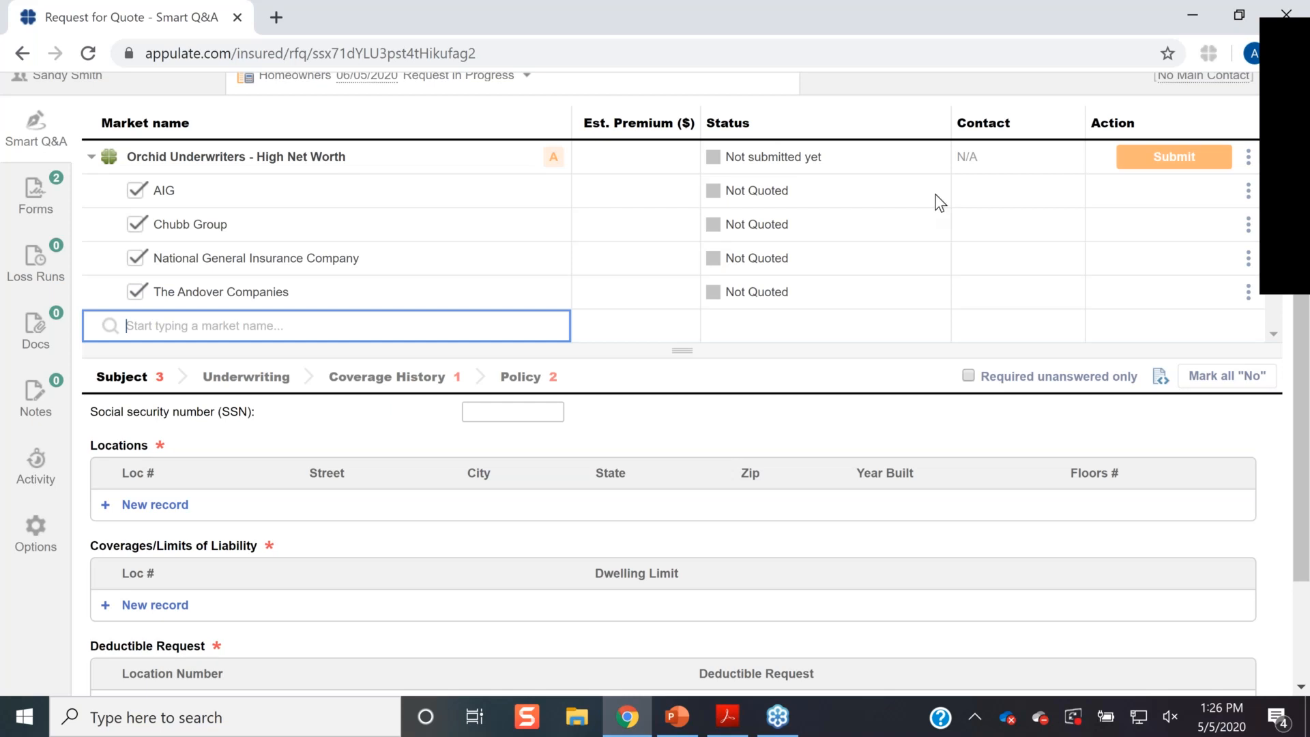
scroll(936, 196, up, 1)
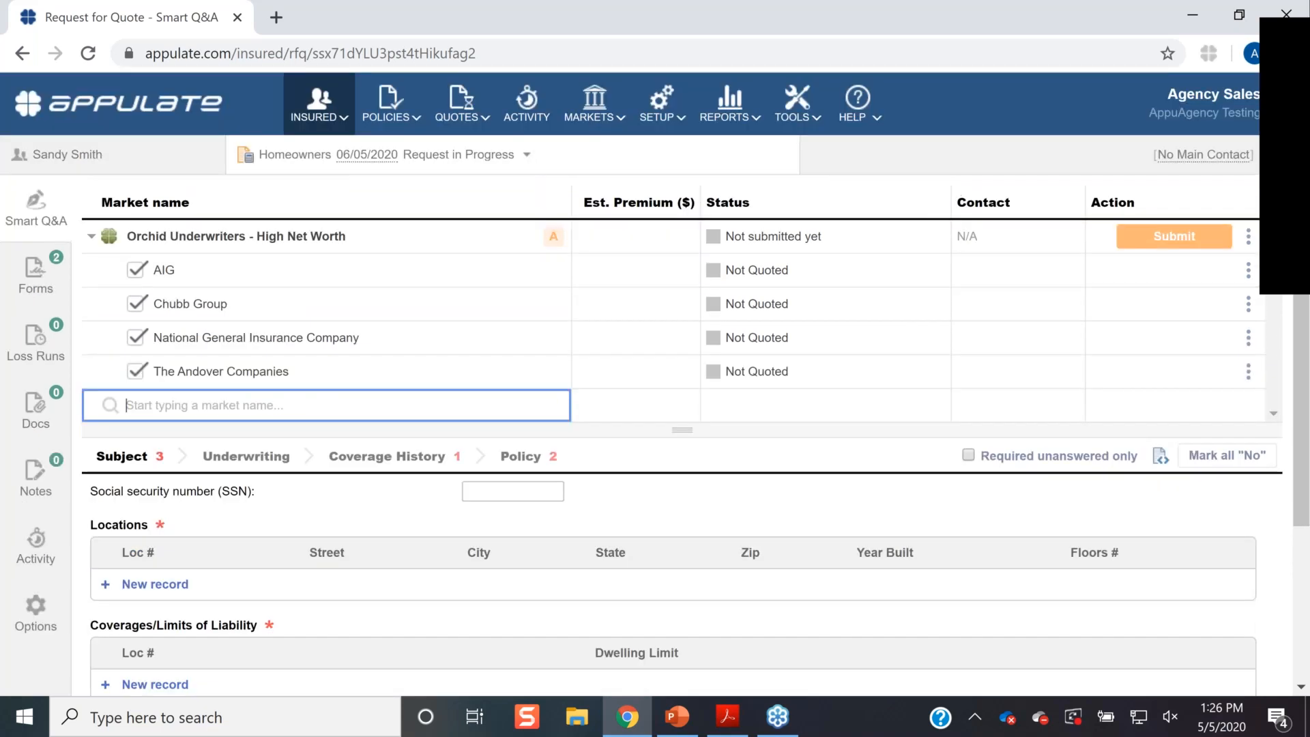
click(1303, 42)
drag(1273, 186, 1273, 473)
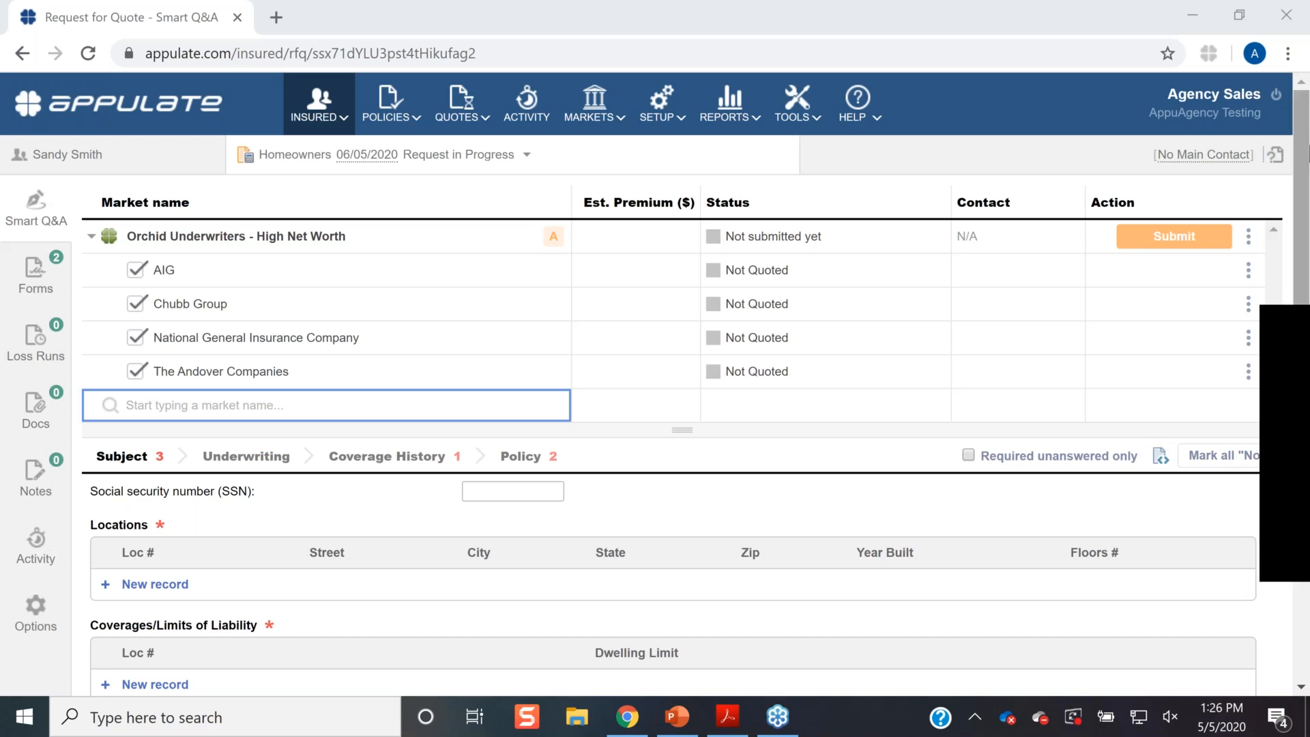
- Log out of Appulate and sign back in, landing on the All Insured customer list
click(1276, 98)
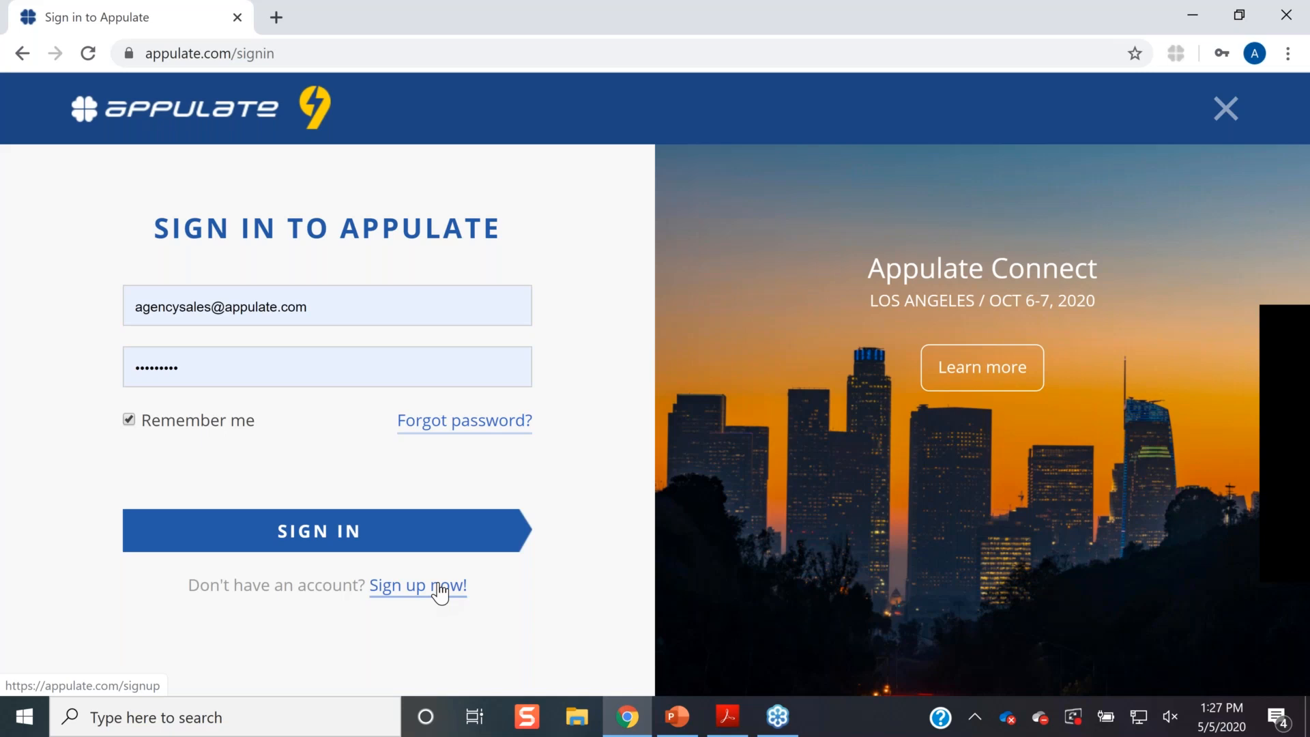
click(293, 525)
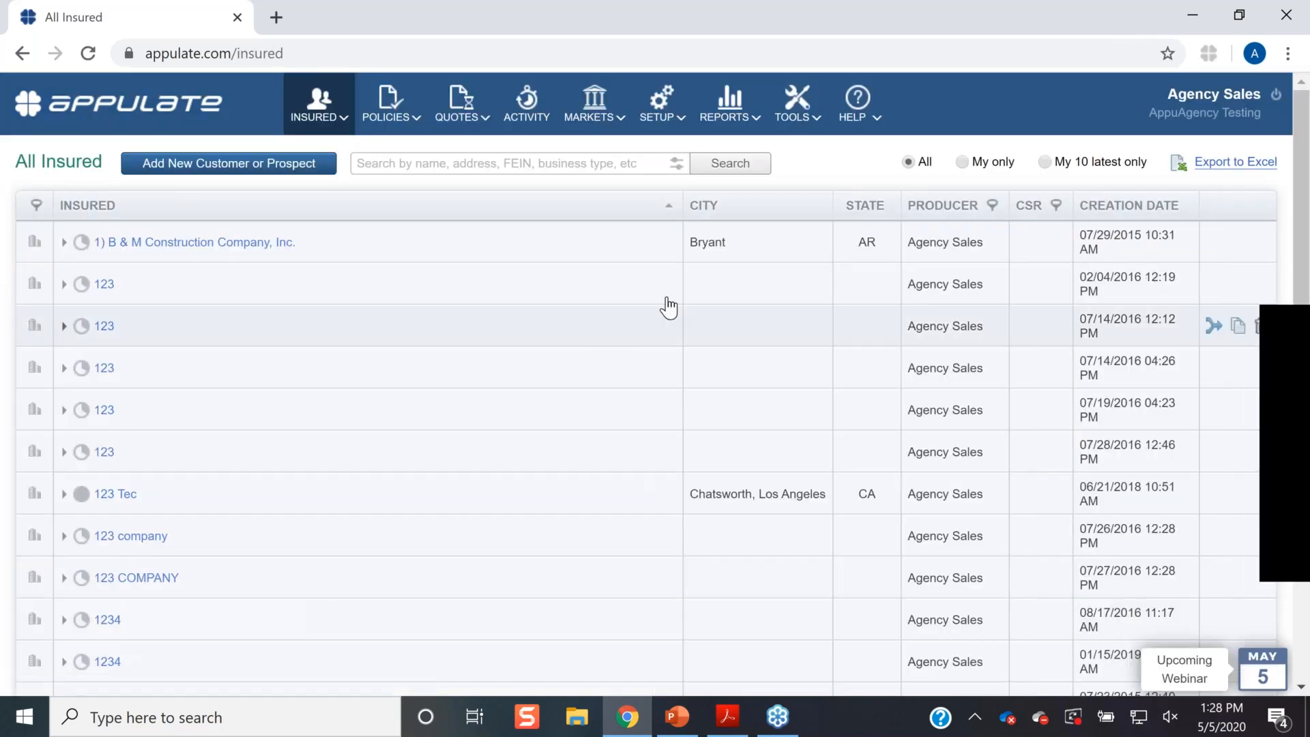
- Open the Appulate Uplink tool page and review its Uplink Driver 3.0.0.237 download and system requirements
click(817, 122)
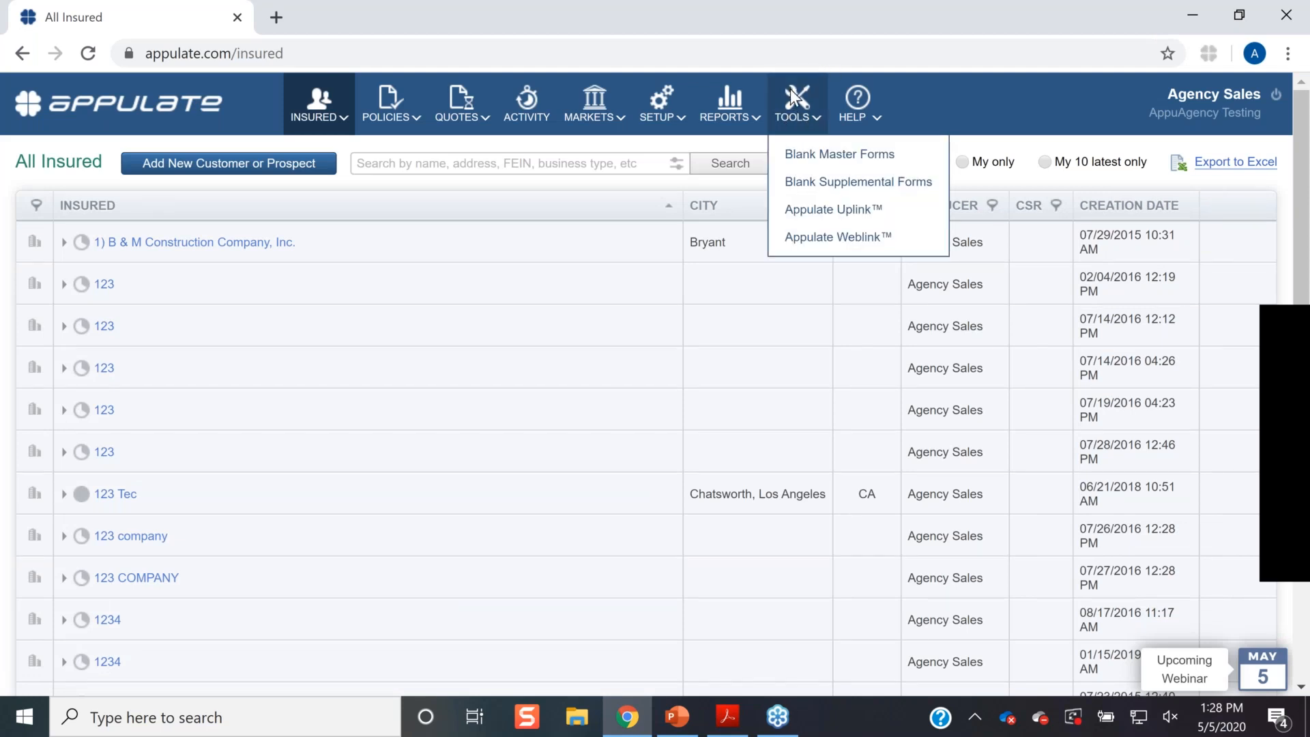
click(838, 212)
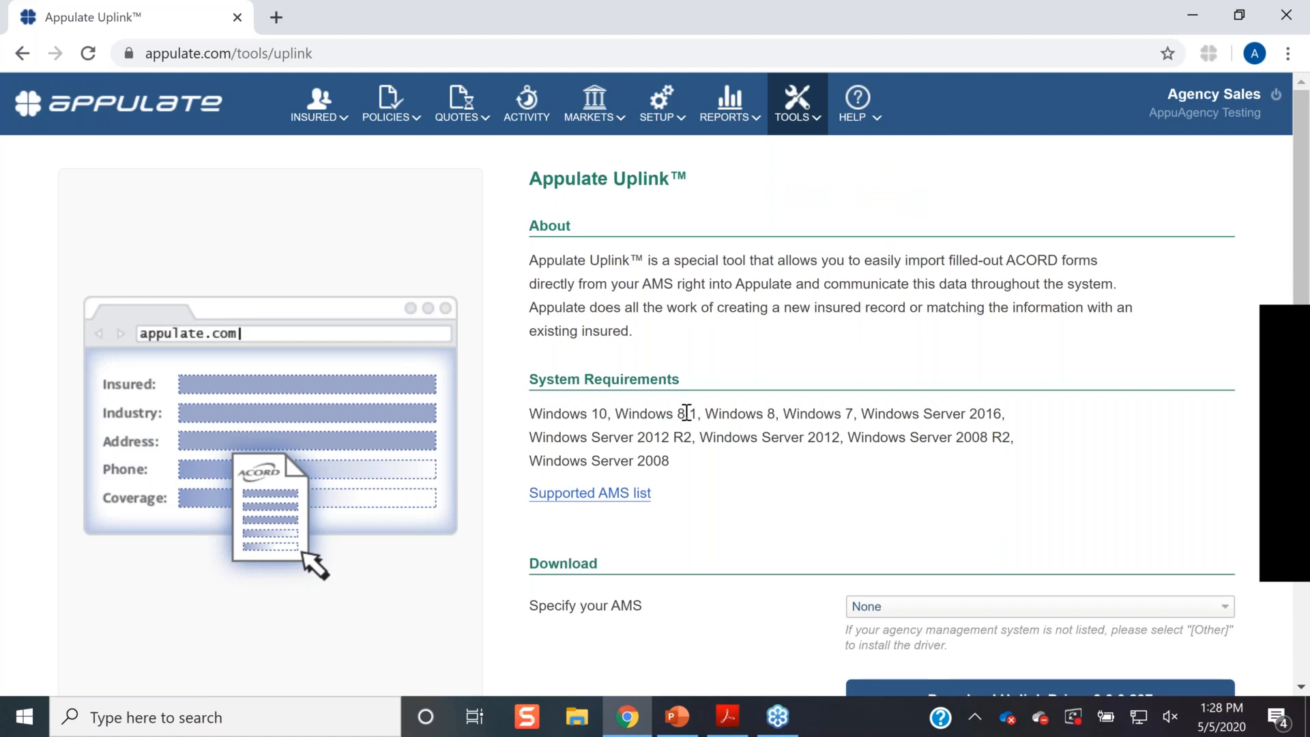
scroll(1002, 505, down, 2)
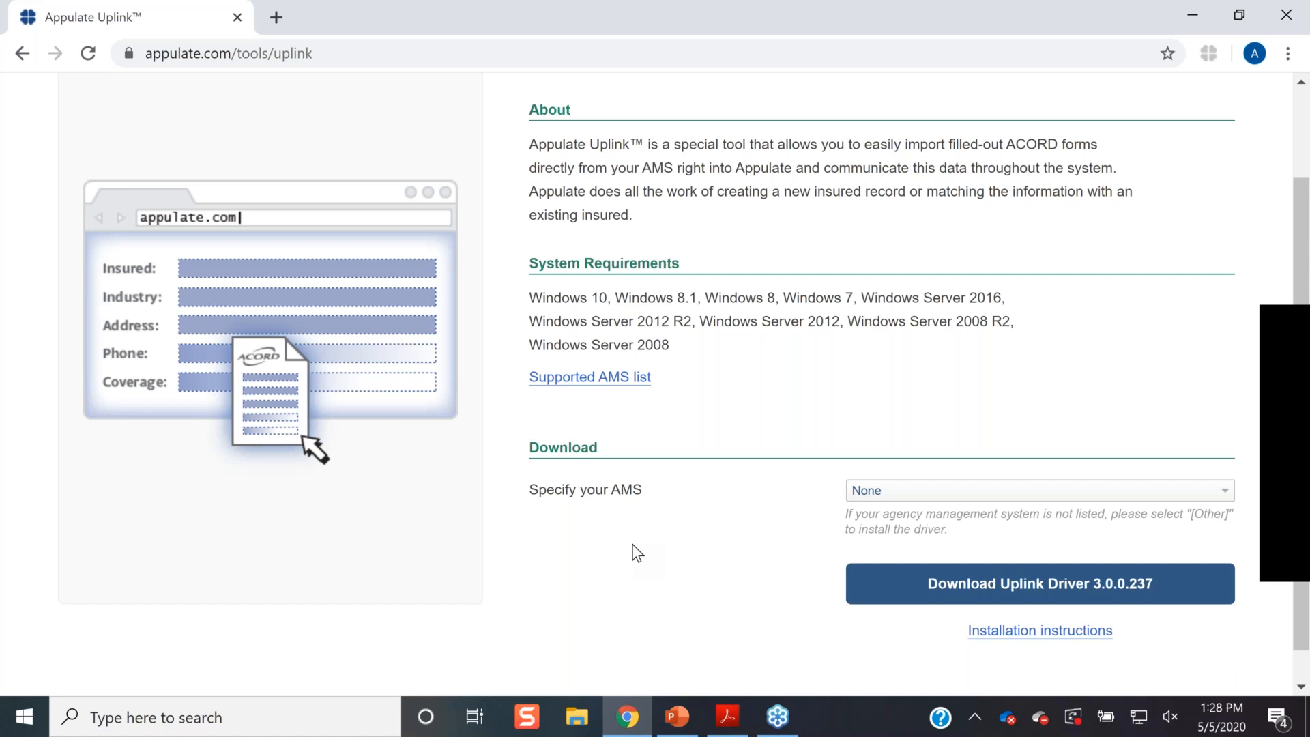
scroll(548, 558, up, 2)
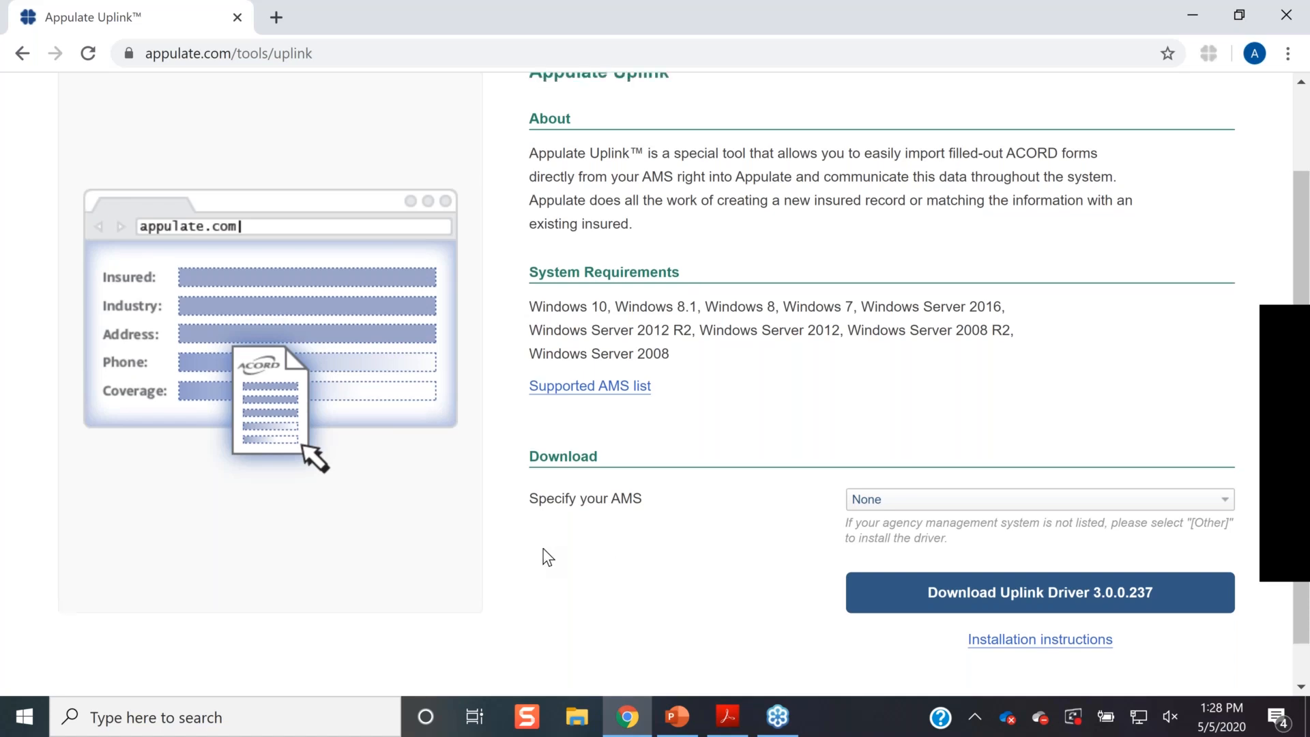
mouse_move(575, 112)
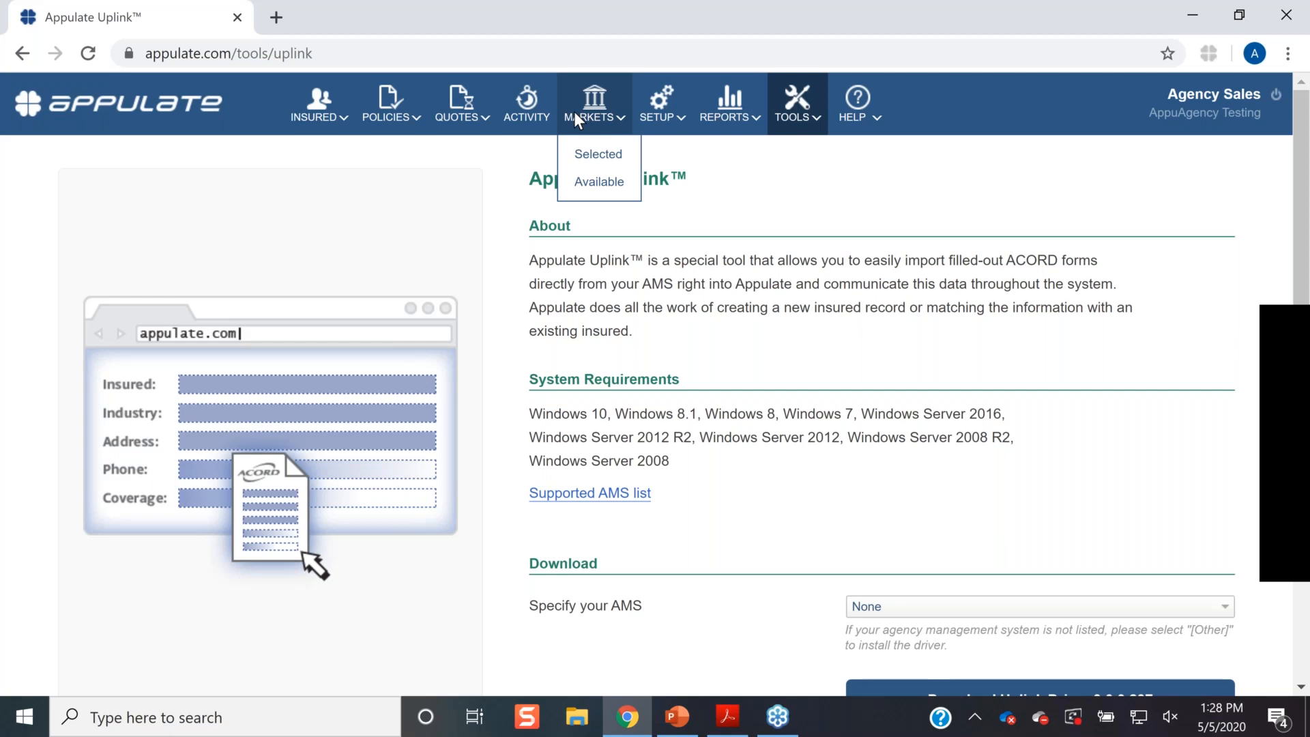
- View the Selected markets, then the Available markets, then the agency Users list
click(591, 161)
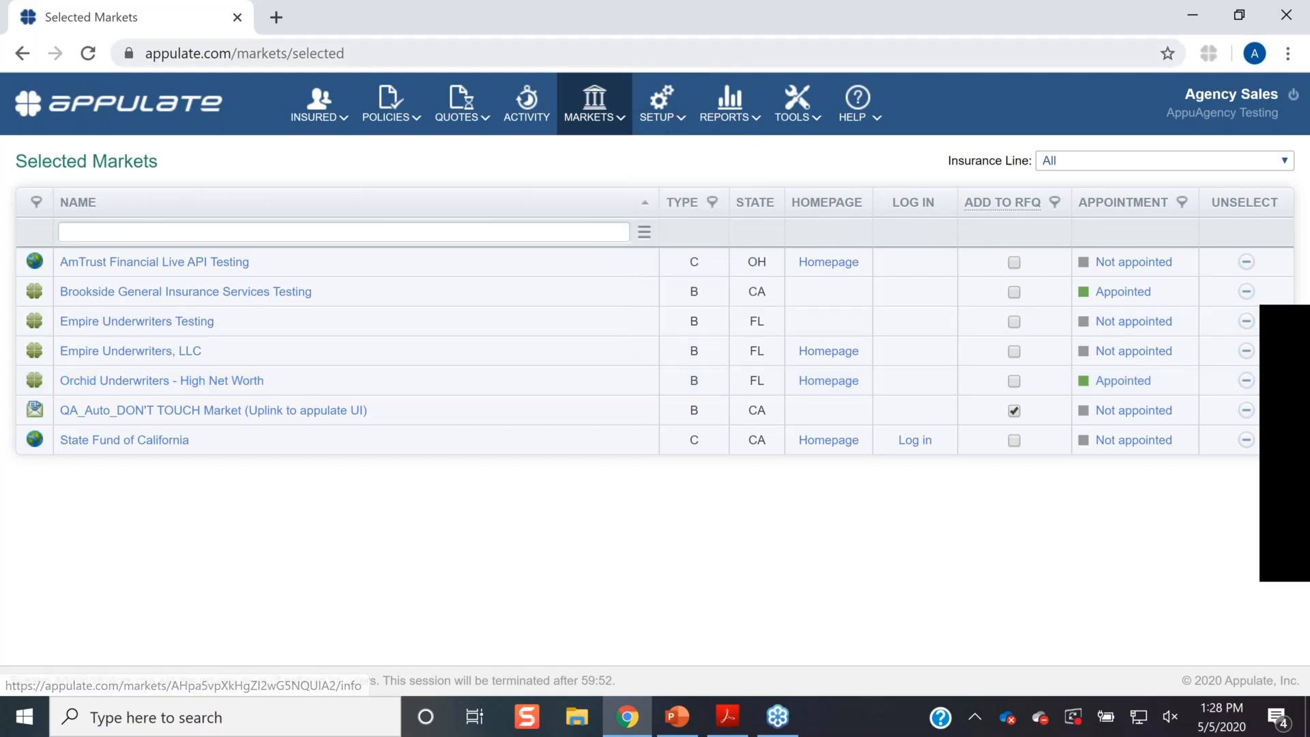
mouse_move(588, 121)
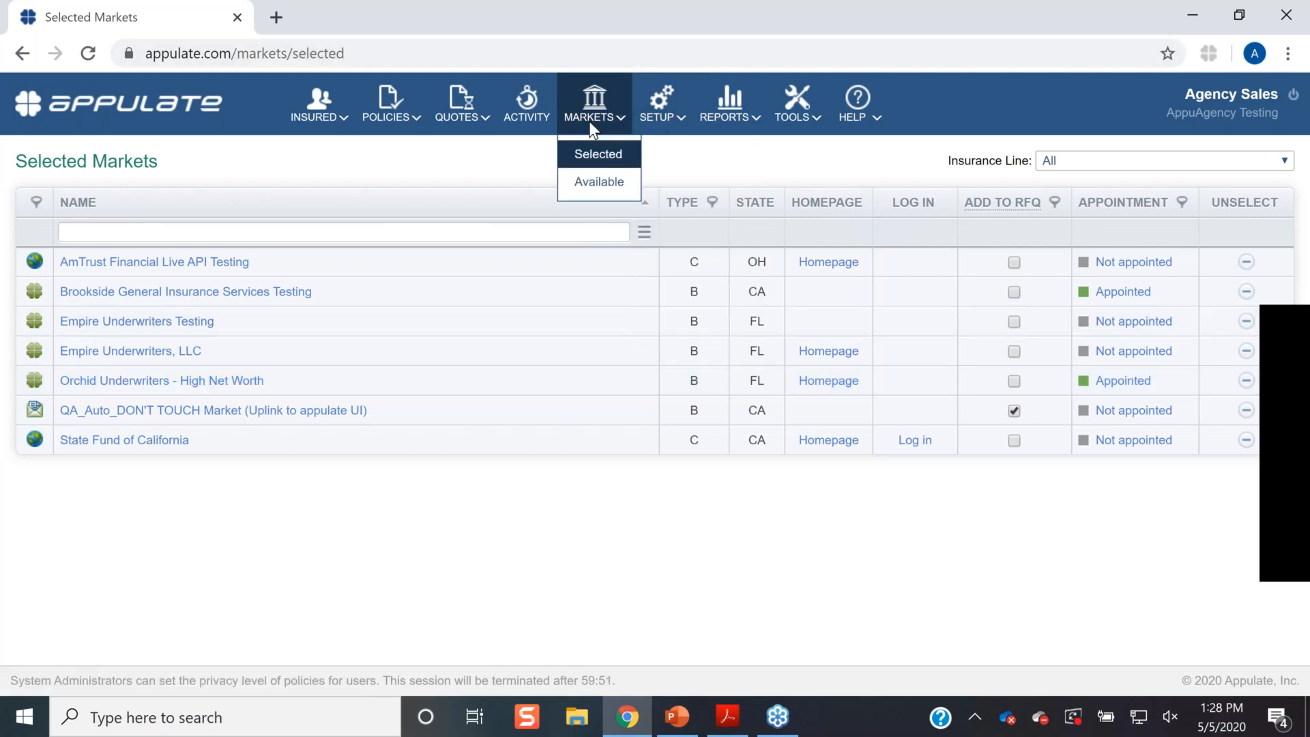
click(600, 183)
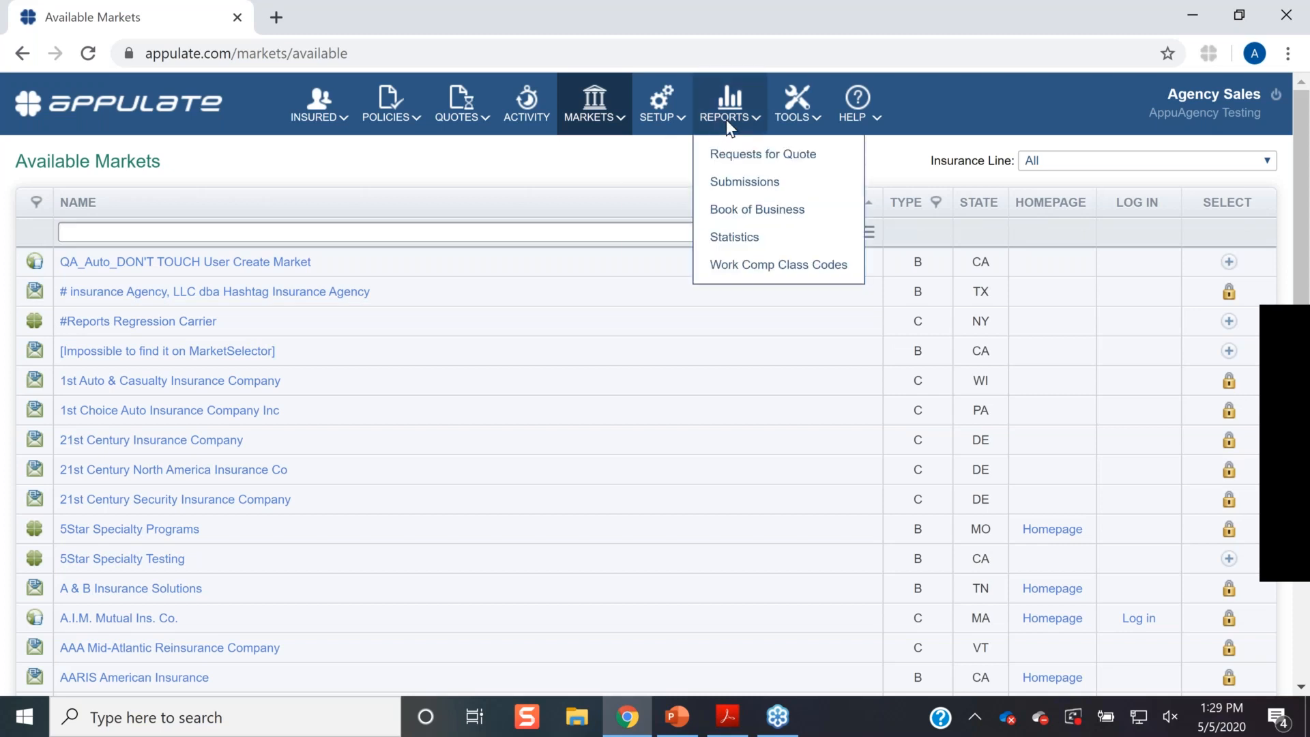
mouse_move(678, 110)
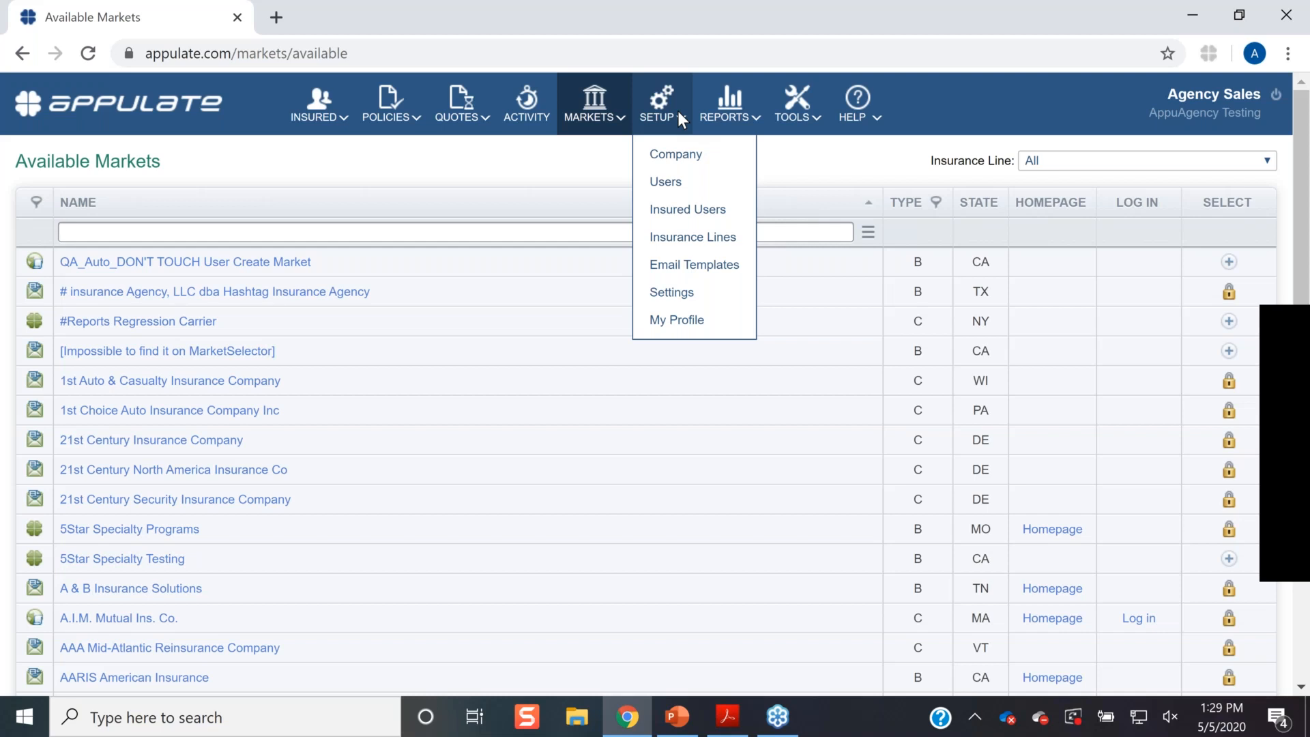
click(675, 183)
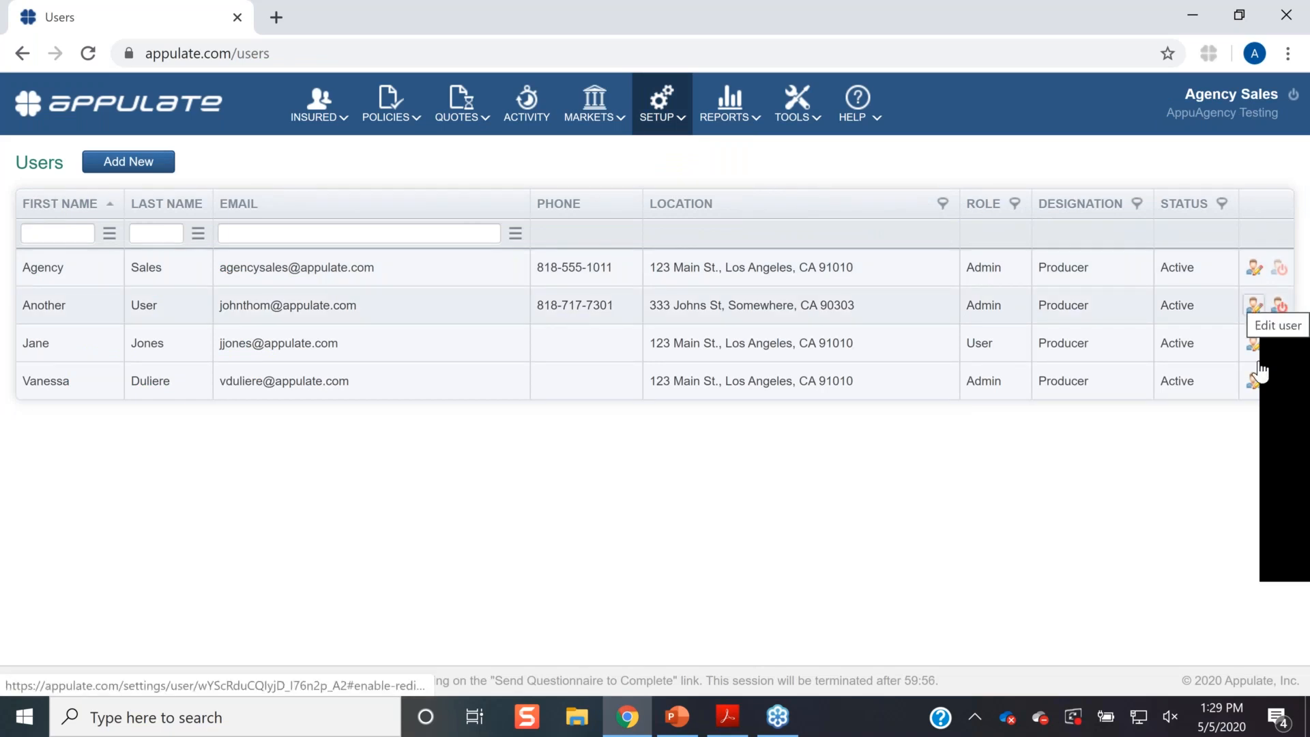
- Switch to the PowerPoint webinar deck and show slide 15, 'Post Webinar'
mouse_move(666, 89)
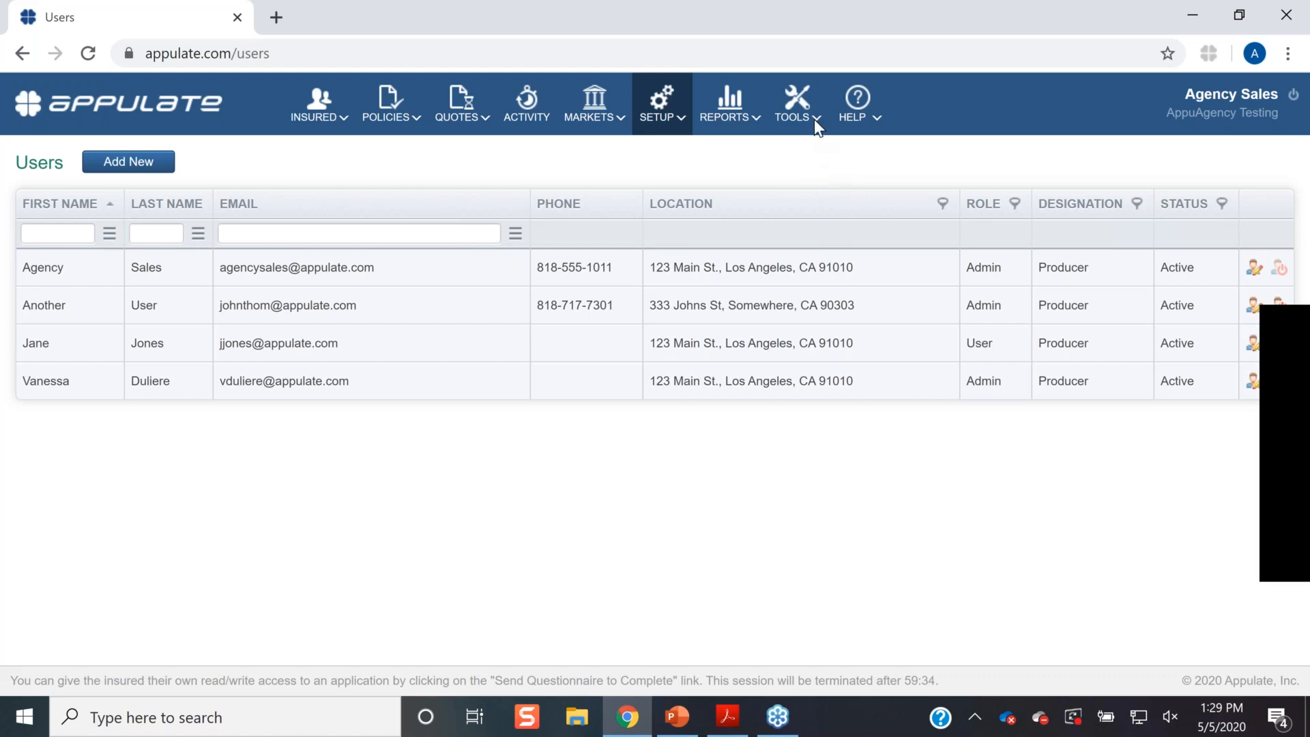
mouse_move(813, 116)
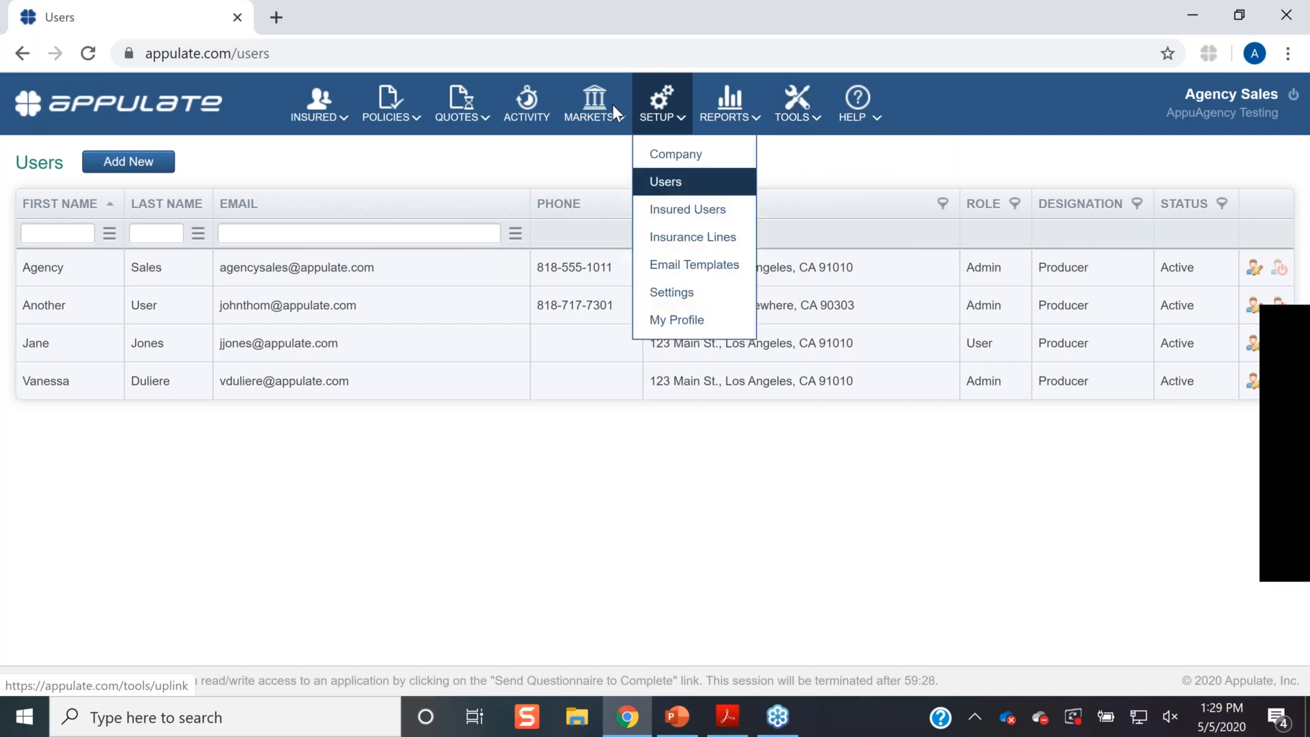
mouse_move(612, 111)
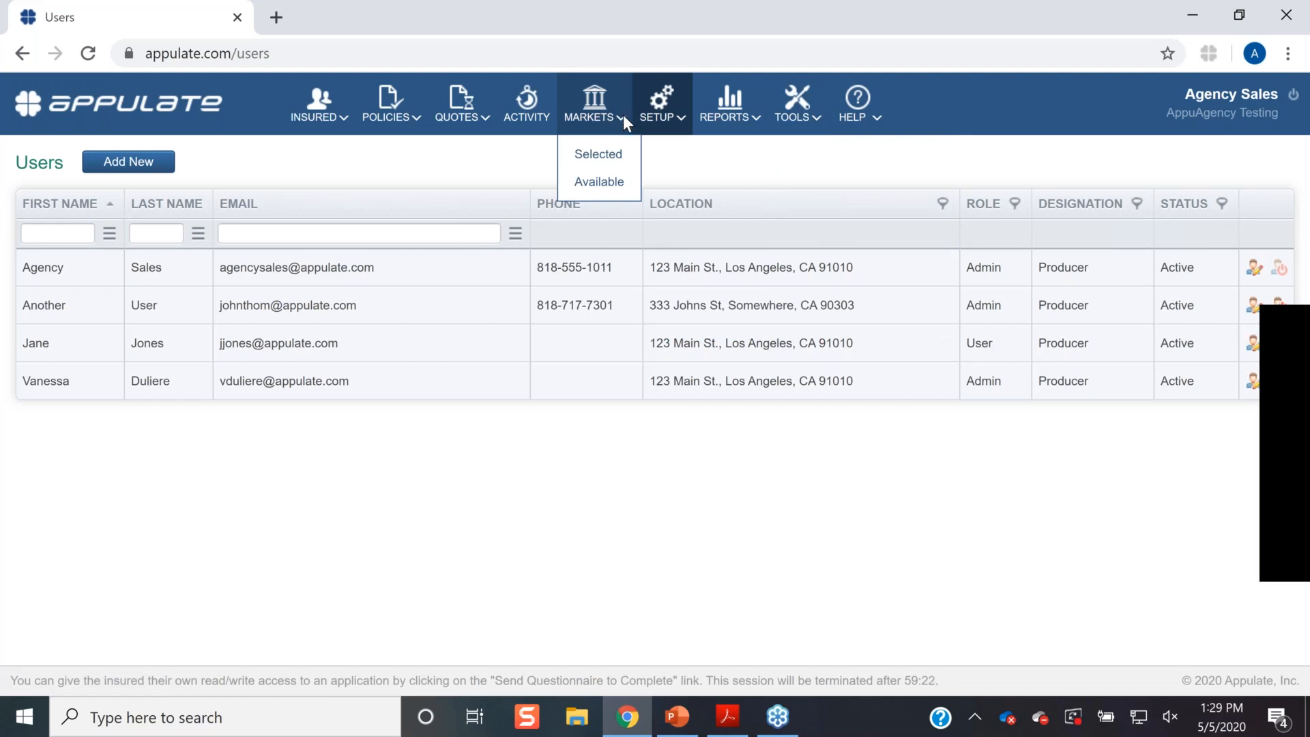
click(680, 729)
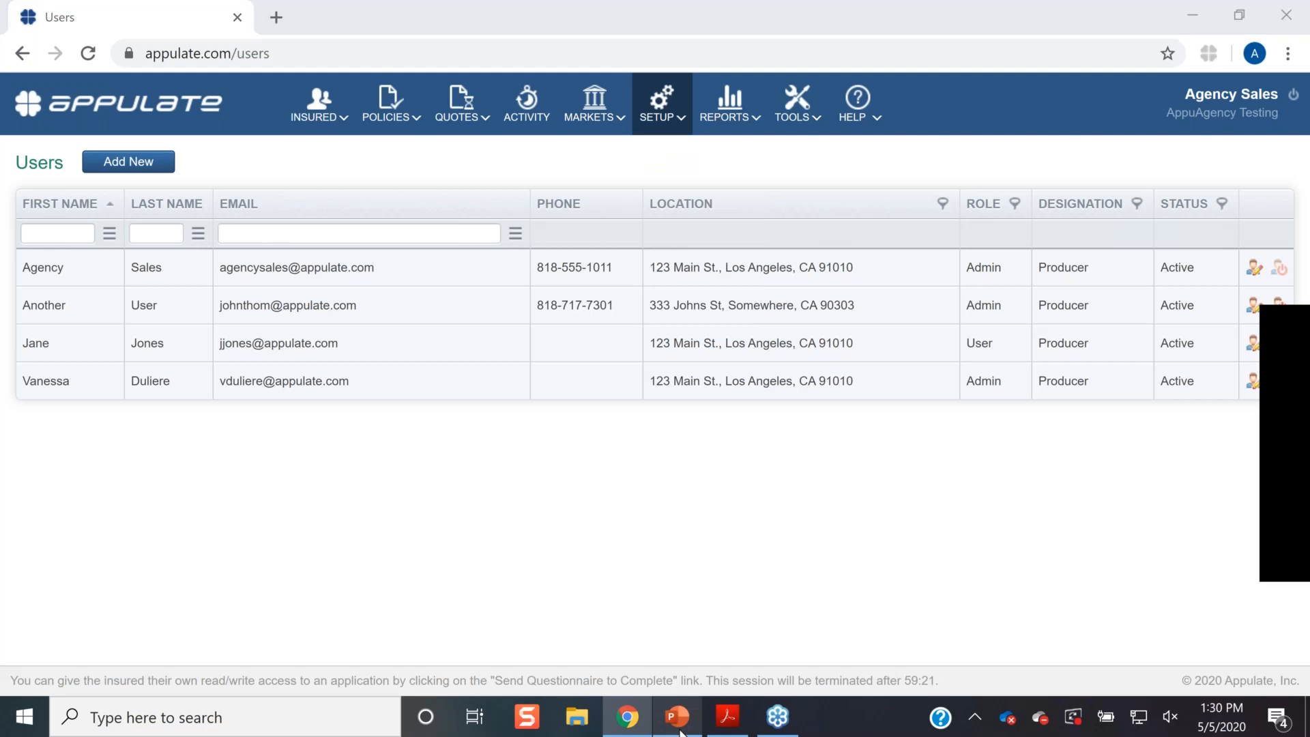
click(108, 587)
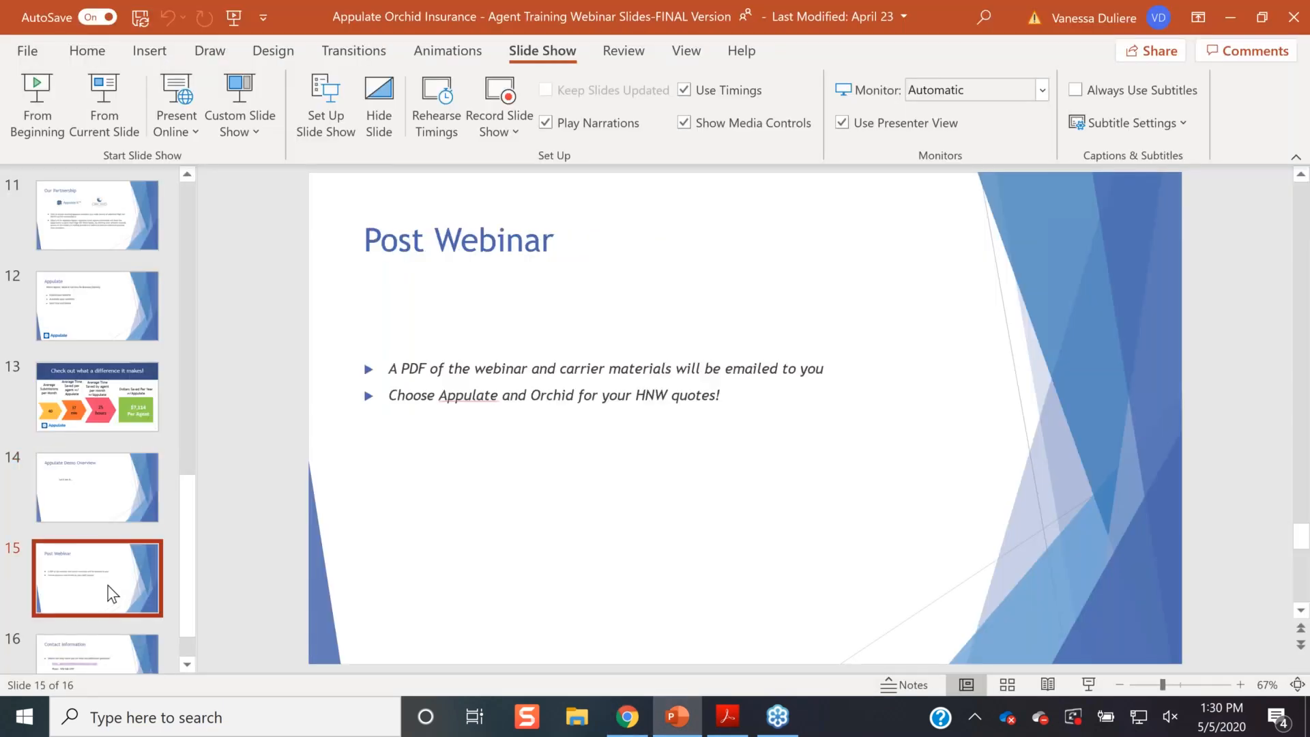